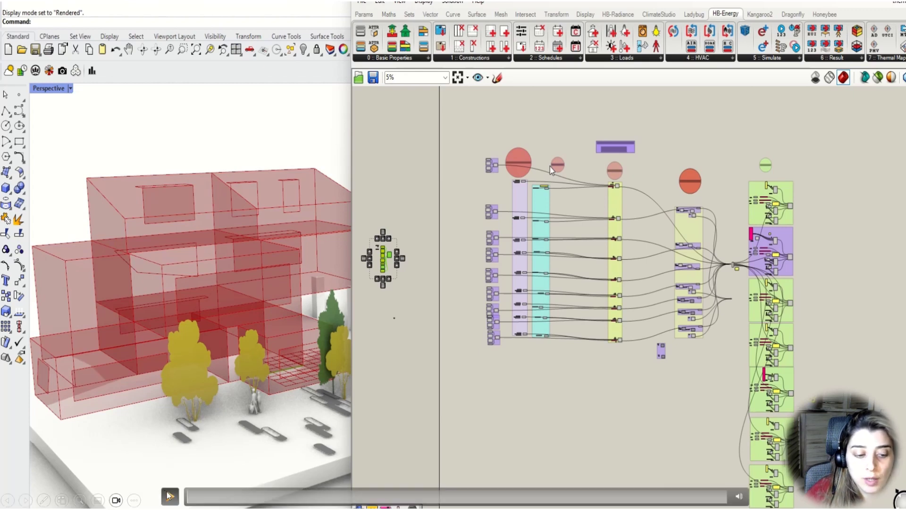
left_click(169, 495)
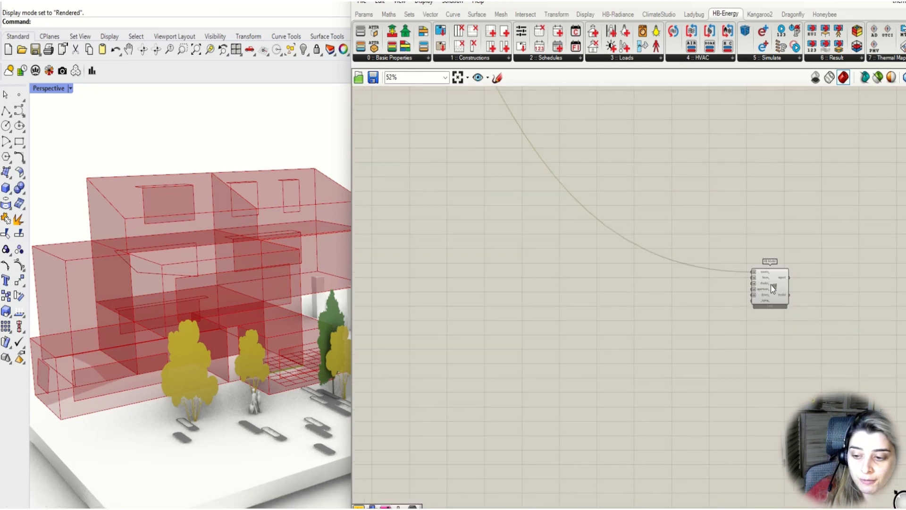
scroll(773, 288, "down", 4)
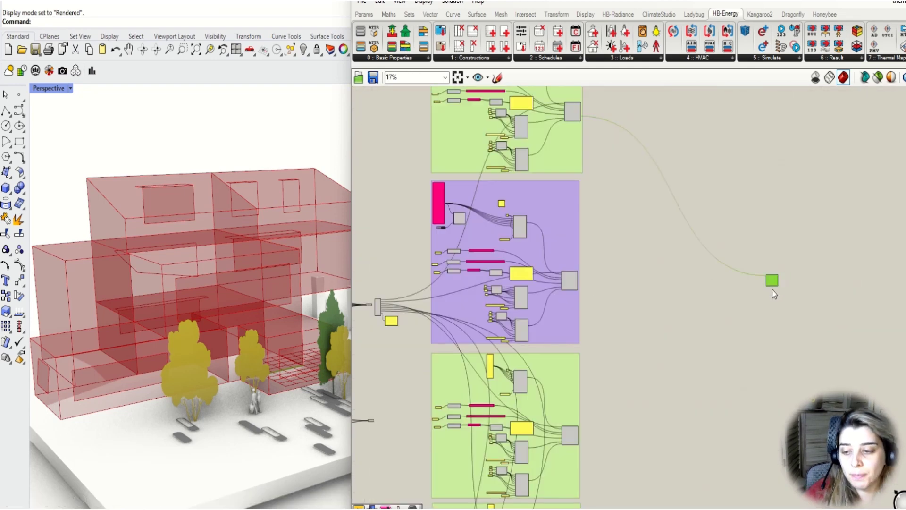
scroll(780, 292, "down", 4)
scroll(503, 270, "up", 2)
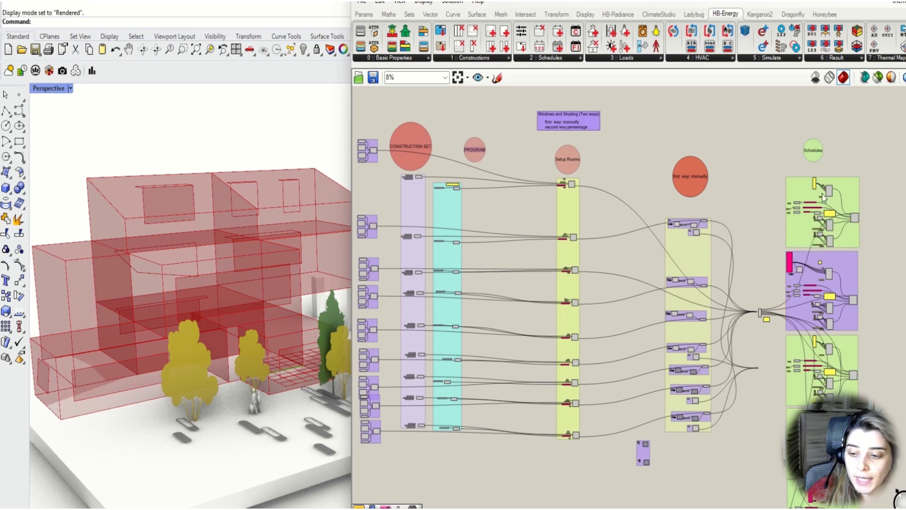
scroll(844, 176, "up", 1)
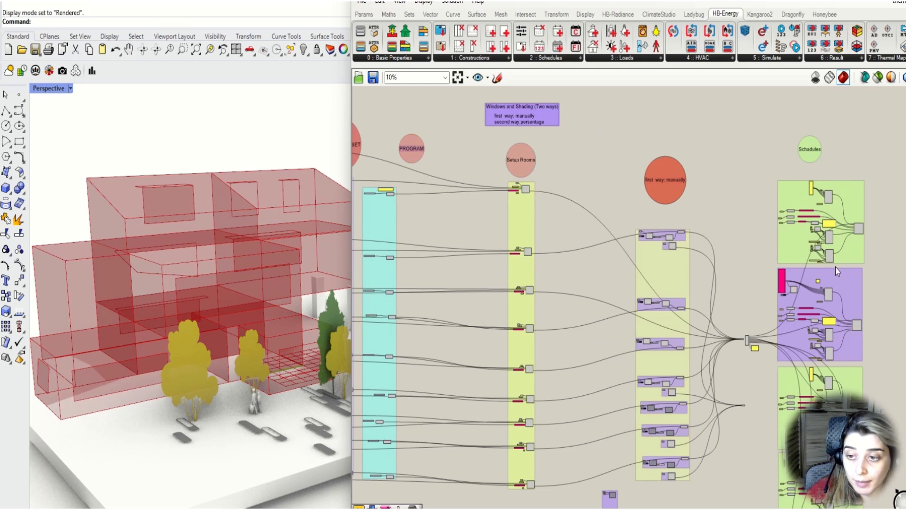
scroll(852, 321, "down", 2)
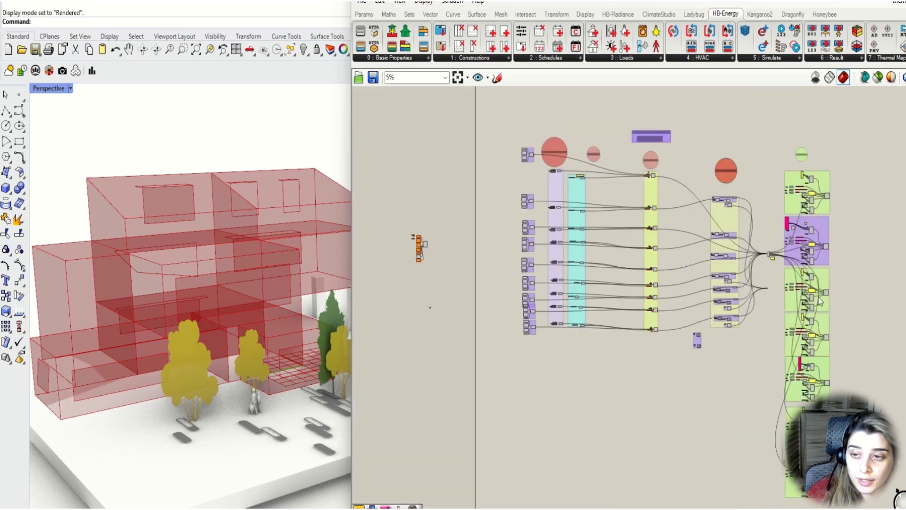
Disconnect the Rooms data parameter from the List Item component's L input.
scroll(816, 244, "up", 9)
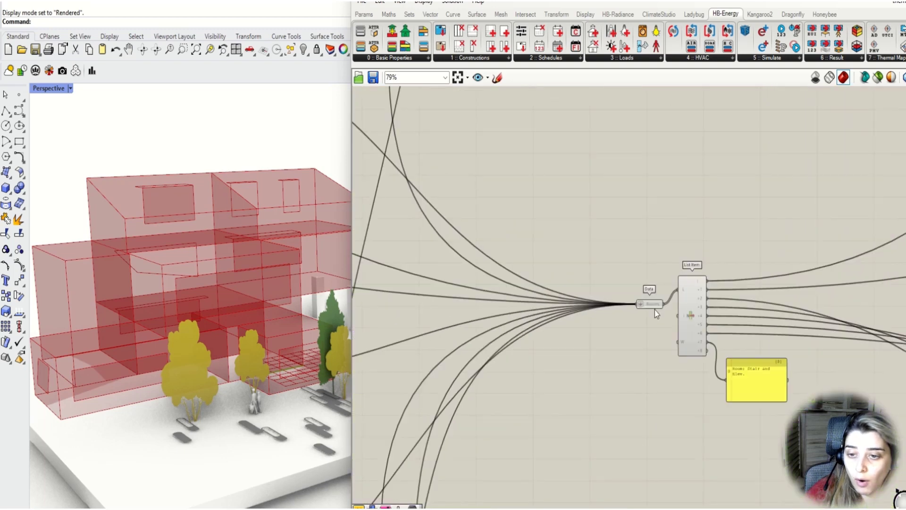
right_click(663, 302)
mouse_move(692, 367)
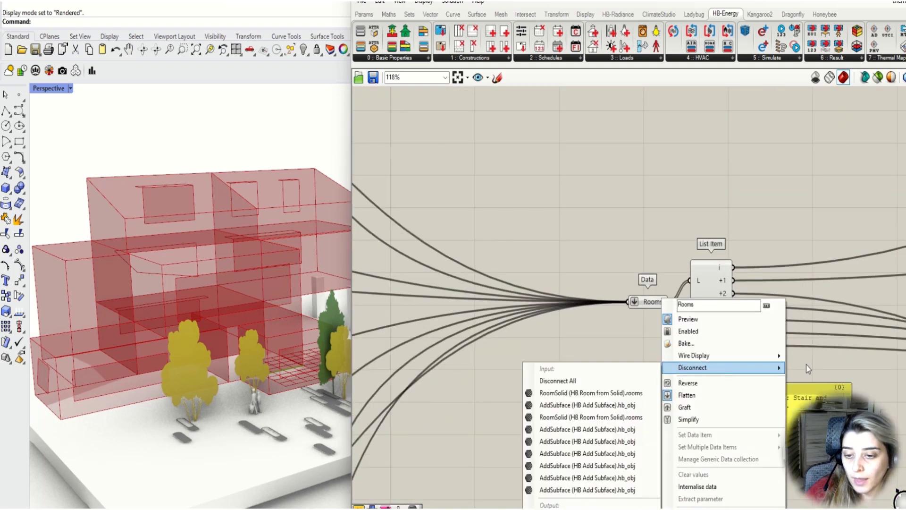
right_click(702, 280)
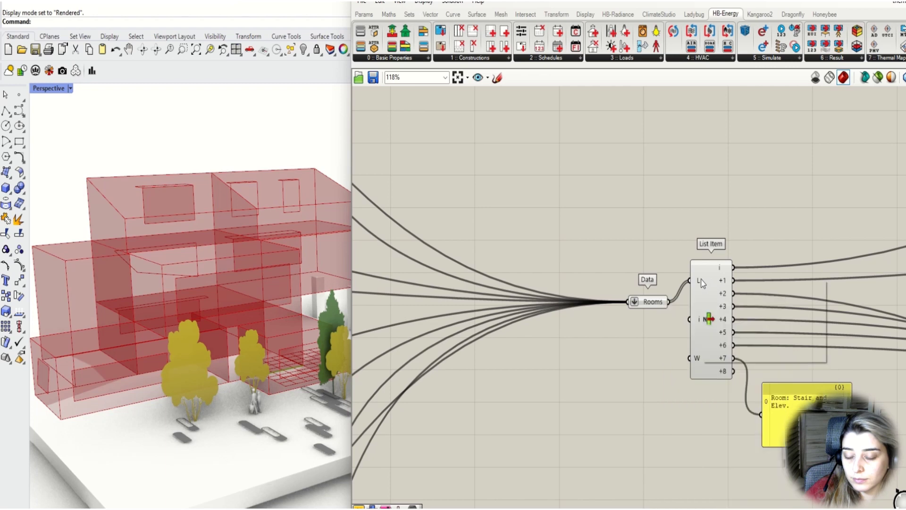
right_click(701, 280)
right_click(698, 278)
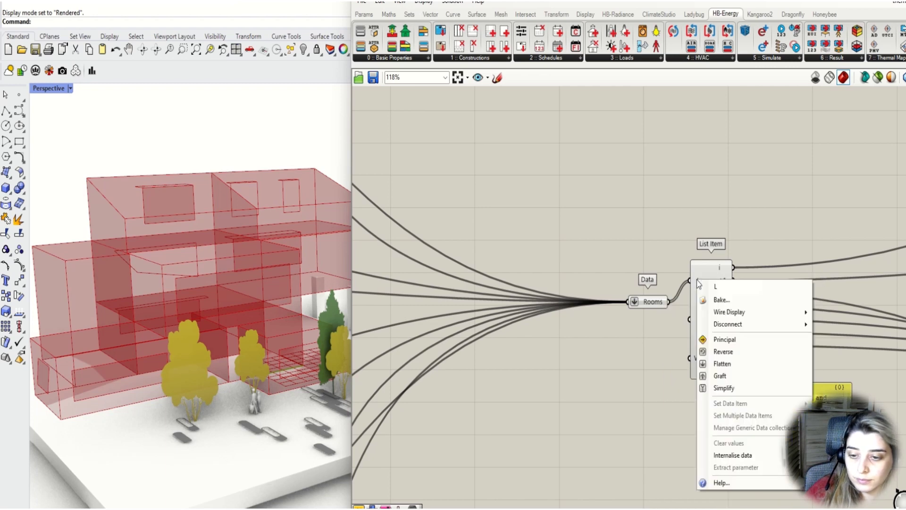
left_click(836, 325)
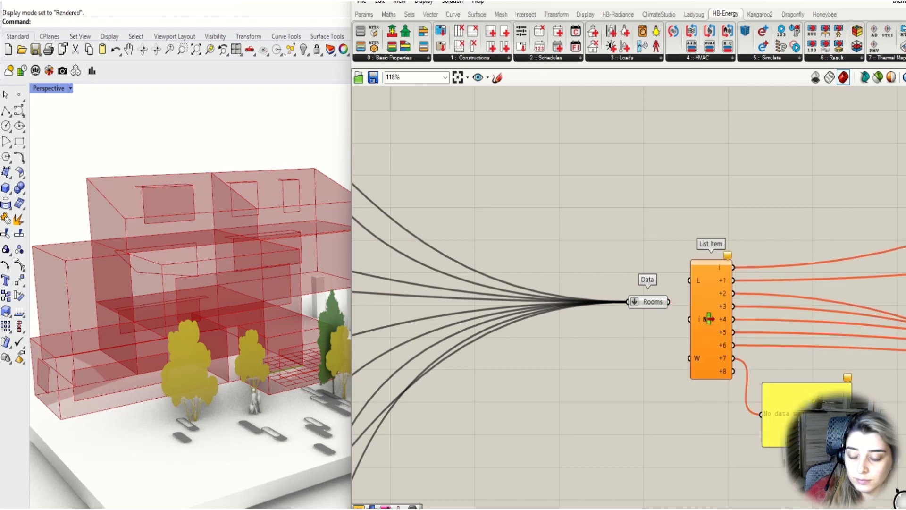
Move the List Item and its yellow panel away from the Rooms parameter, towards the schedule blocks.
scroll(618, 242, "down", 8)
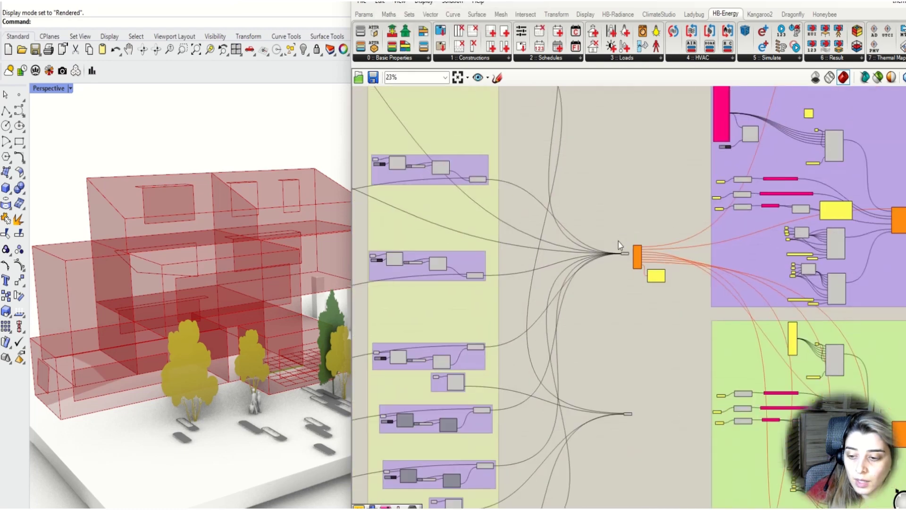
left_click_drag(627, 241, 672, 317)
left_click_drag(643, 257, 663, 256)
scroll(662, 256, "down", 6)
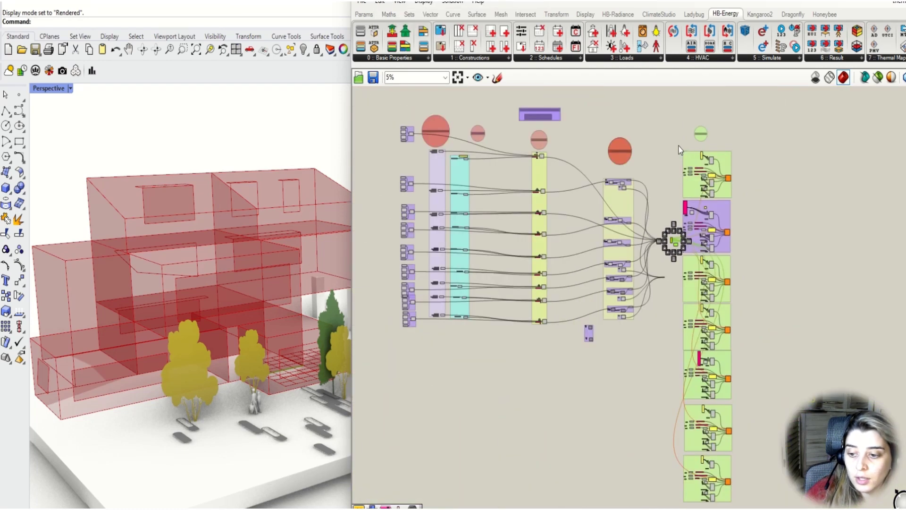
Enclose all seven schedule blocks together with the List Item and its panel in one common group.
left_click_drag(671, 145, 742, 499)
scroll(757, 387, "down", 1)
middle_click(725, 314)
left_click(720, 349)
mouse_move(730, 217)
left_mouse_down()
mouse_move(784, 283)
mouse_move(805, 250)
mouse_move(718, 242)
mouse_move(739, 240)
mouse_move(729, 221)
left_mouse_up()
left_click(674, 167)
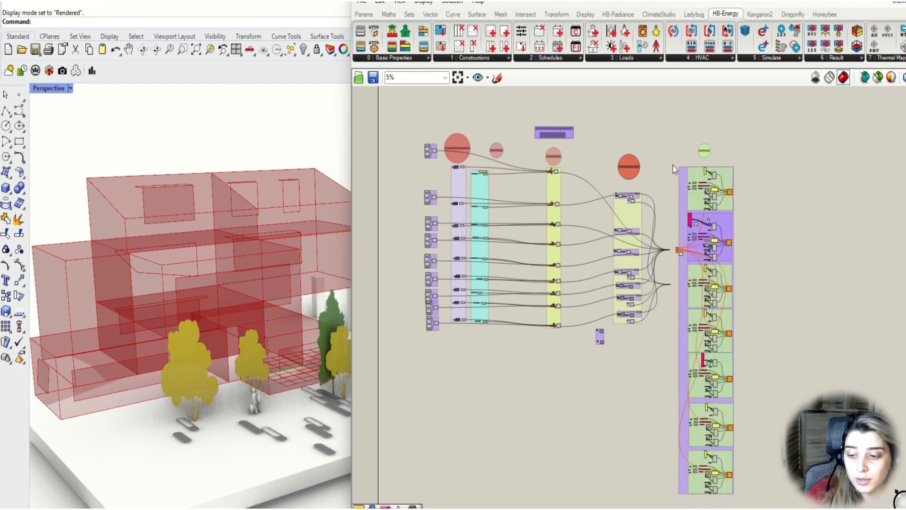
Move the grouped schedule blocks to the empty canvas area directly beneath the yellow section.
left_click_drag(672, 156, 758, 508)
middle_click(720, 362)
left_click(749, 326)
left_click_drag(721, 333, 779, 333)
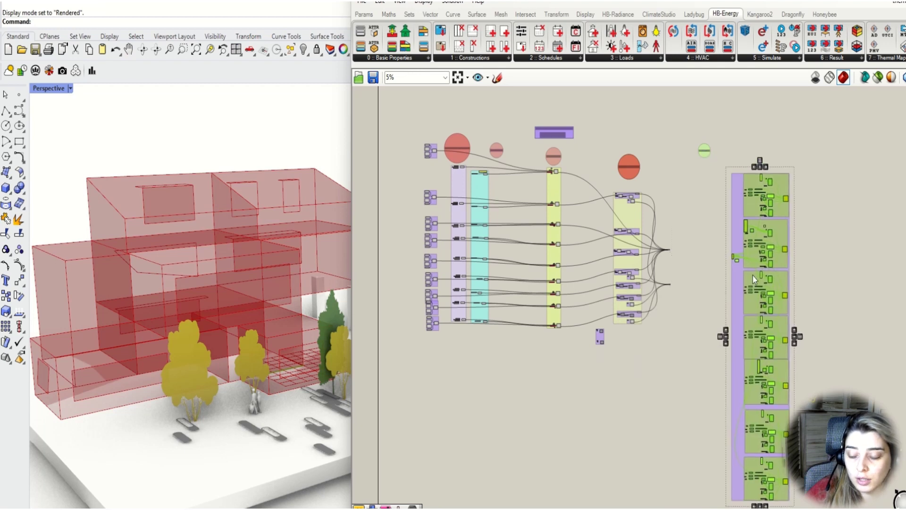
right_click_drag(750, 328, 795, 182)
left_click_drag(806, 188, 665, 466)
right_click_drag(664, 466, 709, 235)
right_click_drag(720, 358, 794, 229)
left_click_drag(794, 205, 743, 414)
key("ctrl+z")
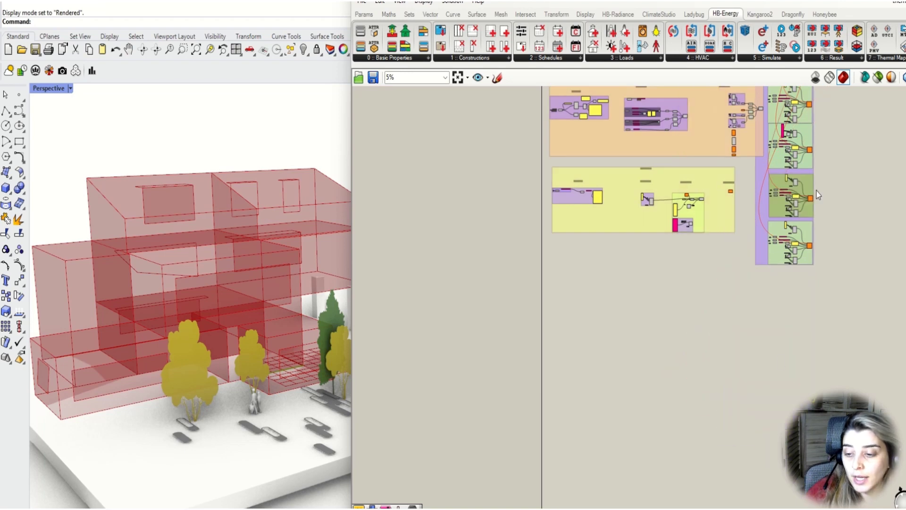
left_click_drag(808, 221, 607, 467)
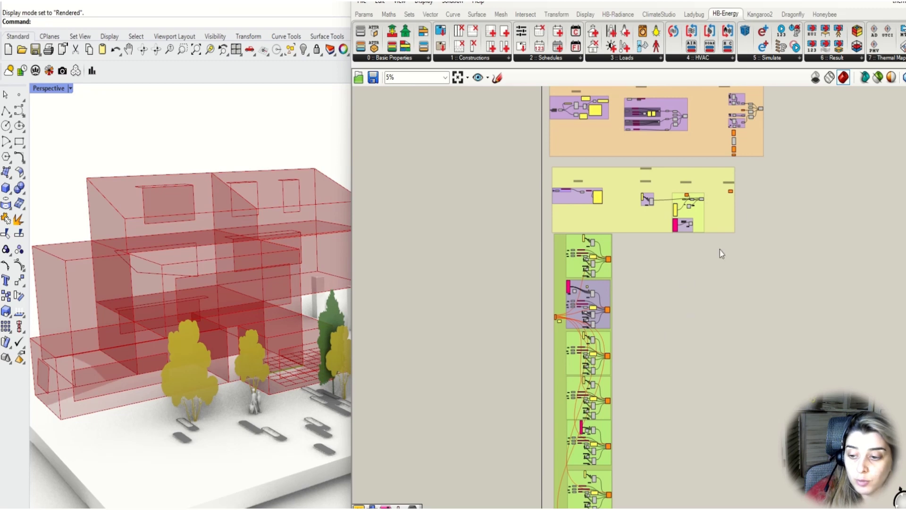
Move the Schadules label between PROGRAM and Setup Rooms, then adjust the PROGRAM and Schadules circles to sit side by side.
right_click_drag(720, 254, 641, 469)
right_click_drag(805, 104, 756, 398)
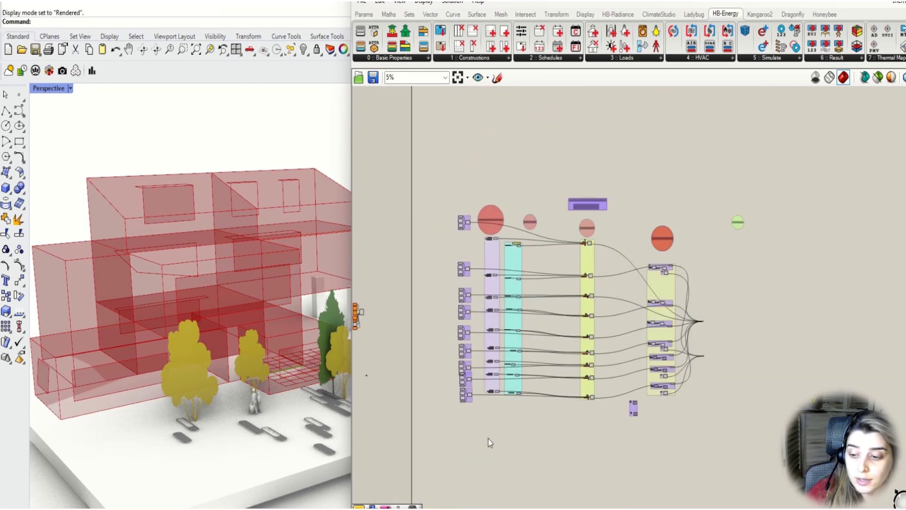
left_click_drag(763, 215, 558, 221)
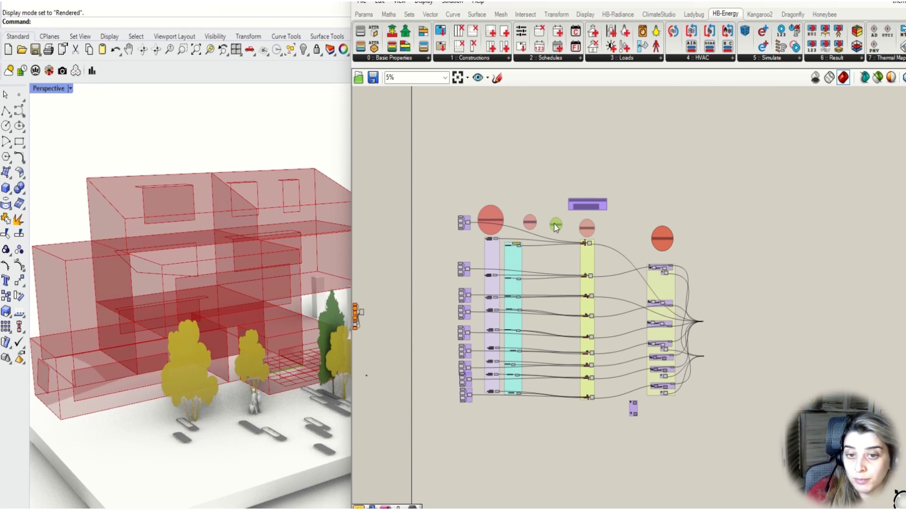
scroll(556, 225, "up", 5)
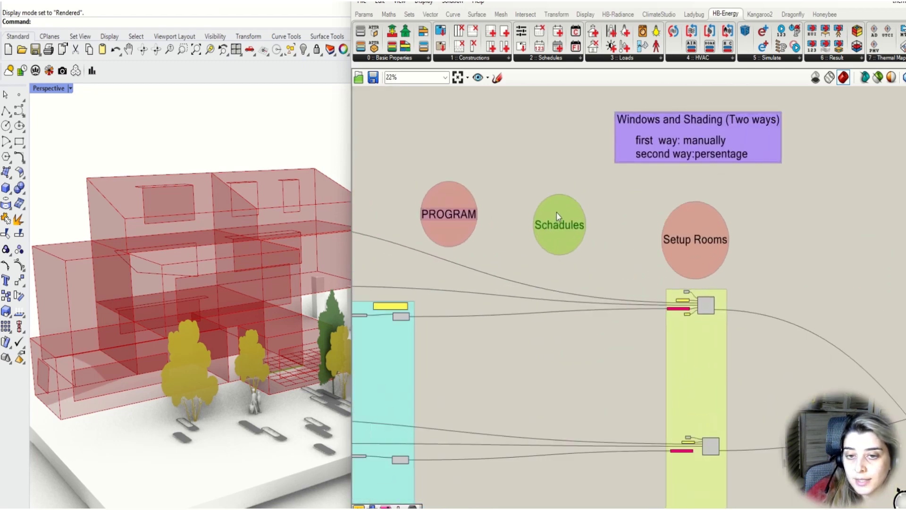
mouse_move(442, 238)
left_mouse_down()
mouse_move(463, 192)
mouse_move(435, 239)
left_mouse_up()
left_click_drag(545, 249, 523, 247)
left_click_drag(433, 239, 435, 240)
mouse_move(537, 247)
left_mouse_down()
mouse_move(536, 228)
mouse_move(527, 246)
left_mouse_up()
left_click_drag(445, 226, 447, 238)
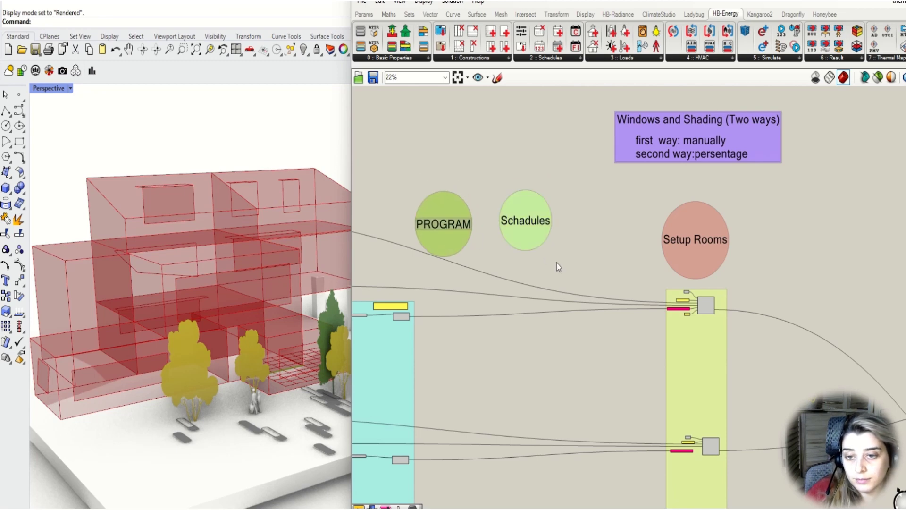
Shift the teal program column towards Setup Rooms and swap the labels so Schadules sits between CONSTRUCTION SET and PROGRAM.
scroll(630, 237, "down", 8)
scroll(575, 274, "up", 3)
left_click(574, 262)
right_click(575, 261)
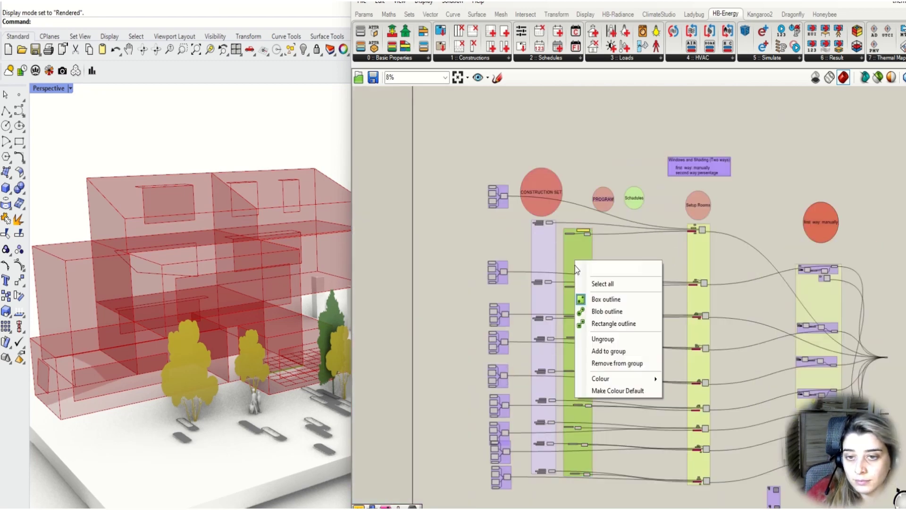
left_click(577, 251)
left_click_drag(577, 251, 639, 255)
left_click(628, 202)
mouse_move(606, 191)
left_mouse_down()
mouse_move(638, 191)
mouse_move(600, 204)
left_mouse_up()
Move the Setup Rooms and manual windows columns with their labels further right to make space beside the program column.
scroll(599, 205, "down", 2)
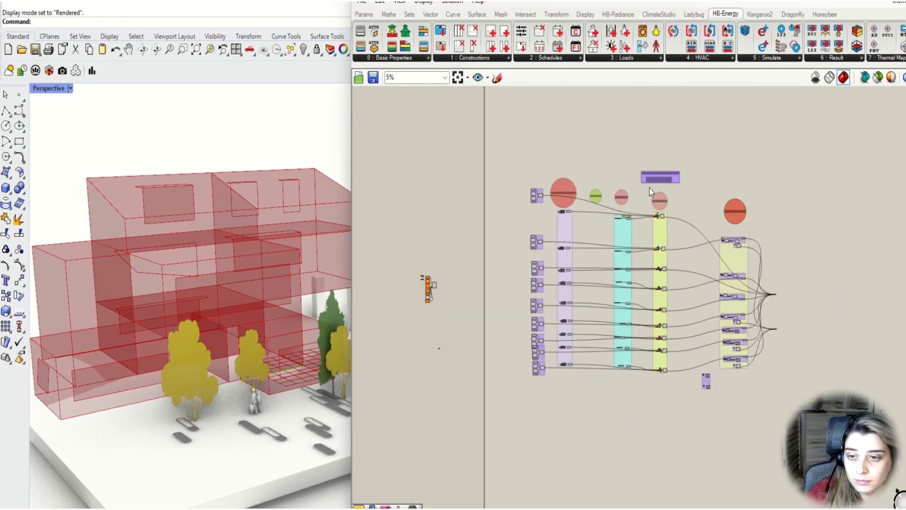
left_click_drag(649, 189, 787, 439)
left_click_drag(731, 326, 750, 326)
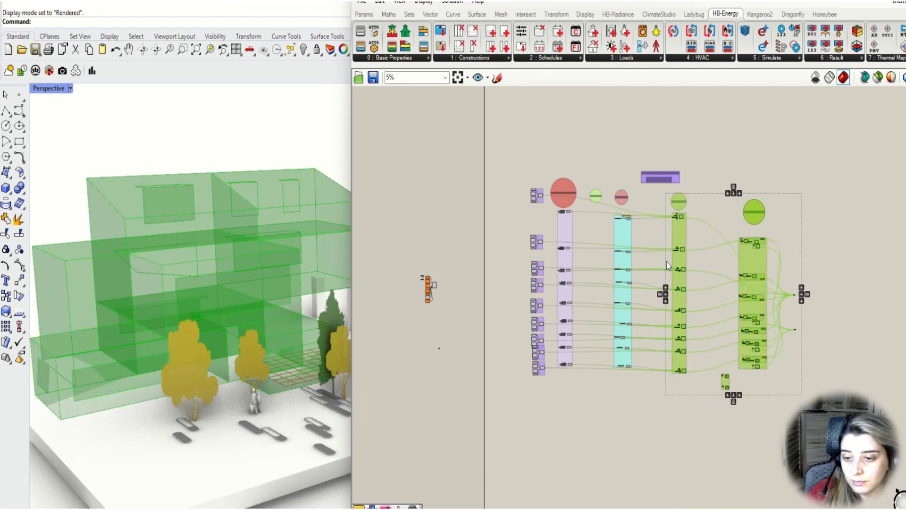
Move the teal program column closer to Setup Rooms and place the PROGRAM label above it.
left_click(616, 218)
left_click_drag(609, 213, 643, 398)
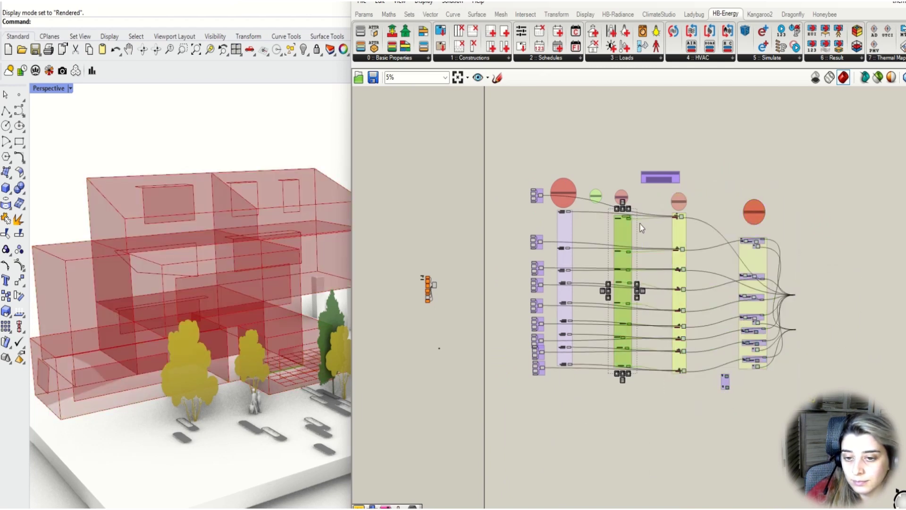
scroll(632, 201, "up", 2)
left_click_drag(622, 248, 641, 248)
scroll(628, 199, "up", 3)
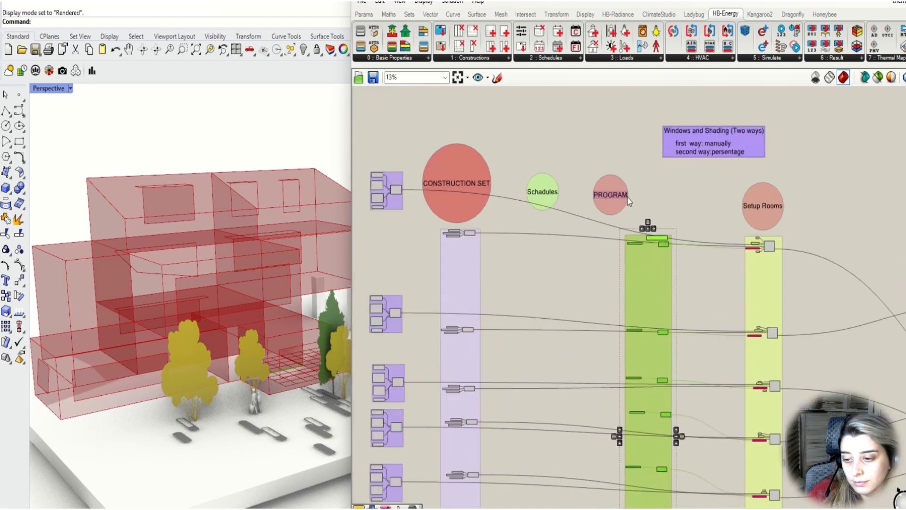
left_click_drag(628, 198, 650, 197)
Ungroup the teal program column and group its top row's components in a light red group.
right_click(658, 275)
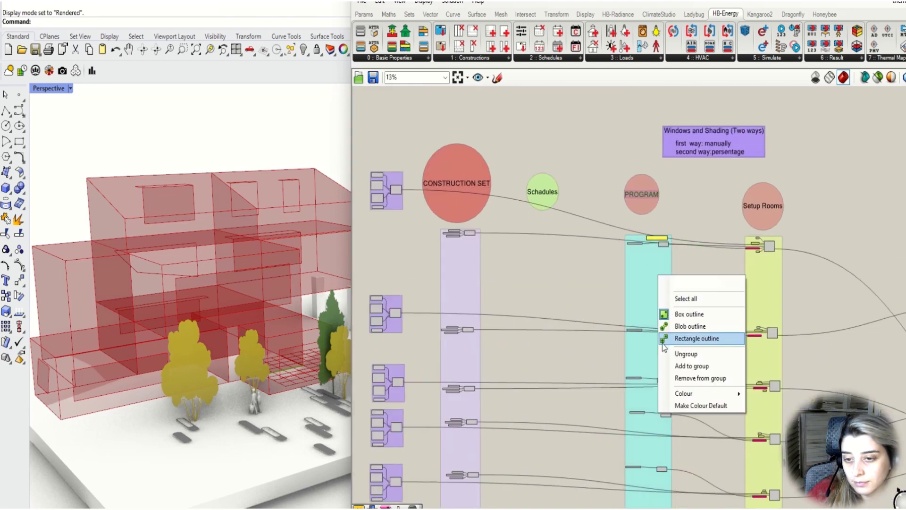
left_click(685, 354)
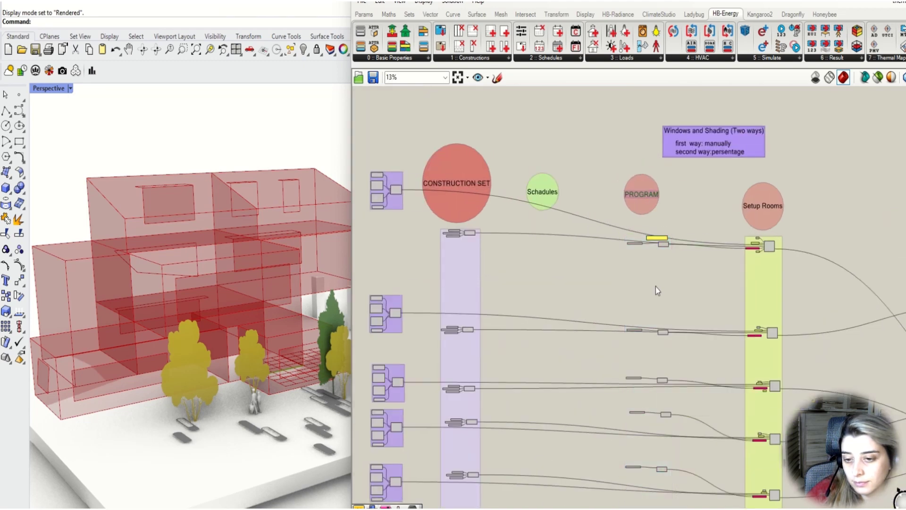
scroll(651, 236, "up", 4)
left_click_drag(562, 209, 708, 308)
middle_click(659, 239)
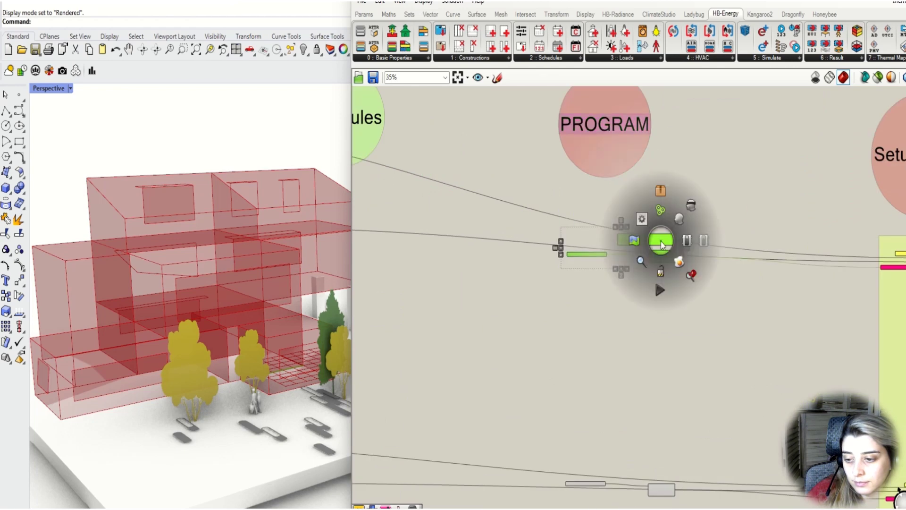
left_click(658, 215)
right_click(610, 243)
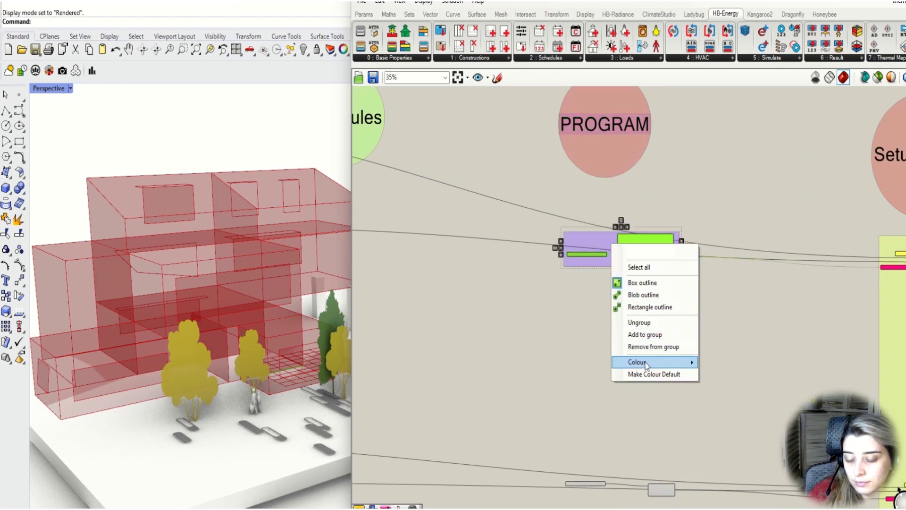
mouse_move(651, 361)
left_click_drag(777, 471, 801, 471)
left_click(852, 374)
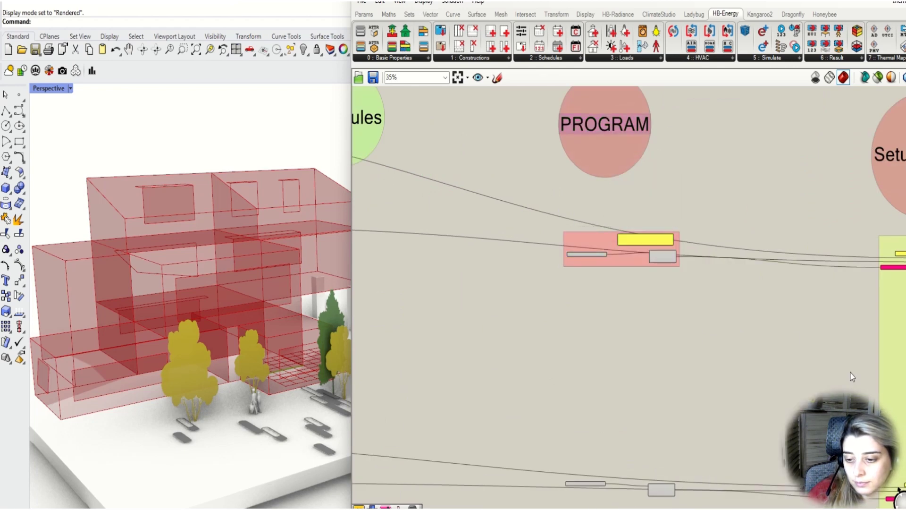
Delete the isolated cluster of orange components standing apart to the left of the room workflow.
scroll(713, 268, "down", 6)
scroll(698, 315, "up", 2)
scroll(626, 213, "down", 4)
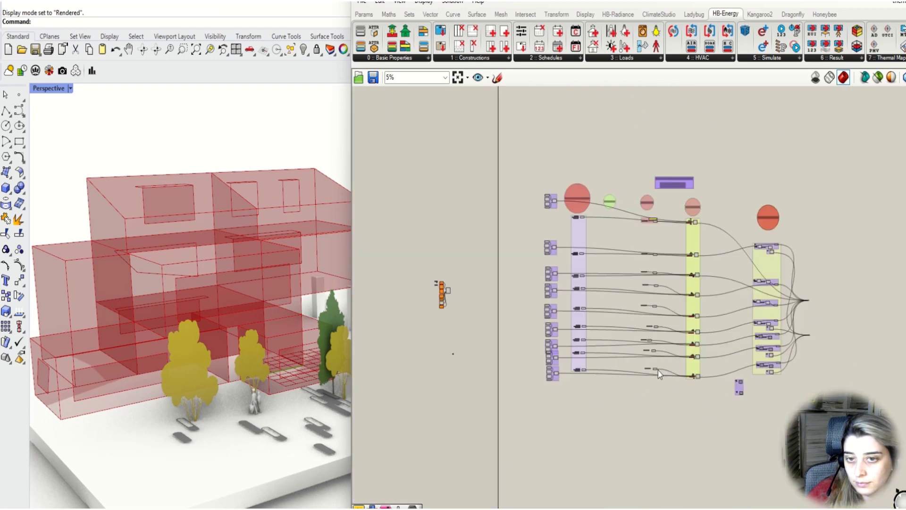
right_click_drag(658, 392, 656, 230)
right_click_drag(646, 295, 659, 345)
scroll(429, 164, "up", 2)
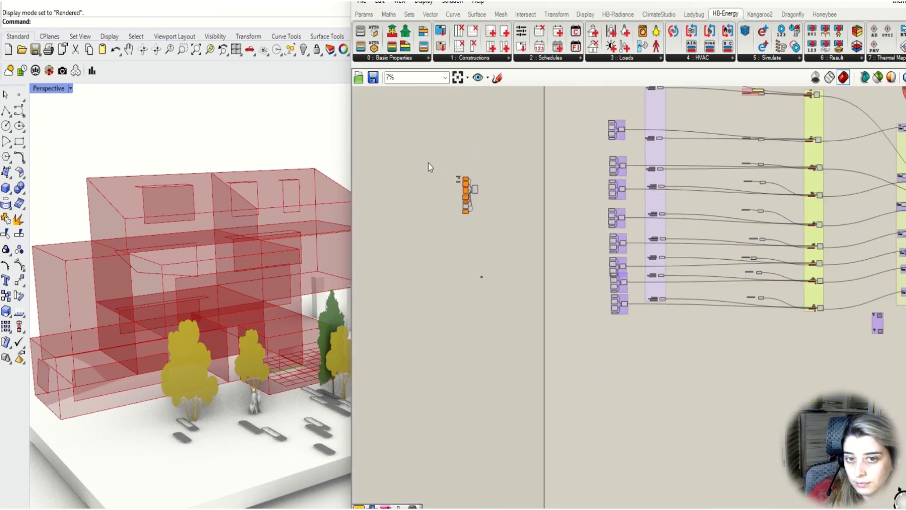
left_click_drag(447, 166, 511, 247)
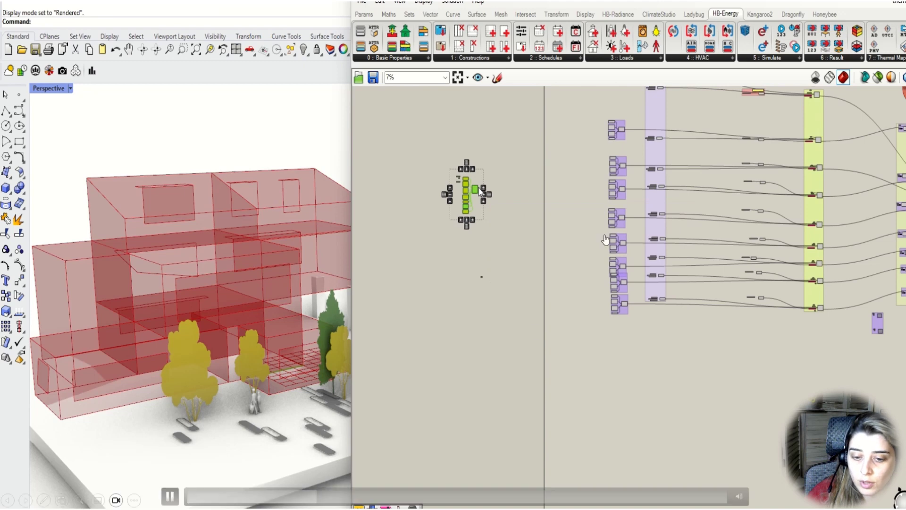
key("Delete")
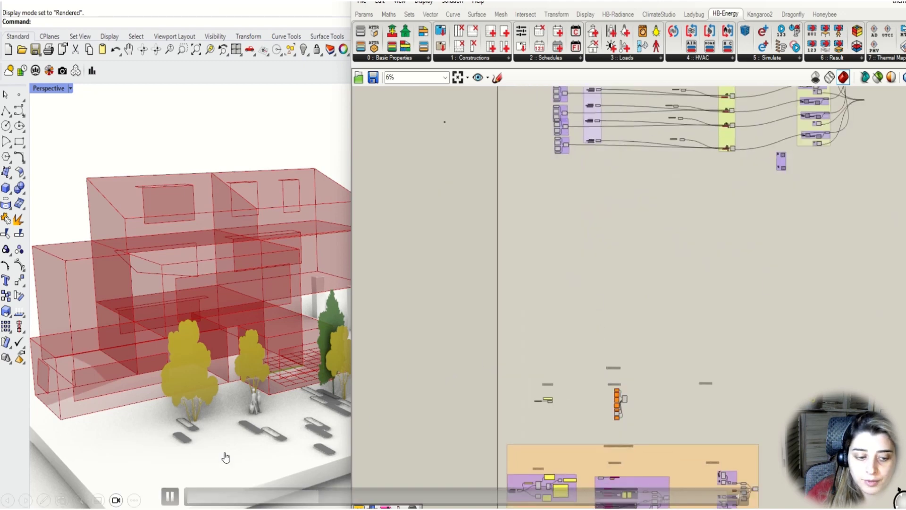
left_click(170, 496)
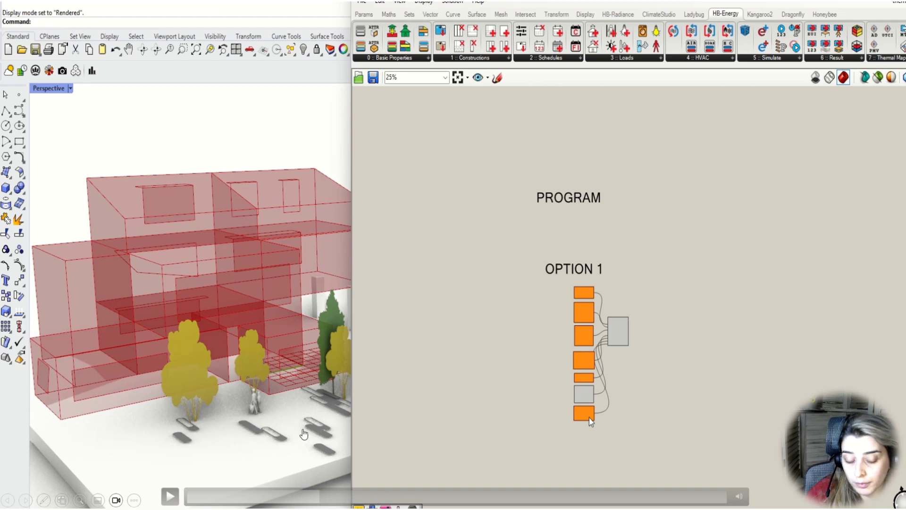
left_click(170, 495)
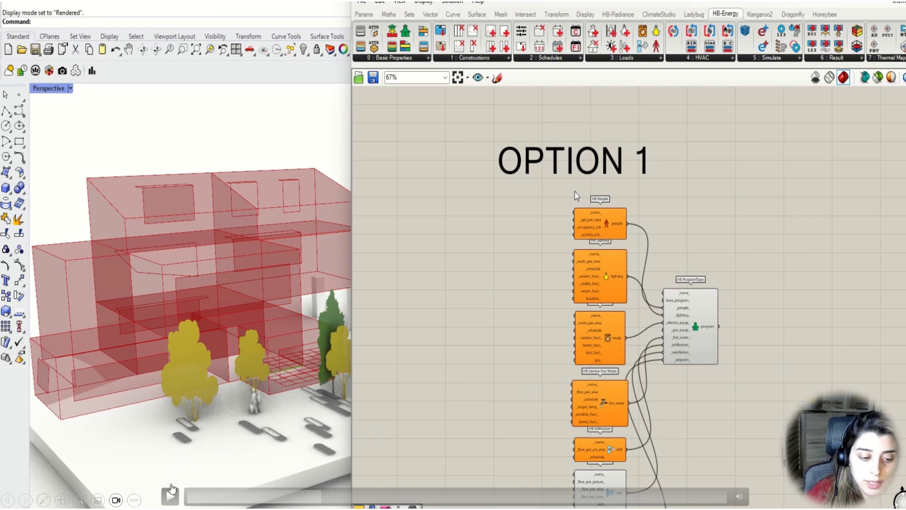
left_click(170, 496)
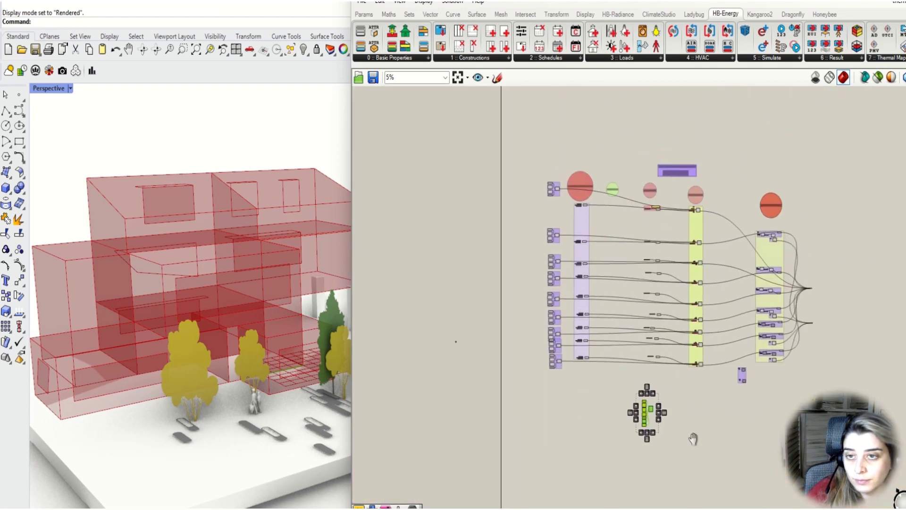
Move the copied cluster of load components and HB ProgramType into the PROGRAM column and delete the Conf. Room 1 item selector.
left_click_drag(647, 413, 647, 149)
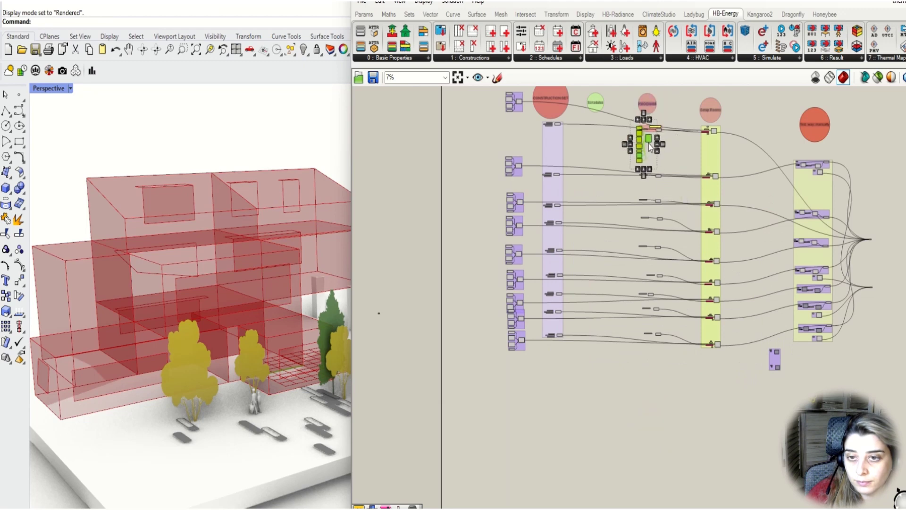
scroll(663, 141, "up", 5)
scroll(865, 287, "up", 5)
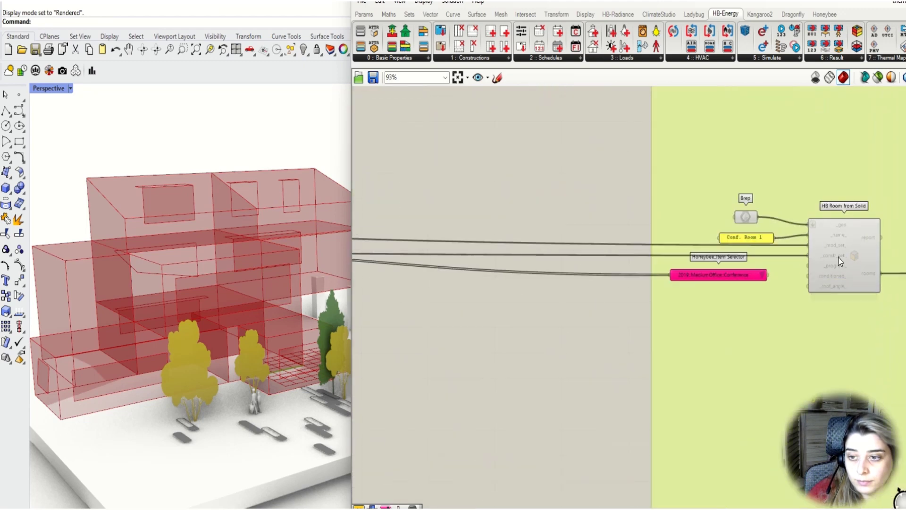
left_click(747, 278)
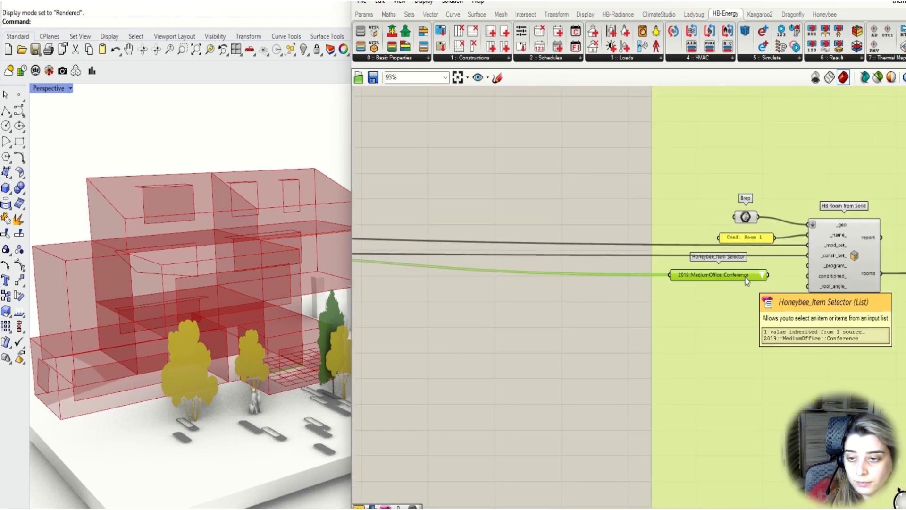
scroll(747, 279, "down", 6)
scroll(521, 254, "up", 2)
Adjust the load cluster's lowest orange component and move the second row's building program pair above the cluster.
left_click_drag(522, 254, 653, 309)
left_click(554, 262)
left_click_drag(554, 300, 554, 261)
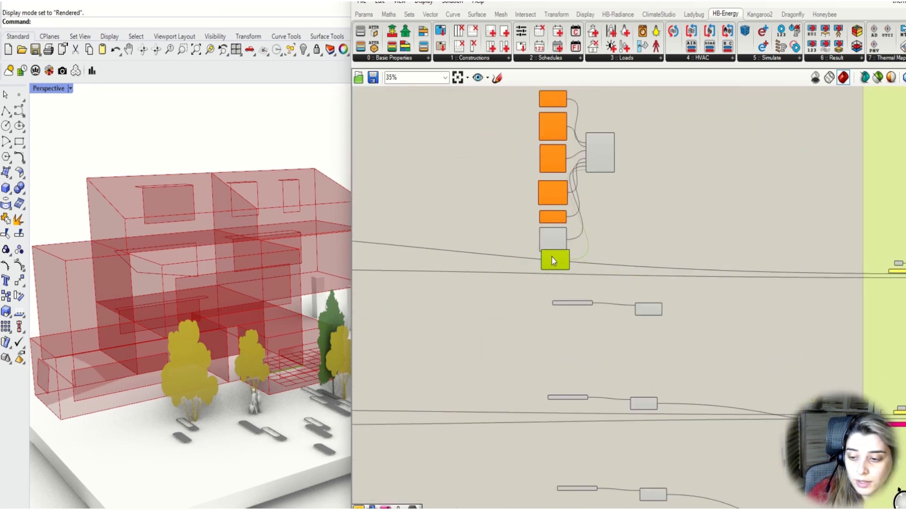
left_click_drag(546, 297, 678, 338)
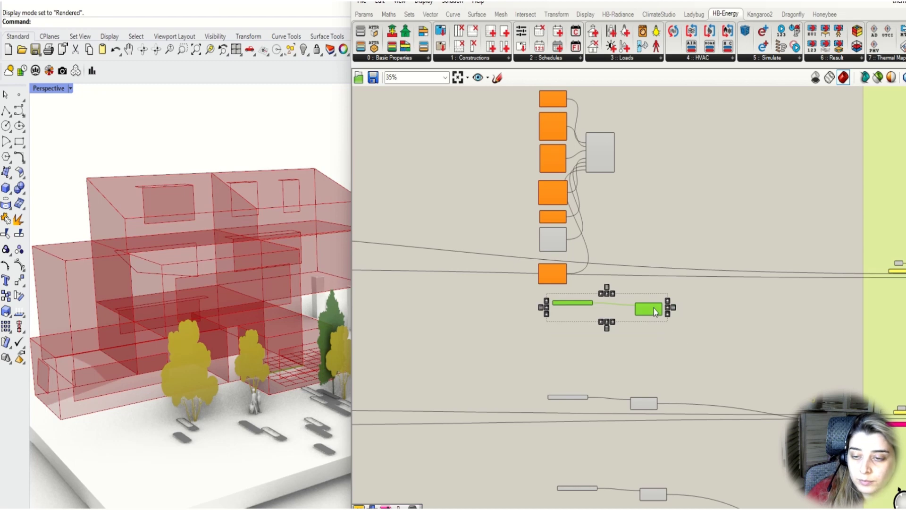
scroll(653, 307, "down", 3)
scroll(685, 243, "up", 3)
Group the building program pair above the load cluster and colour the group light red.
middle_click(690, 238)
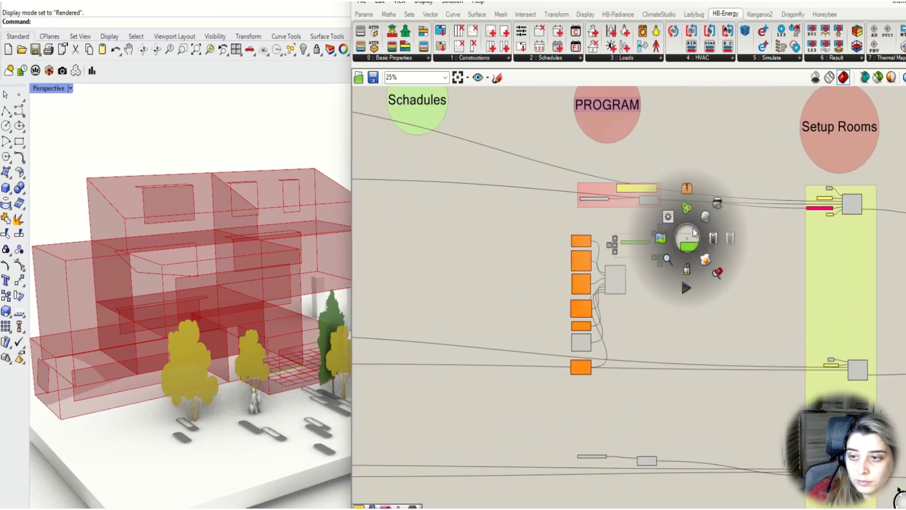
left_click(685, 209)
right_click(681, 242)
right_click(654, 249)
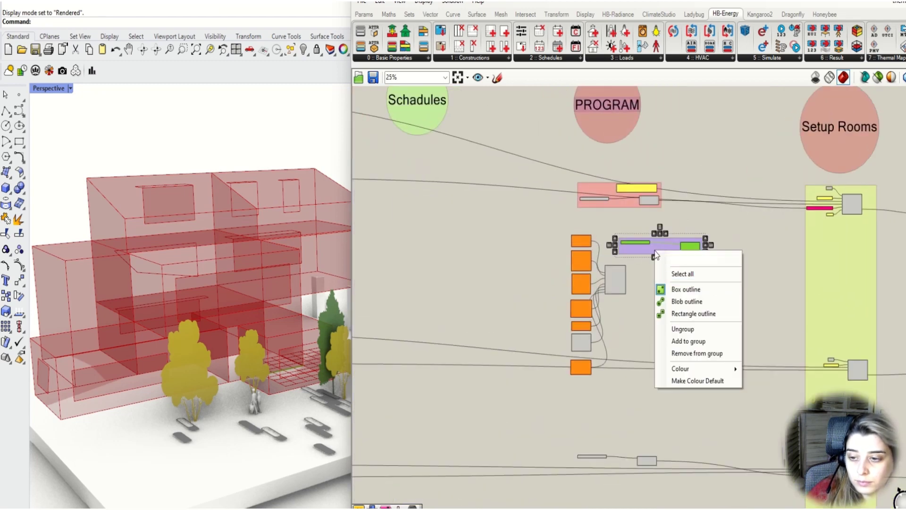
mouse_move(726, 370)
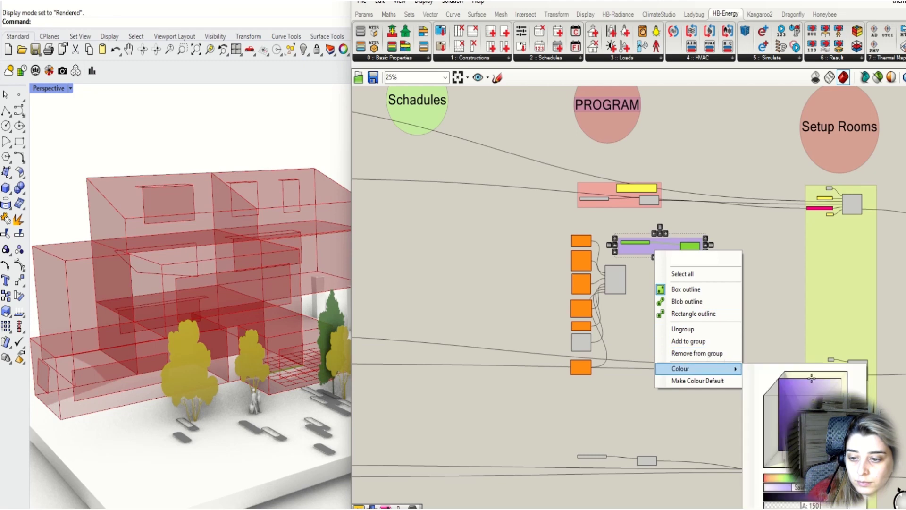
left_click(845, 478)
left_click(778, 285)
Move the load components and HB ProgramType directly beneath the second light red group, keeping the setpoint component last in the stack.
left_click_drag(563, 226, 636, 372)
left_click_drag(616, 293, 660, 306)
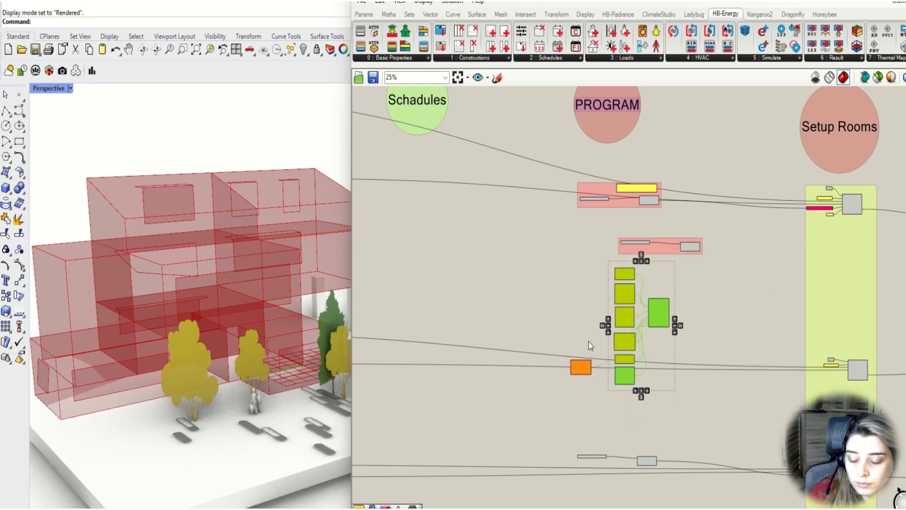
left_click_drag(586, 367, 628, 406)
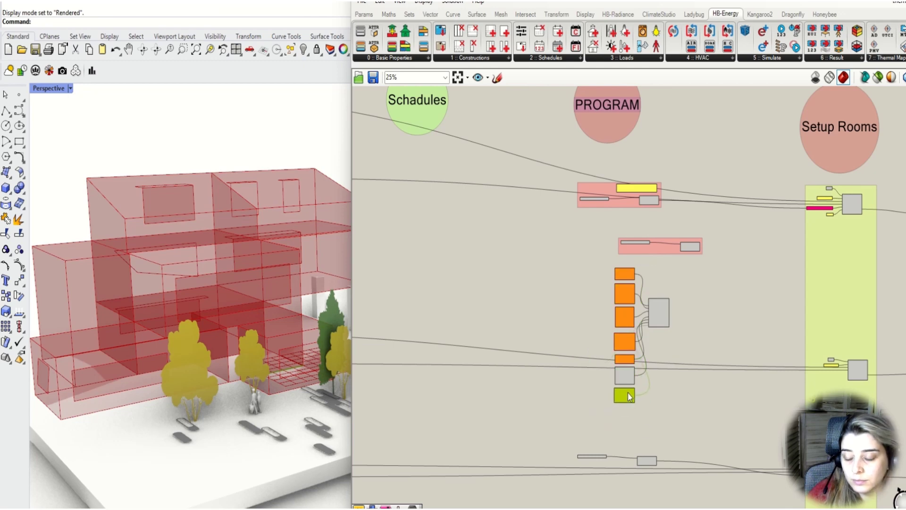
Copy the Conf. Room 1 name panel beside HB People and connect it to the _name_ input.
scroll(629, 395, "up", 6)
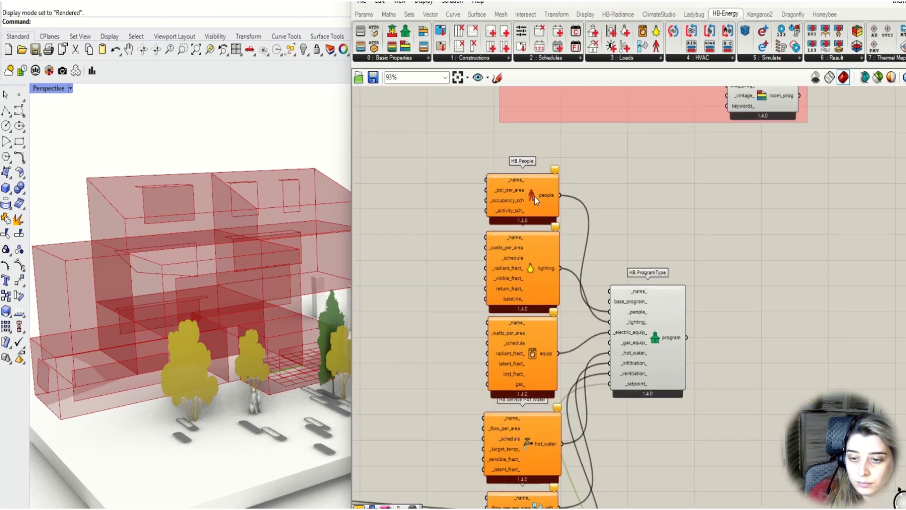
scroll(689, 275, "down", 6)
scroll(797, 321, "up", 7)
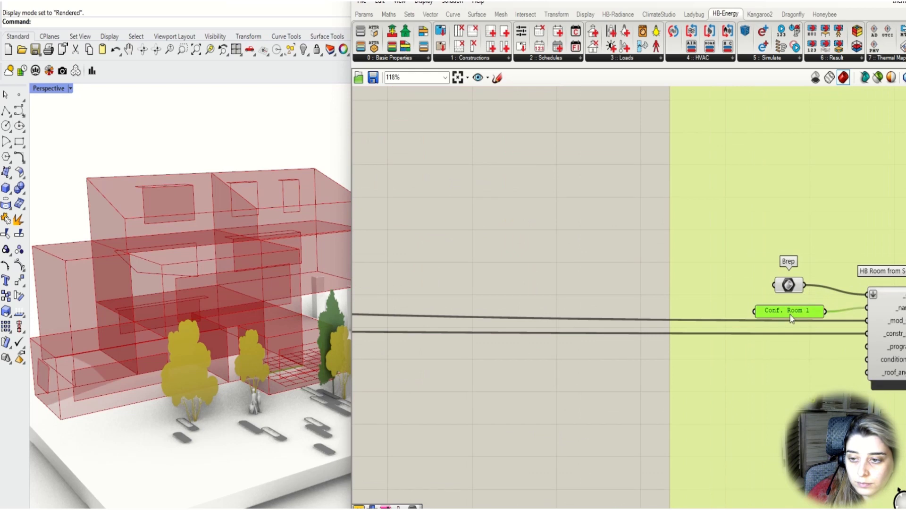
key("ctrl+v")
left_click_drag(791, 319, 402, 156)
scroll(842, 341, "down", 5)
scroll(401, 151, "up", 6)
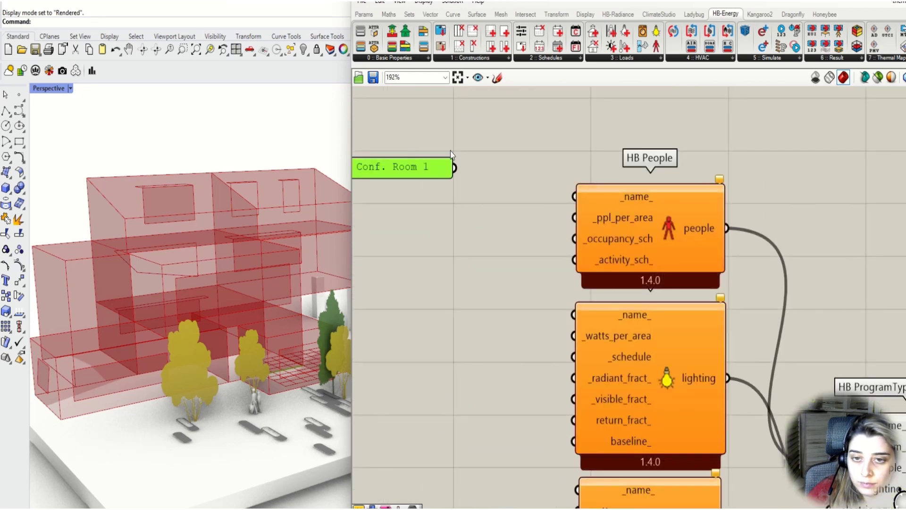
left_click_drag(456, 168, 586, 196)
Add a panel with the value .1 and connect it to the _ppl_per_area input of HB People.
double_click(543, 219)
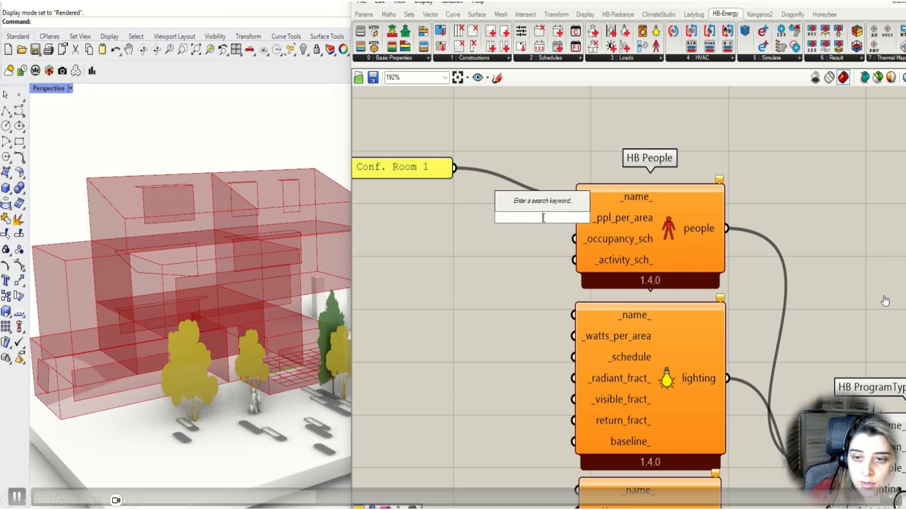
type("panel")
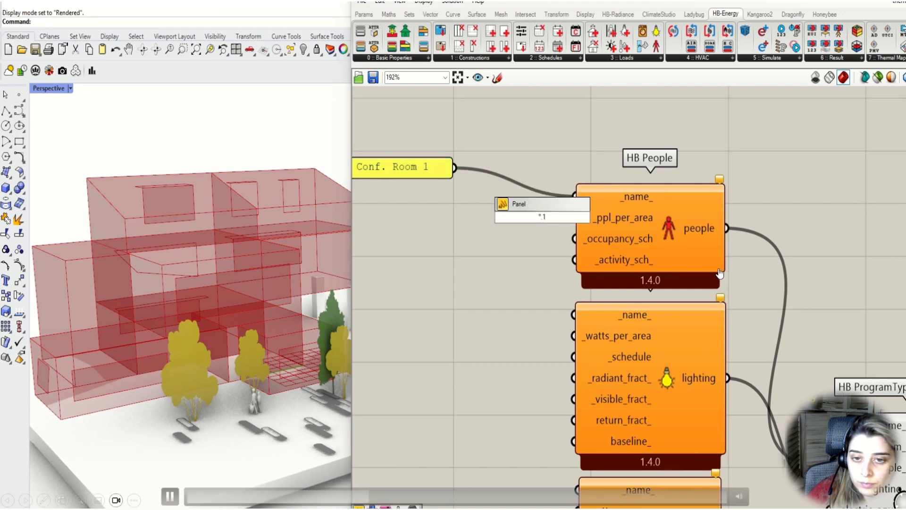
key("Return")
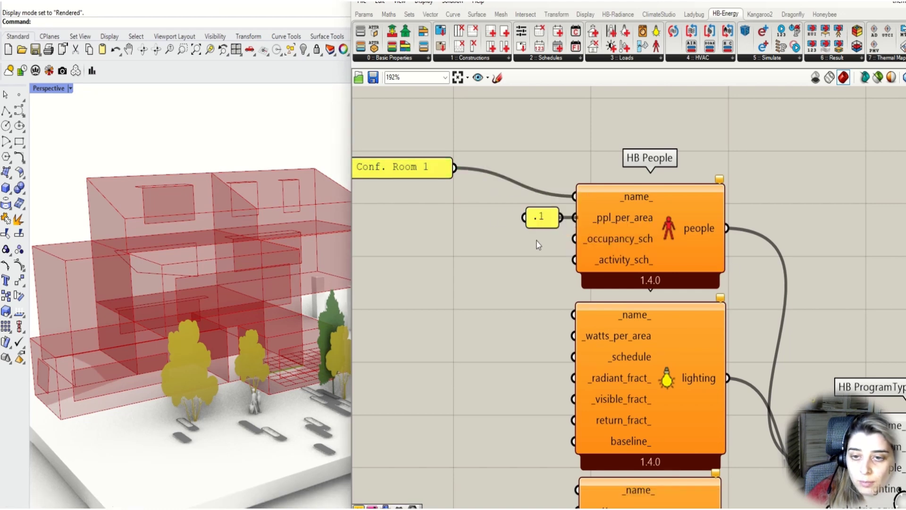
scroll(550, 192, "down", 3)
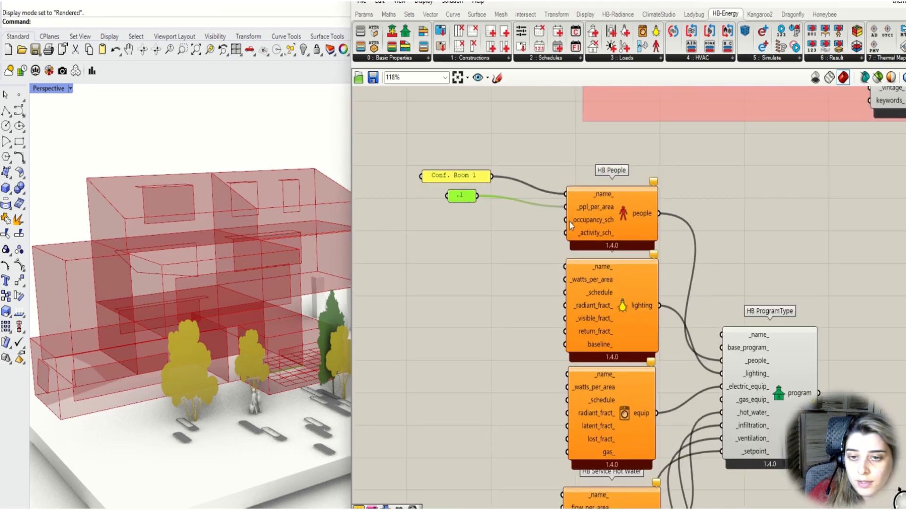
Duplicate the Conf. Room 1 occupancy HB Weekly Schedule with its value and name panels in the green schedules group.
scroll(645, 197, "down", 10)
right_click_drag(586, 472, 590, 250)
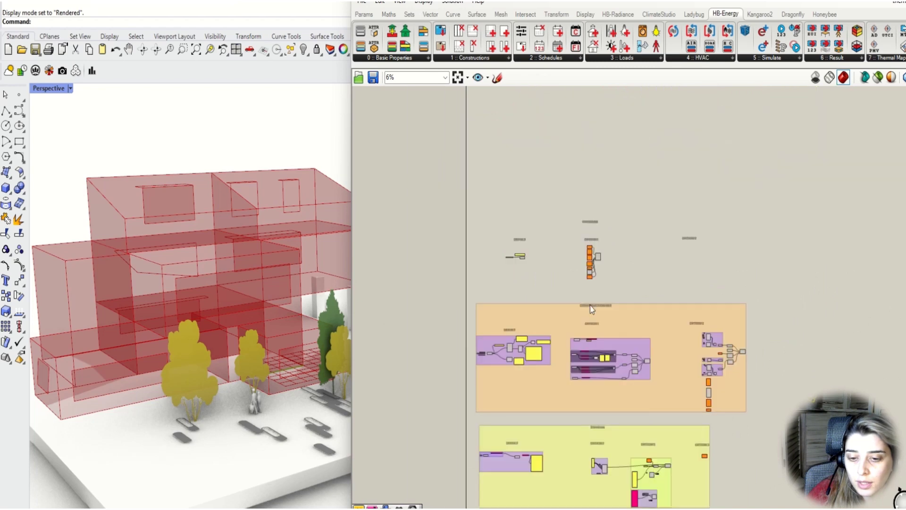
right_click_drag(581, 333, 604, 206)
scroll(561, 378, "up", 1)
right_click_drag(561, 367, 562, 318)
scroll(557, 361, "up", 4)
scroll(533, 326, "up", 7)
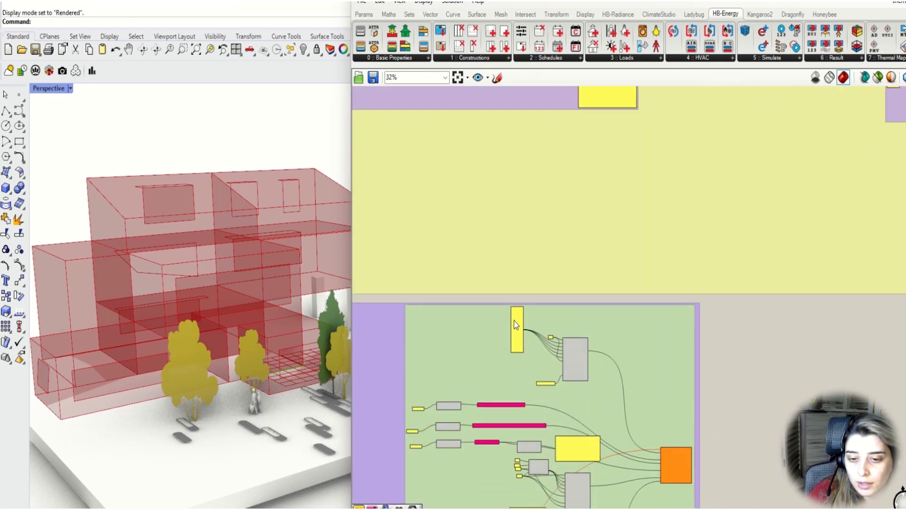
scroll(668, 410, "down", 4)
scroll(710, 412, "up", 3)
scroll(663, 375, "up", 3)
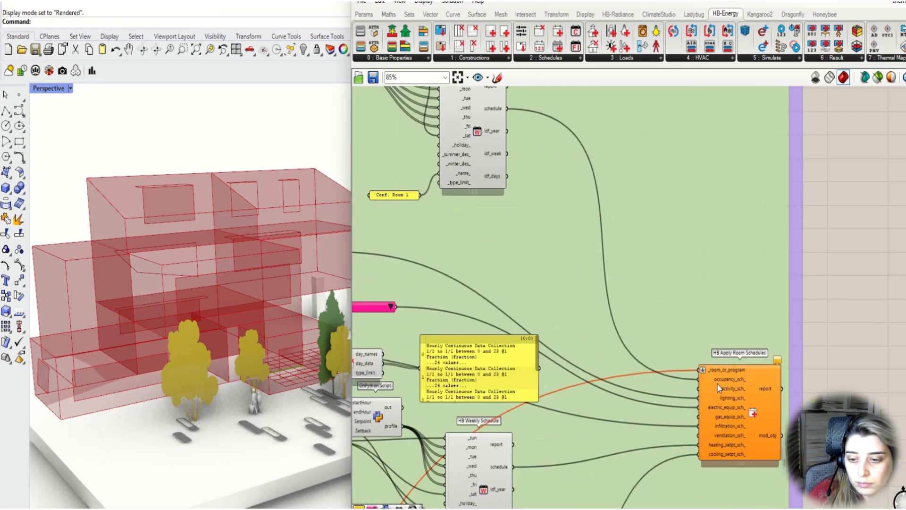
scroll(715, 385, "down", 6)
scroll(530, 212, "up", 3)
left_click_drag(568, 233, 733, 393)
scroll(706, 404, "down", 10)
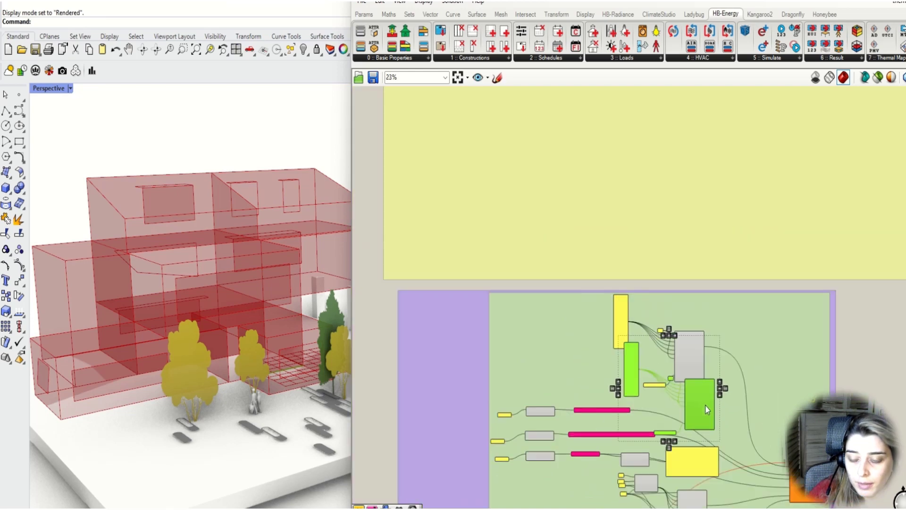
Move the duplicated weekly schedule and its panels beside the load components in the PROGRAM column.
right_click_drag(763, 173, 653, 426)
scroll(602, 419, "up", 2)
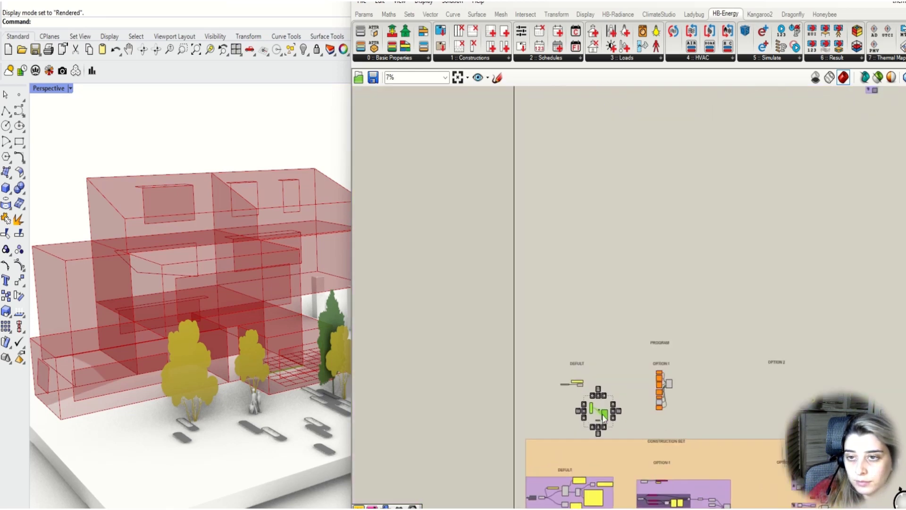
left_click_drag(605, 414, 676, 144)
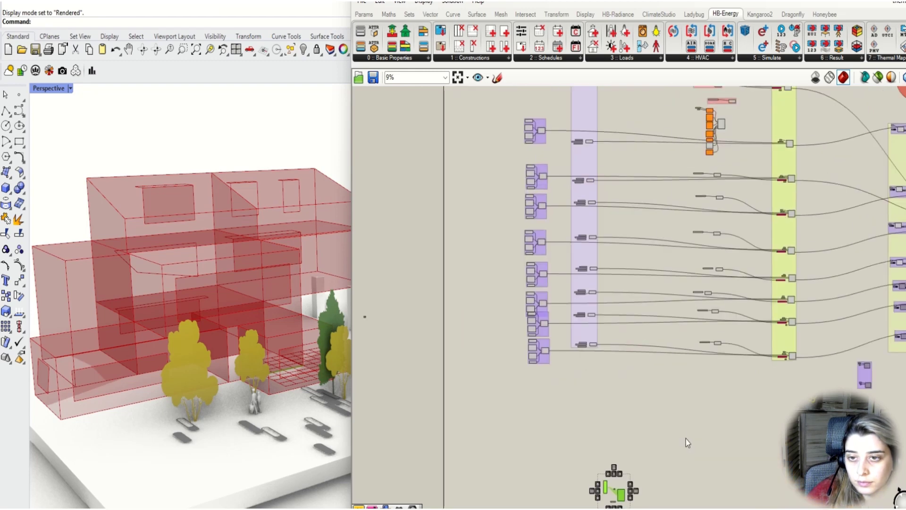
left_click_drag(628, 498, 702, 118)
scroll(702, 114, "up", 5)
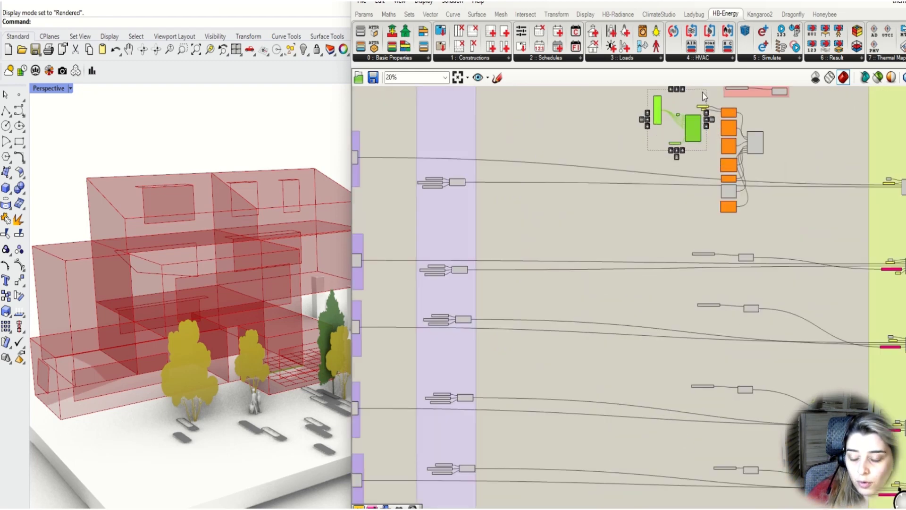
Connect the weekly schedule output to the _occupancy_sch input of HB People and shift the schedule components further from the load stack.
scroll(712, 117, "up", 4)
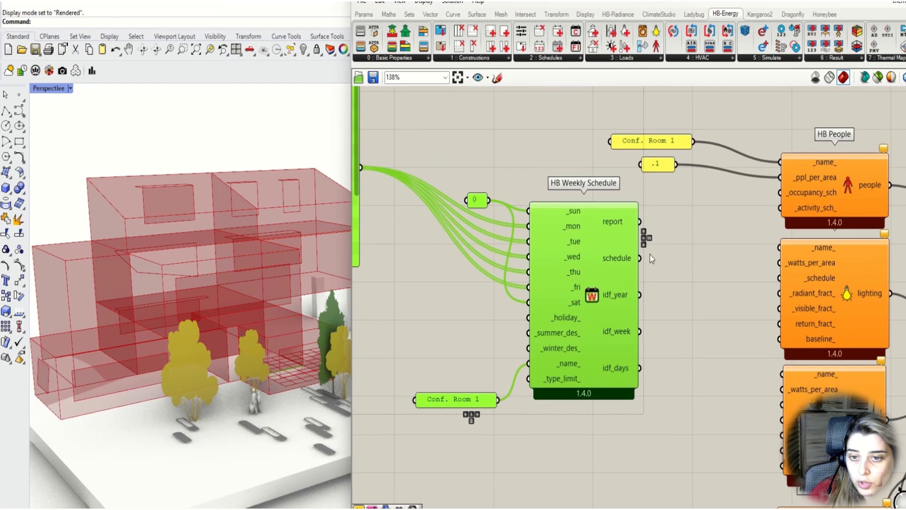
left_click_drag(640, 258, 792, 192)
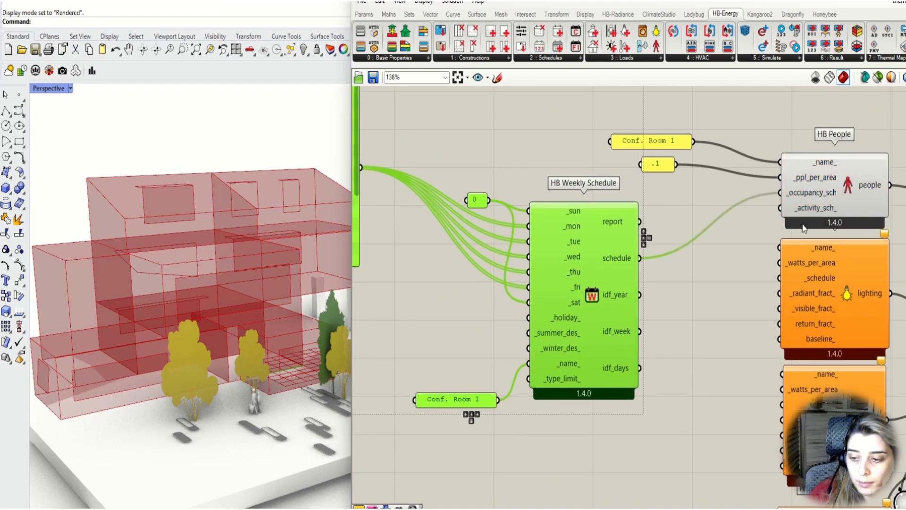
scroll(678, 217, "down", 3)
left_click_drag(752, 161, 543, 318)
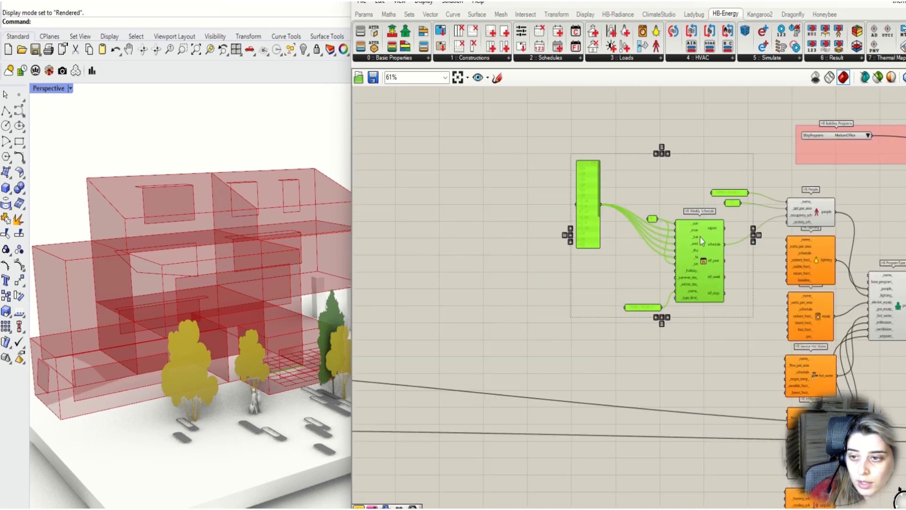
left_click_drag(701, 237, 648, 204)
mouse_move(813, 215)
left_mouse_down()
mouse_move(746, 193)
mouse_move(831, 210)
mouse_move(812, 213)
left_mouse_up()
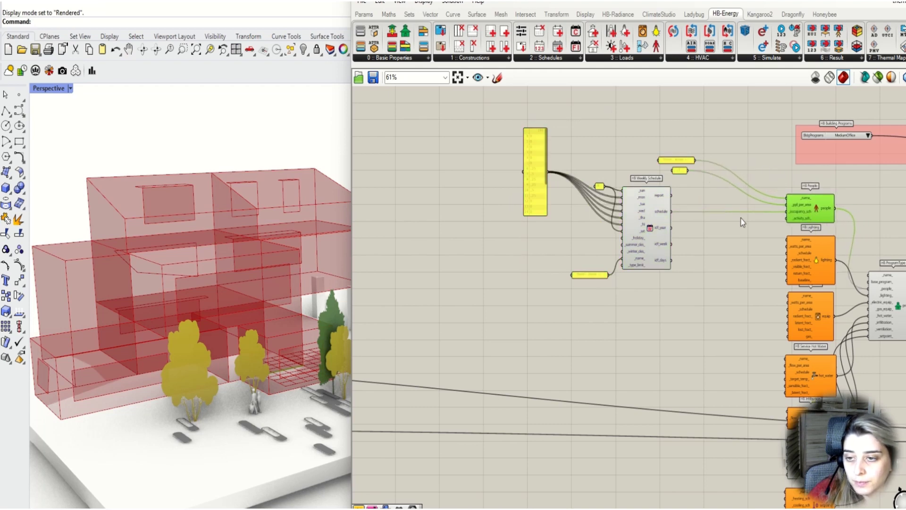
Arrange the 0 and name panels close to HB Weekly Schedule and the Conf. Room 1 and .1 panels close to HB People.
scroll(698, 214, "down", 2)
scroll(687, 186, "up", 2)
left_click_drag(655, 239, 591, 147)
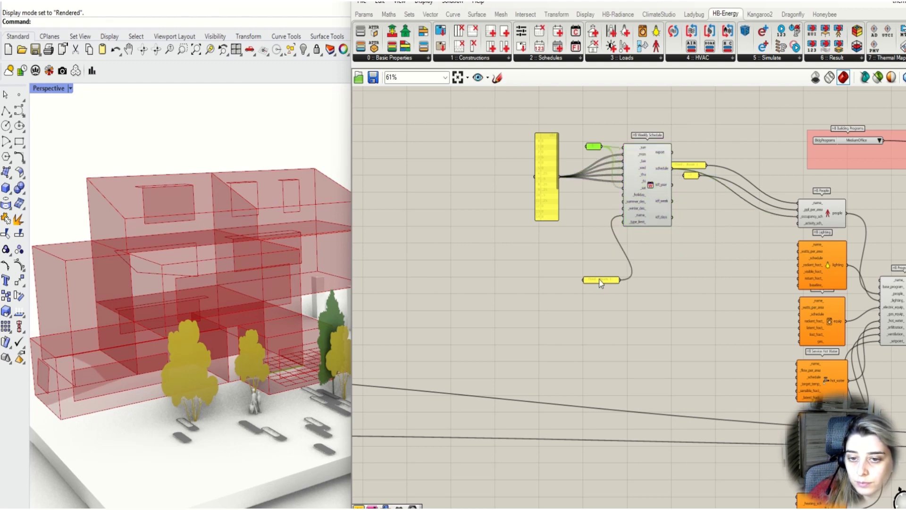
left_click_drag(649, 199, 640, 198)
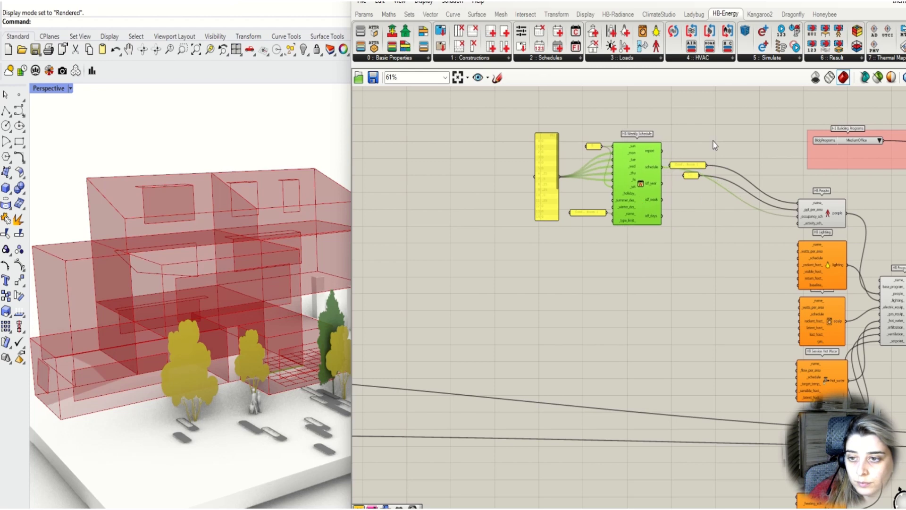
left_click_drag(703, 165, 757, 185)
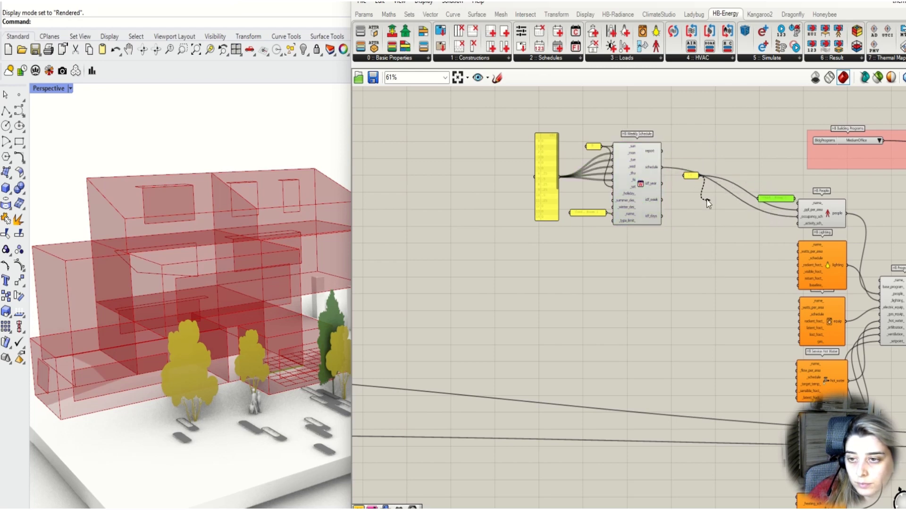
left_click_drag(696, 177, 775, 236)
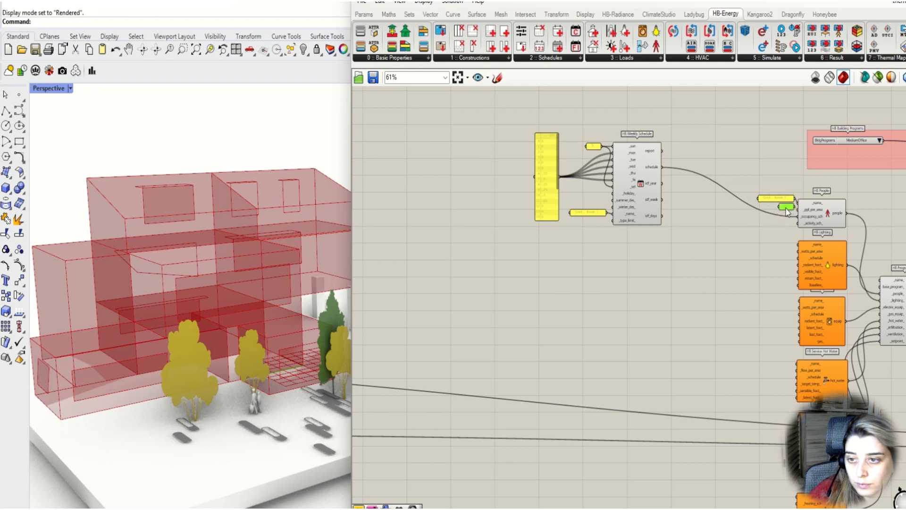
Copy the Conf. Room 1 and .1 panels beside HB Lighting and connect the name panel to its _name_ input.
scroll(812, 249, "up", 5)
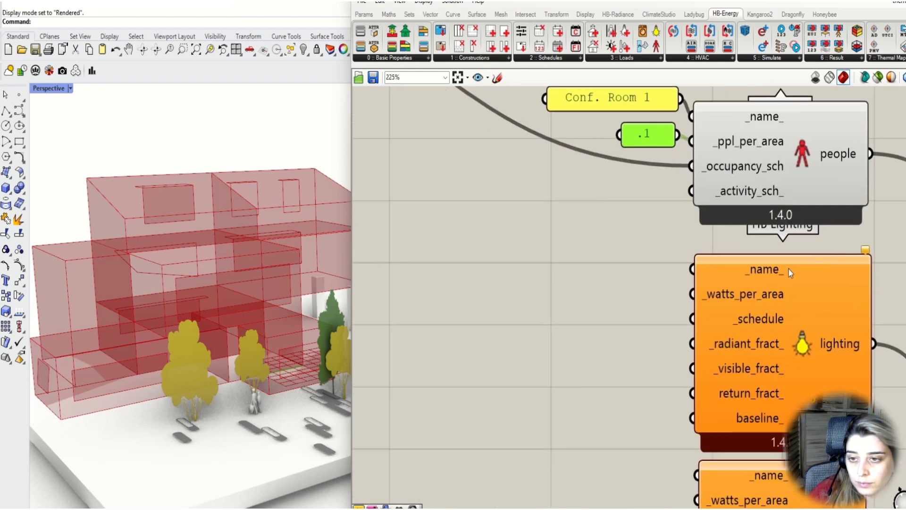
left_click_drag(680, 105, 633, 268)
key("ctrl+c")
key("ctrl+v")
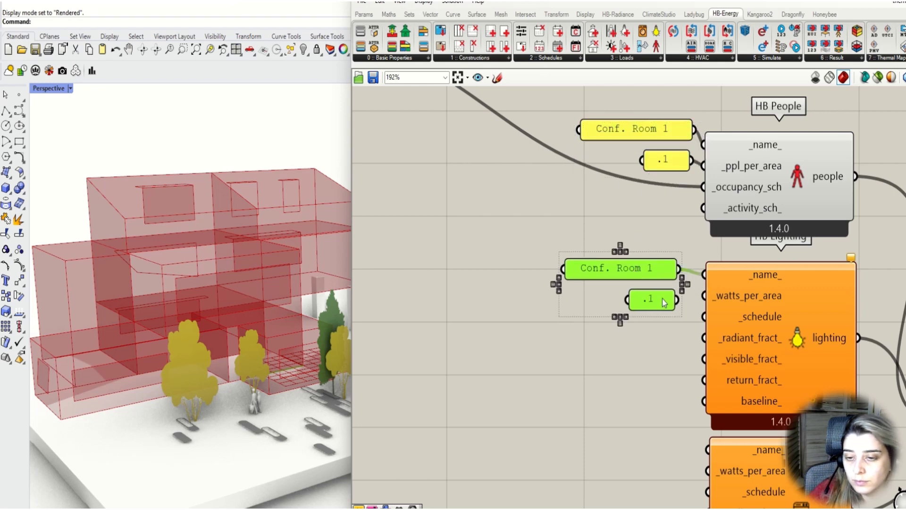
Change the copied value panel beside HB Lighting to 15.
double_click(664, 303)
type("15")
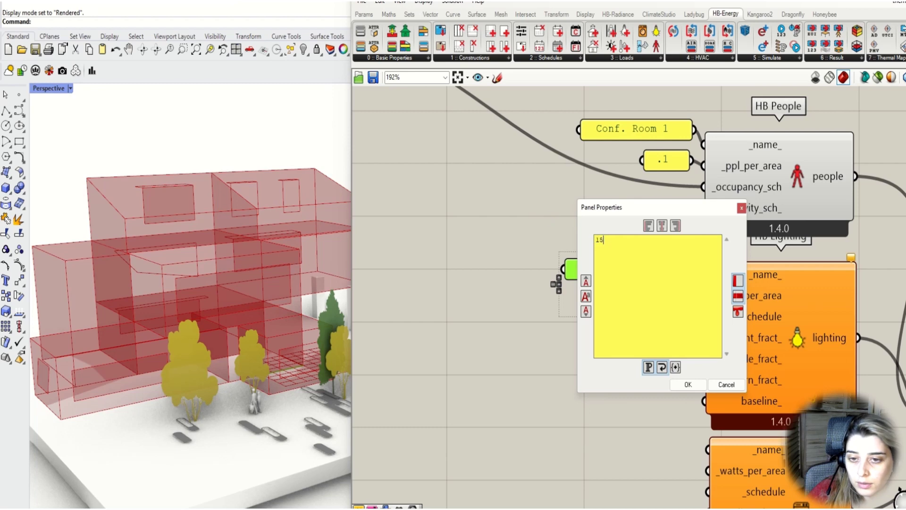
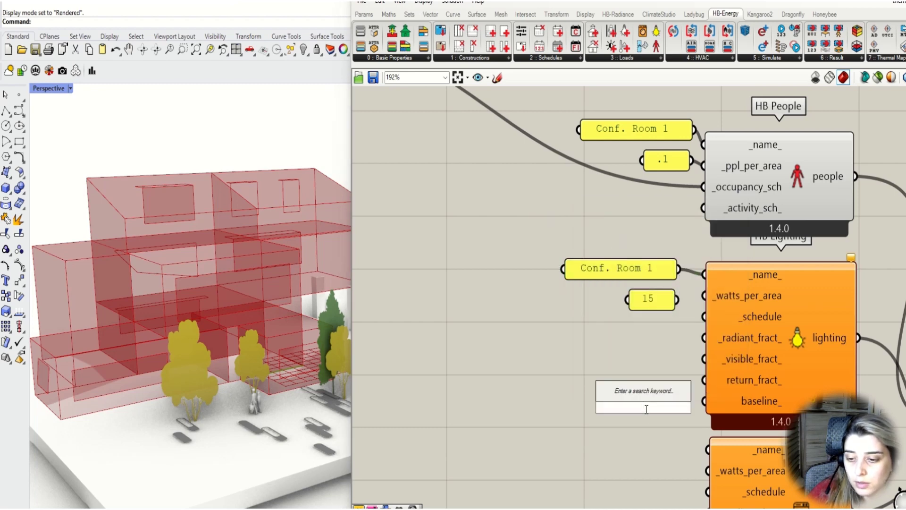
Add a panel containing 10 beside HB Lighting and connect it to the baseline_ input.
type("\"10")
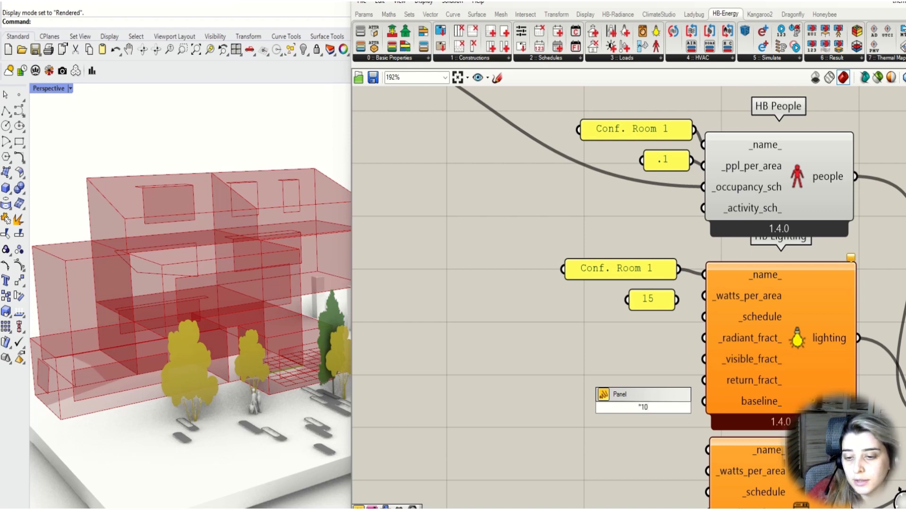
key("Return")
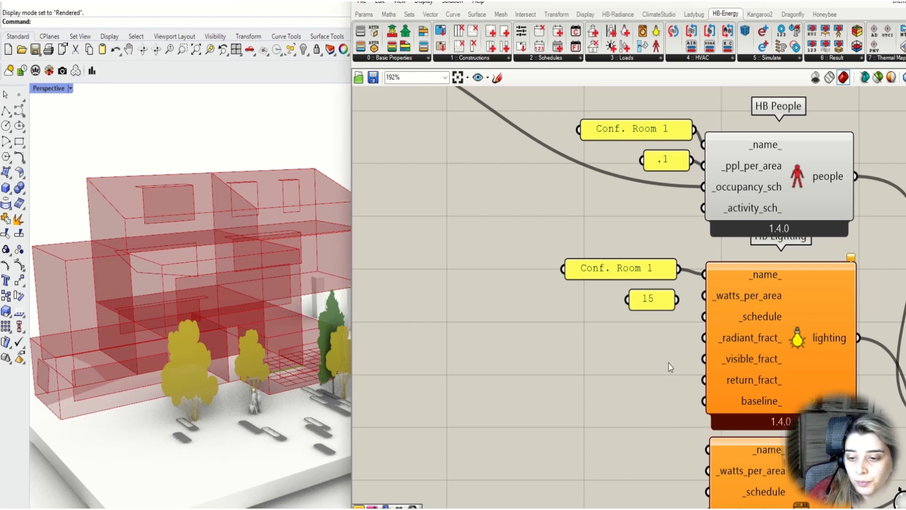
double_click(644, 402)
type("panel")
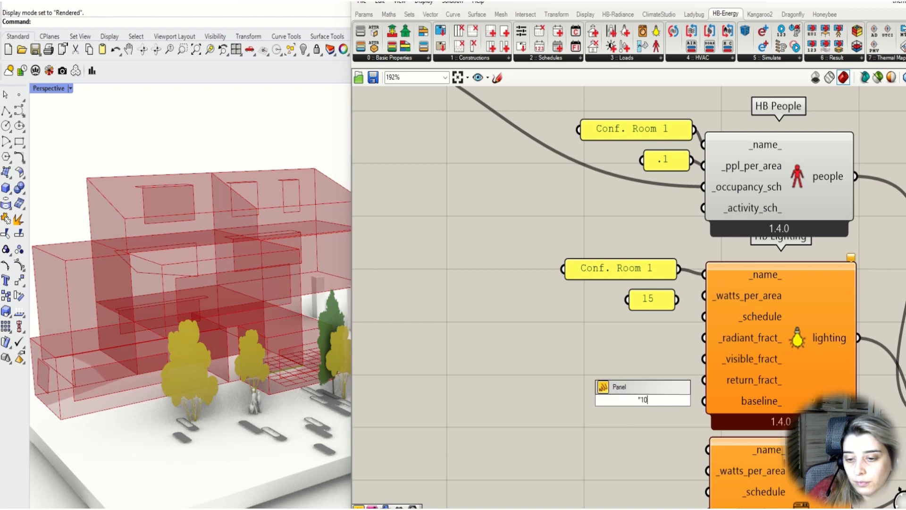
key("Return")
left_click_drag(661, 399, 705, 401)
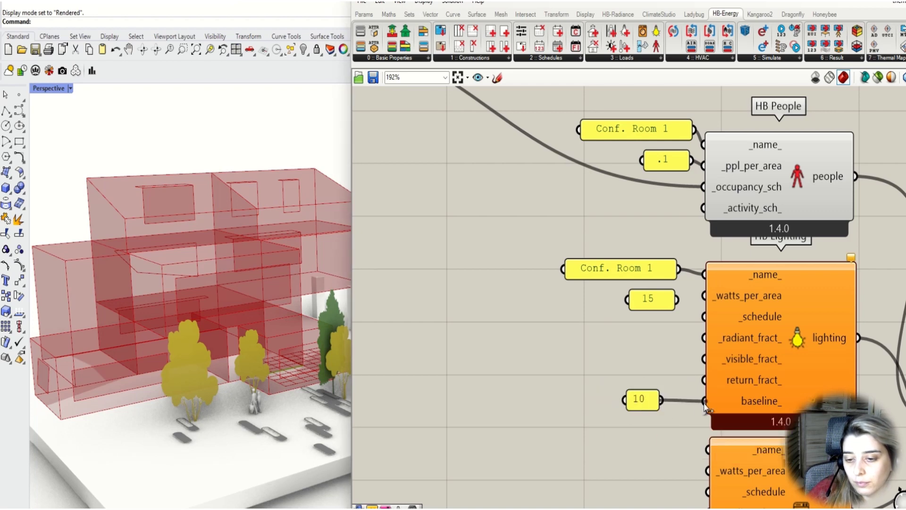
Copy the baseline panel, set the copy to .5 and connect it to the _radiant_fract_ input of HB Lighting.
left_click(642, 402)
key("ctrl+c")
key("ctrl+v")
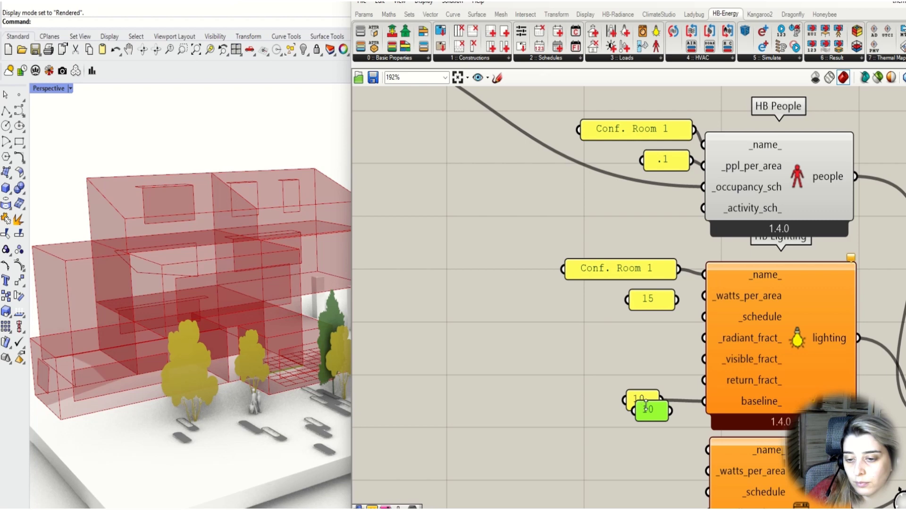
left_click_drag(650, 416, 649, 338)
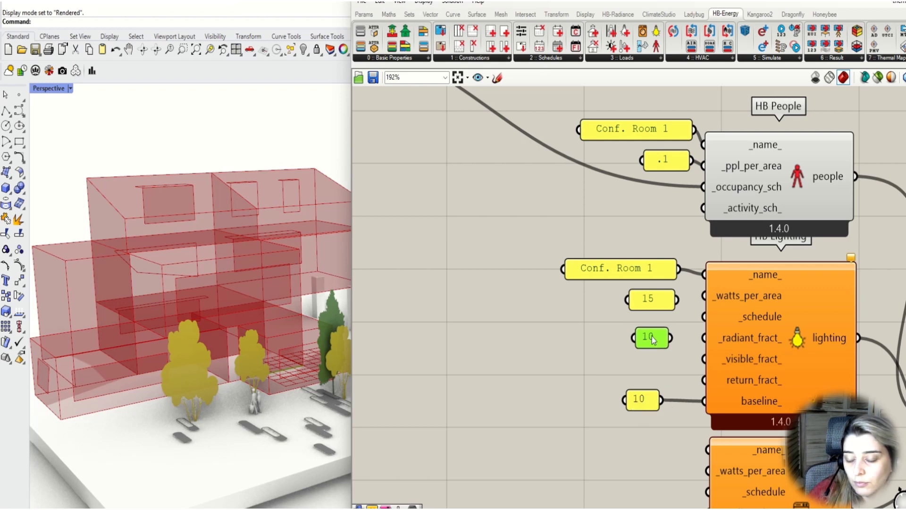
double_click(652, 336)
key("ctrl+a")
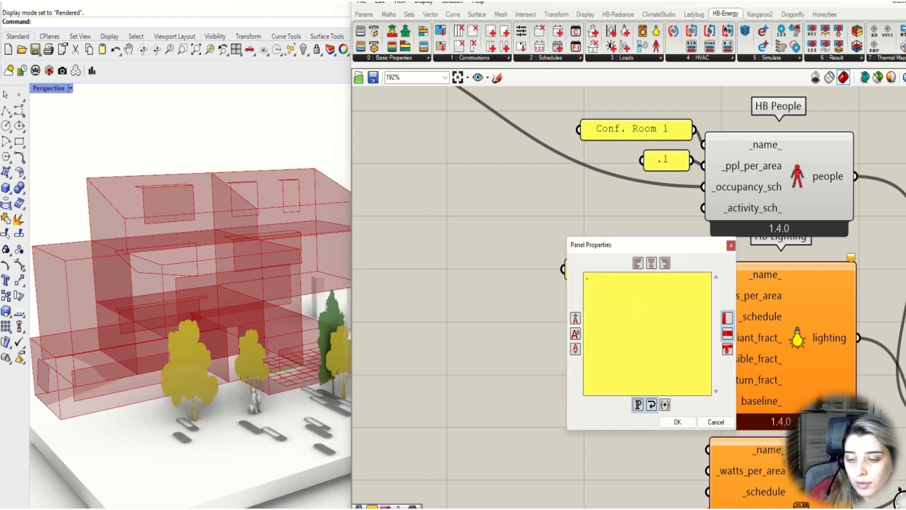
type(".6")
key("BackSpace")
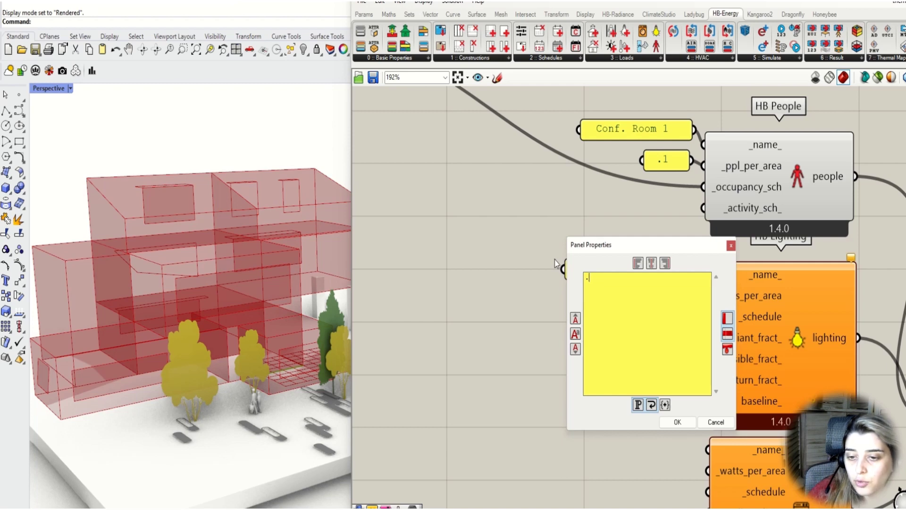
type("5")
left_click(675, 421)
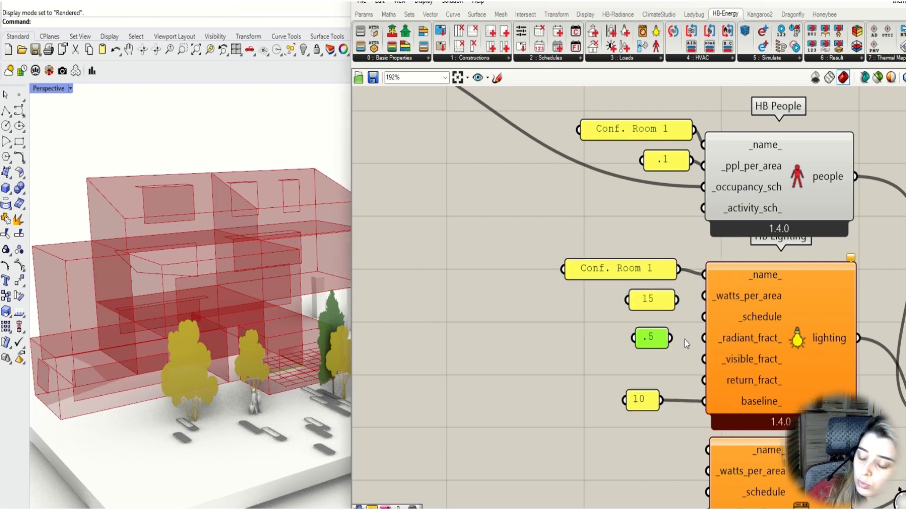
Add a 0.2 number slider beside HB Lighting and connect it to the _visible_fract_ input.
double_click(661, 359)
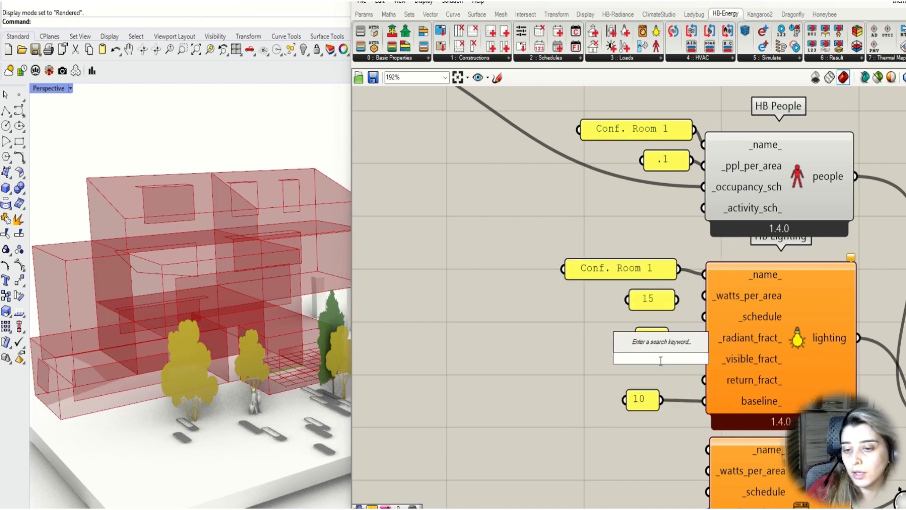
type("0.2")
key("Return")
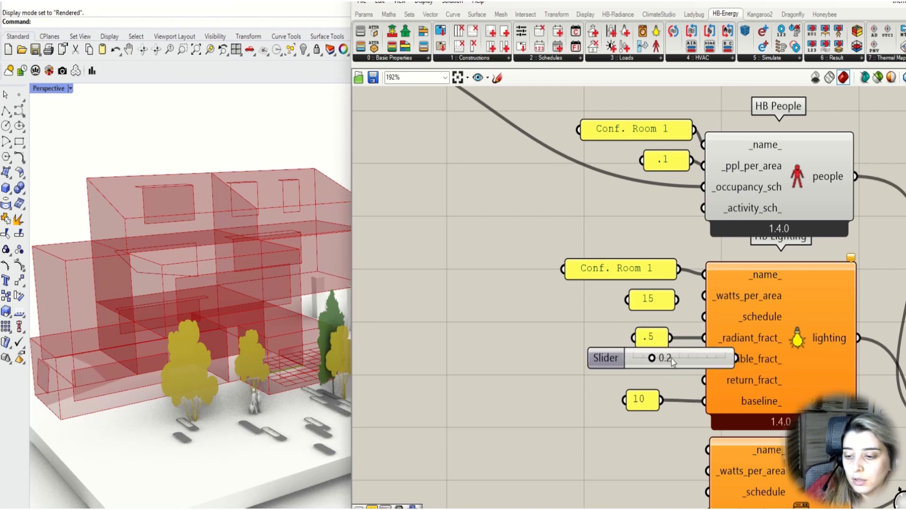
left_click_drag(658, 368, 704, 359)
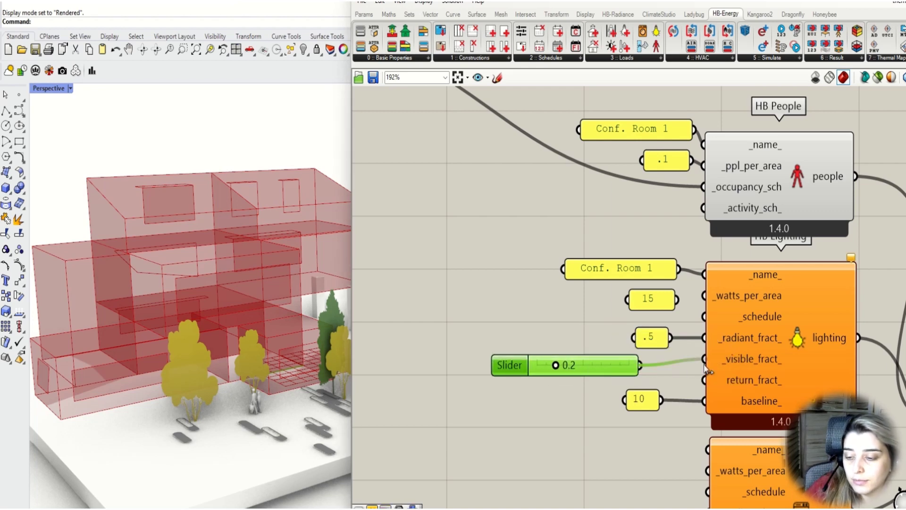
Duplicate the office lighting schedule chain of keyword panel, HB Search Schedules and item selector from the first room group below the Schedules area.
scroll(727, 356, "down", 3)
scroll(683, 279, "up", 2)
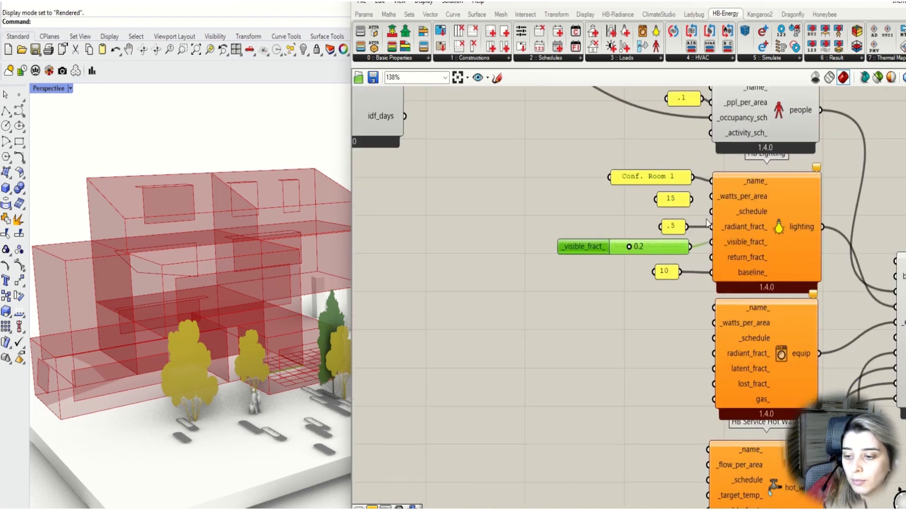
scroll(734, 215, "down", 10)
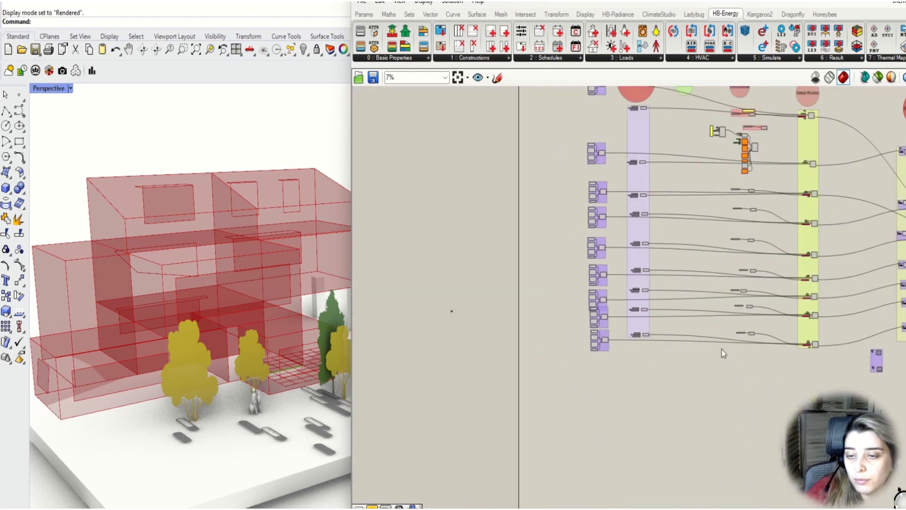
right_click_drag(733, 489, 761, 104)
right_click_drag(673, 493, 674, 364)
right_click_drag(654, 470, 684, 351)
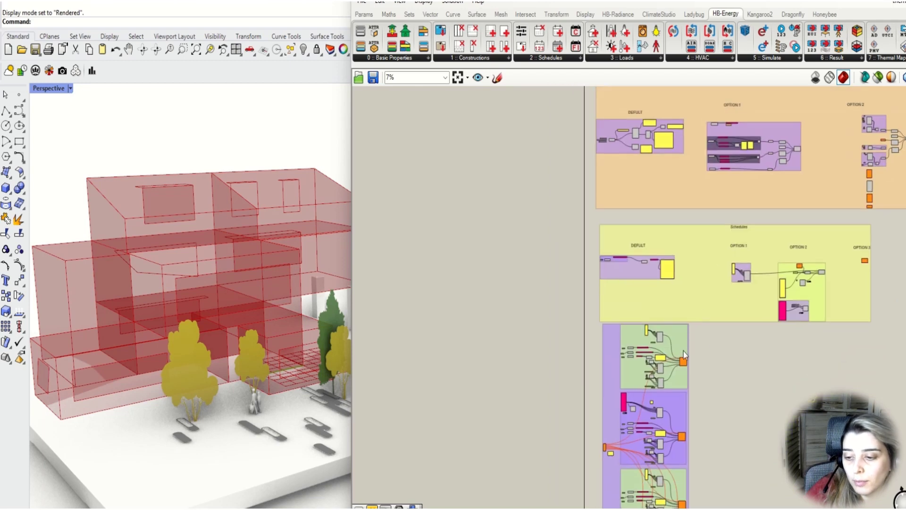
scroll(683, 355, "up", 8)
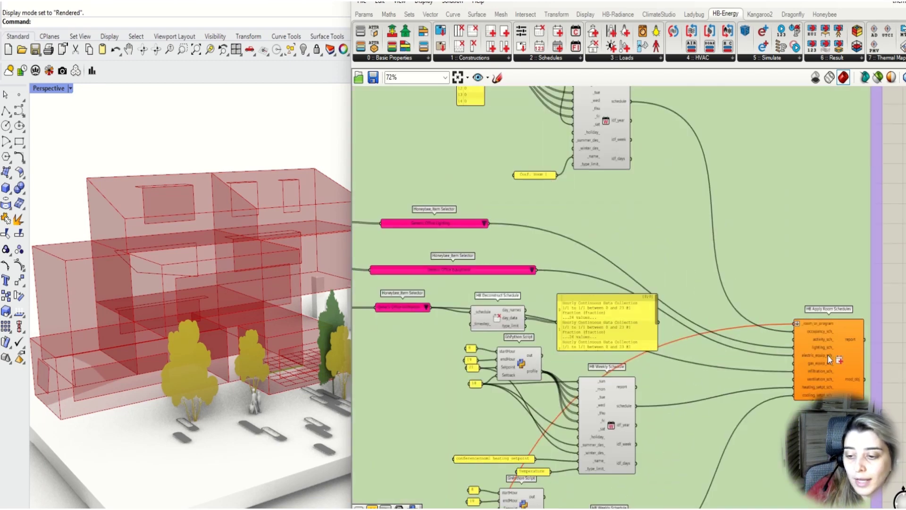
scroll(828, 356, "down", 3)
scroll(443, 259, "up", 2)
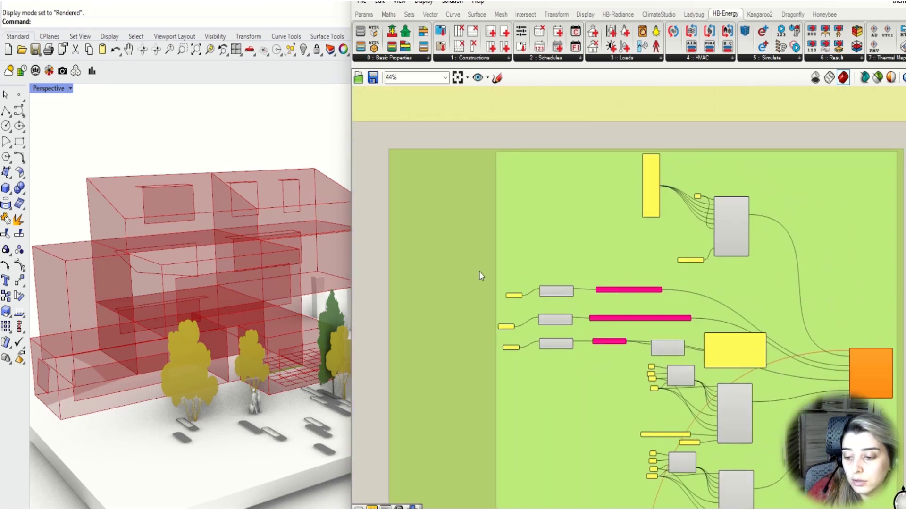
left_click_drag(384, 259, 682, 305)
key("ctrl+c")
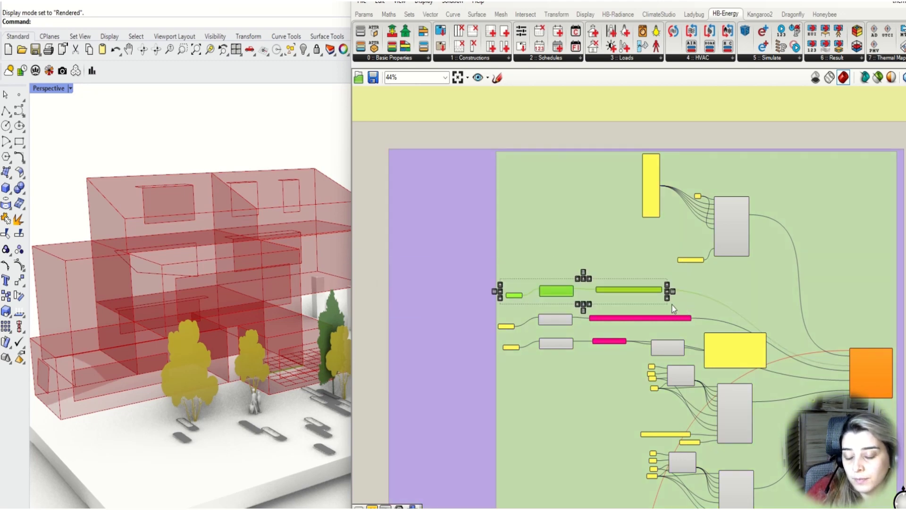
key("ctrl+v")
Move the duplicated lighting schedule chain up to the PROGRAM column, below the weekly schedule and beside the load stack.
left_click_drag(623, 291, 735, 116)
scroll(622, 362, "down", 5)
scroll(618, 400, "down", 5)
scroll(679, 199, "up", 2)
right_click_drag(732, 151, 661, 491)
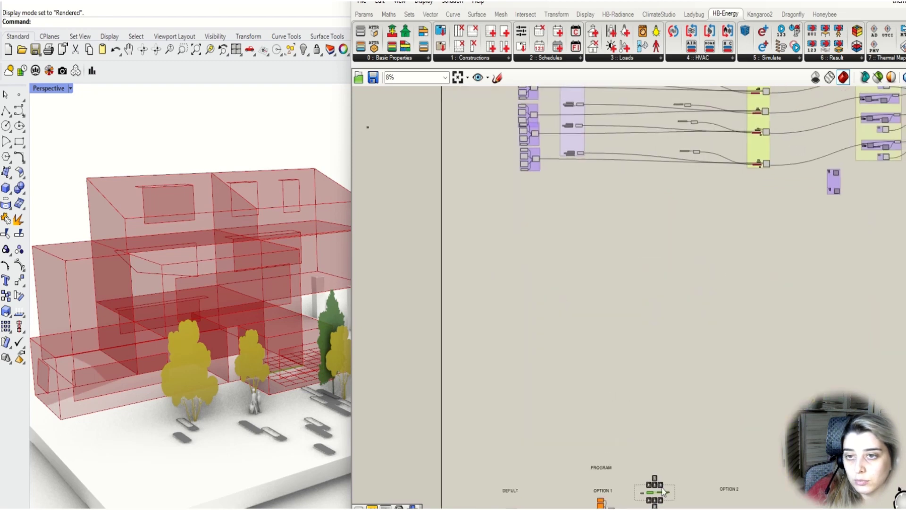
left_click_drag(653, 496, 665, 194)
right_click_drag(664, 192, 645, 400)
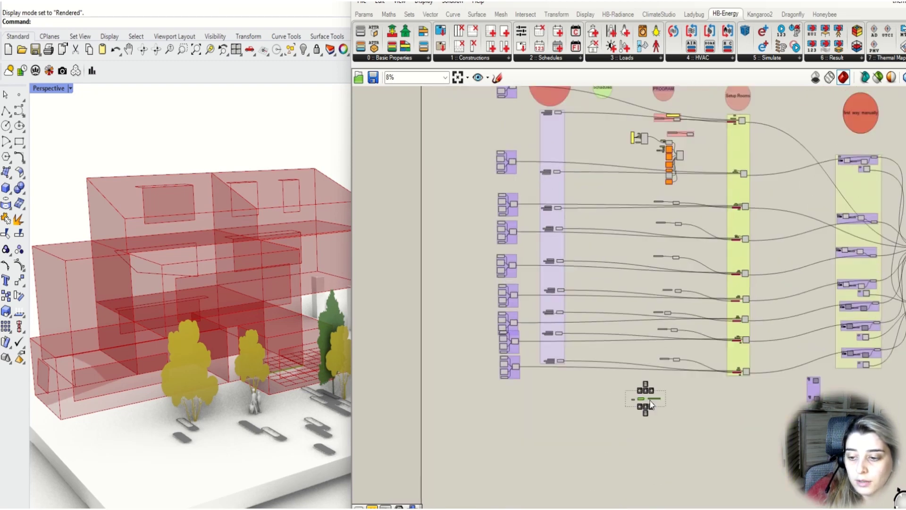
scroll(643, 402, "up", 2)
left_click_drag(640, 399, 647, 107)
right_click_drag(656, 187, 635, 374)
scroll(637, 290, "up", 8)
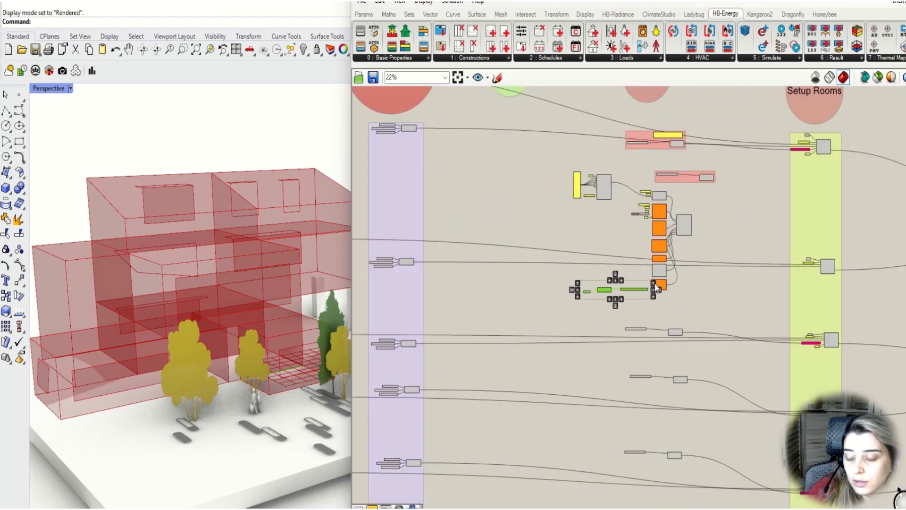
left_click_drag(570, 286, 511, 106)
right_click_drag(647, 146, 627, 384)
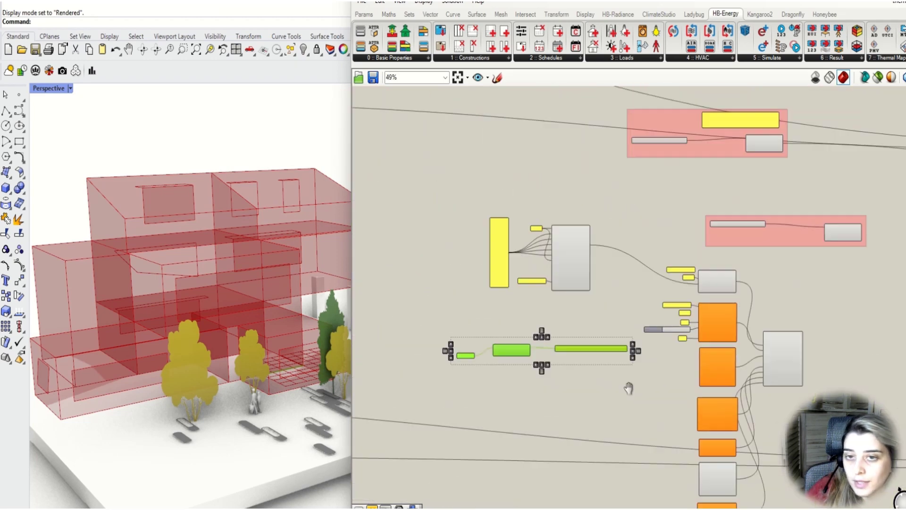
Connect the Generic Office Lighting selector to the _schedule input of HB Lighting.
scroll(625, 384, "up", 3)
left_click_drag(633, 330, 798, 246)
scroll(713, 307, "down", 1)
left_click(528, 278)
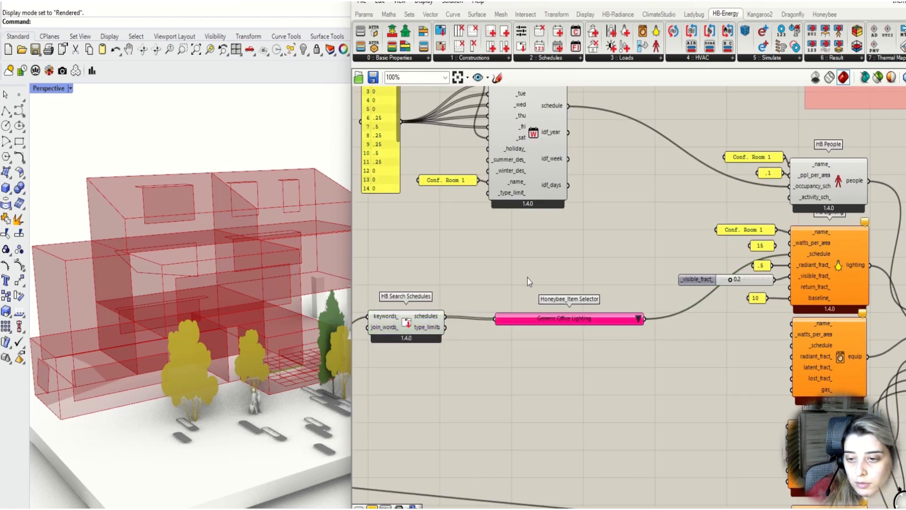
Shift the keyword panel, HB Search Schedules and Generic Office Lighting selector up, level with HB Lighting's _schedule input.
middle_click(586, 298)
scroll(684, 256, "down", 1)
scroll(684, 255, "down", 3)
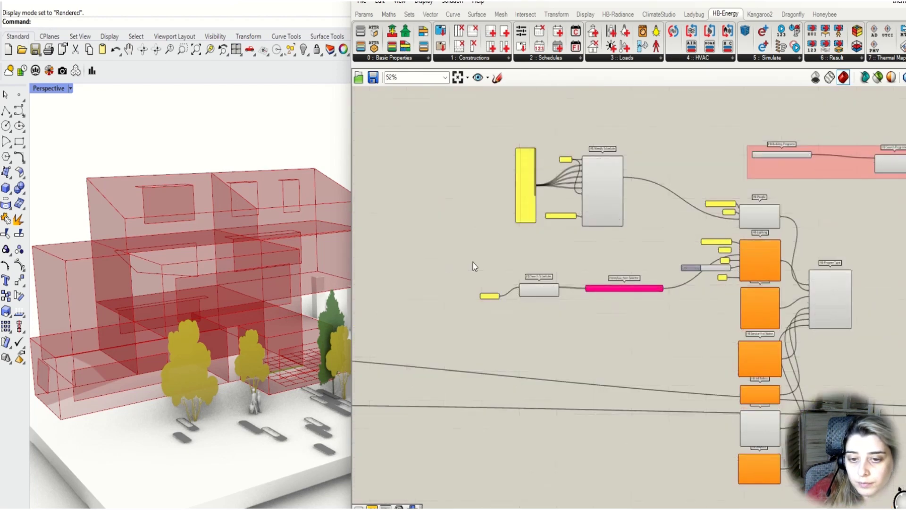
left_click_drag(475, 258, 666, 327)
left_click_drag(653, 293, 641, 266)
scroll(718, 274, "up", 5)
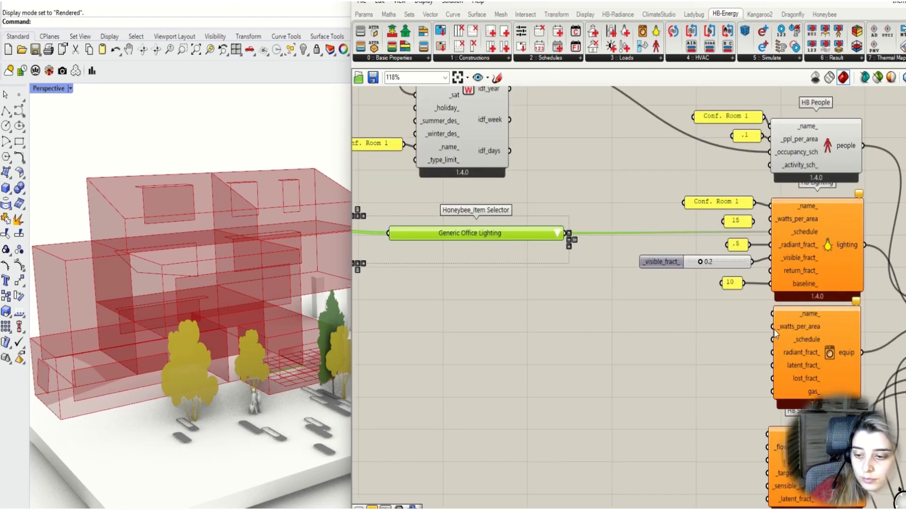
Examine the inputs of the equipment, hot water, infiltration, ventilation and setpoint components in the load stack.
scroll(798, 380, "down", 3)
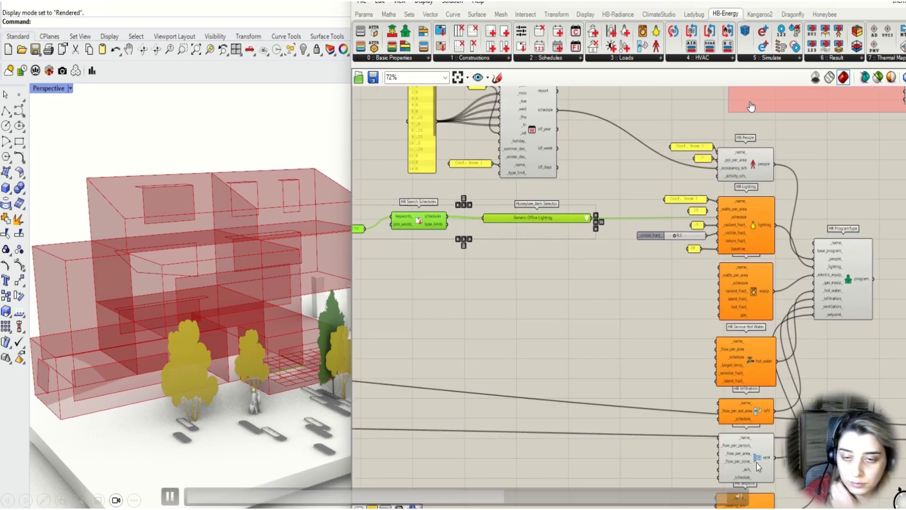
right_click_drag(757, 463, 745, 389)
scroll(742, 382, "up", 3)
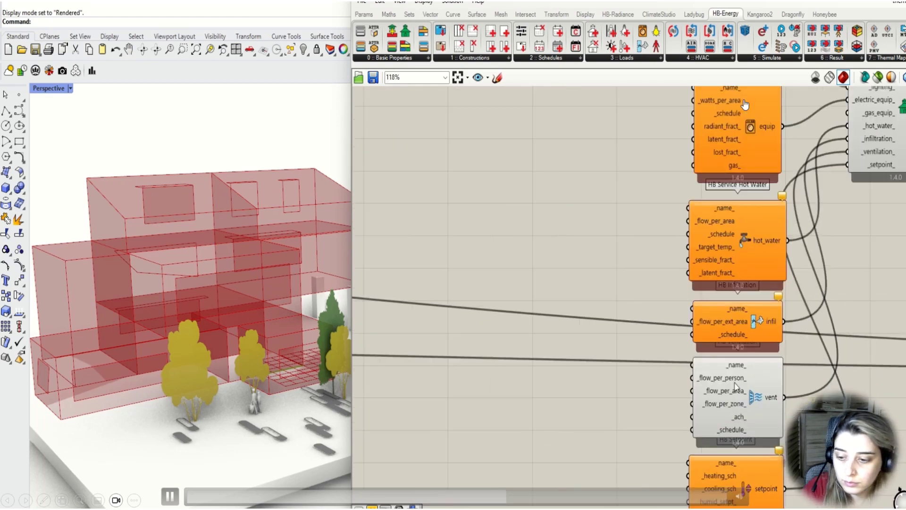
scroll(750, 399, "down", 2)
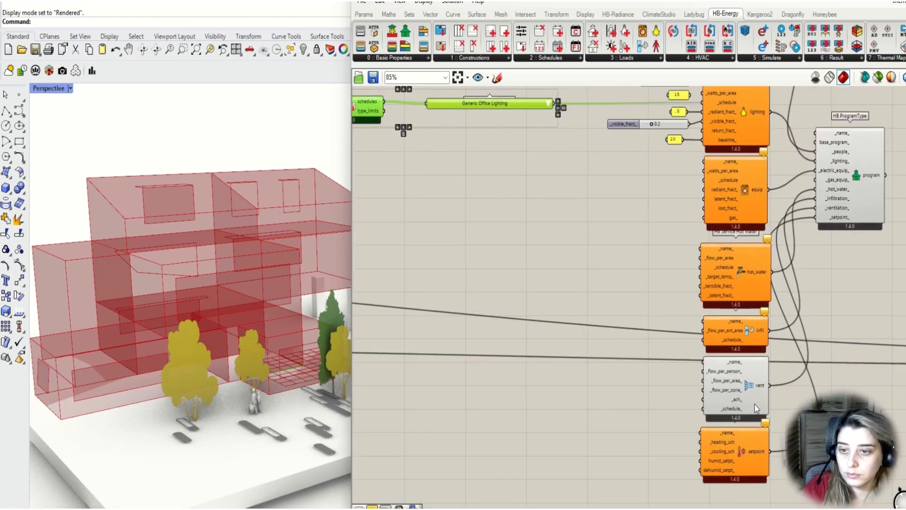
scroll(747, 418, "down", 2)
scroll(743, 431, "up", 4)
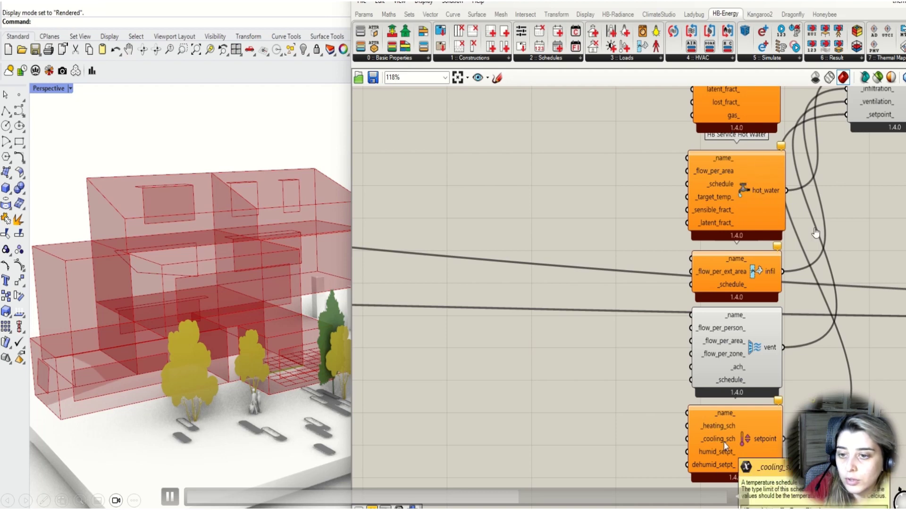
scroll(715, 400, "down", 4)
scroll(716, 400, "down", 2)
scroll(724, 420, "up", 6)
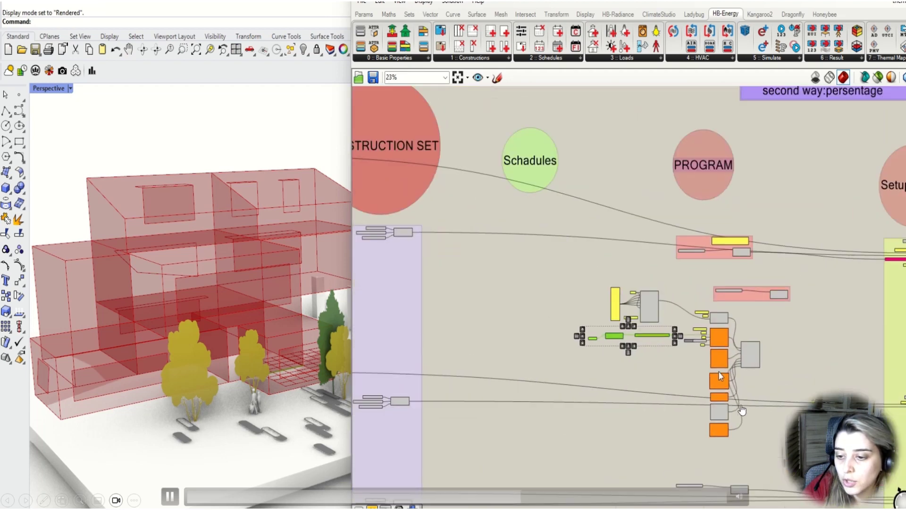
scroll(700, 446, "down", 3)
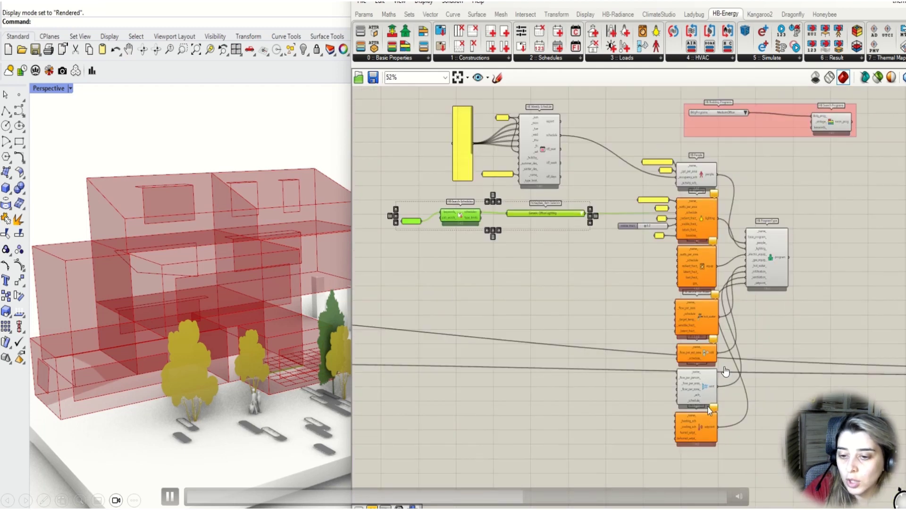
scroll(696, 177, "up", 4)
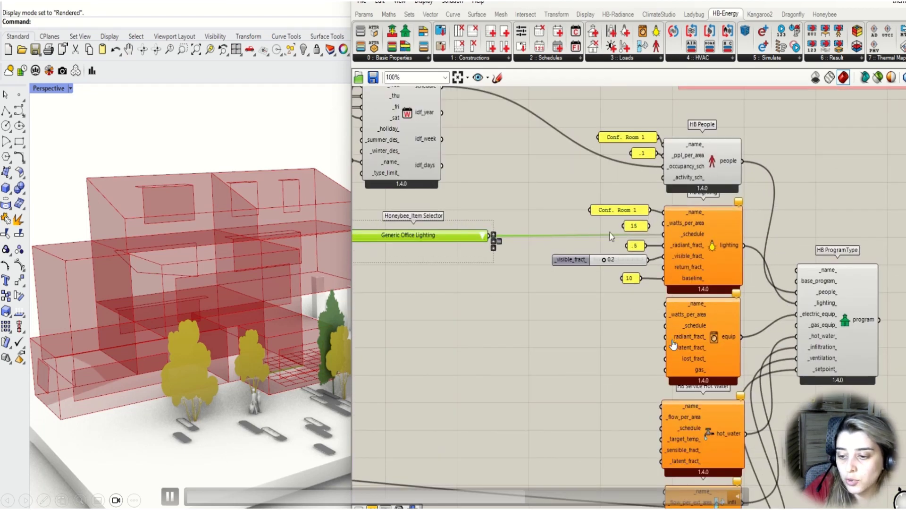
Copy HB Lighting's Conf. Room 1 panel beside the equipment component and connect it to the _name_ and _watts_per_area inputs.
left_click(598, 213)
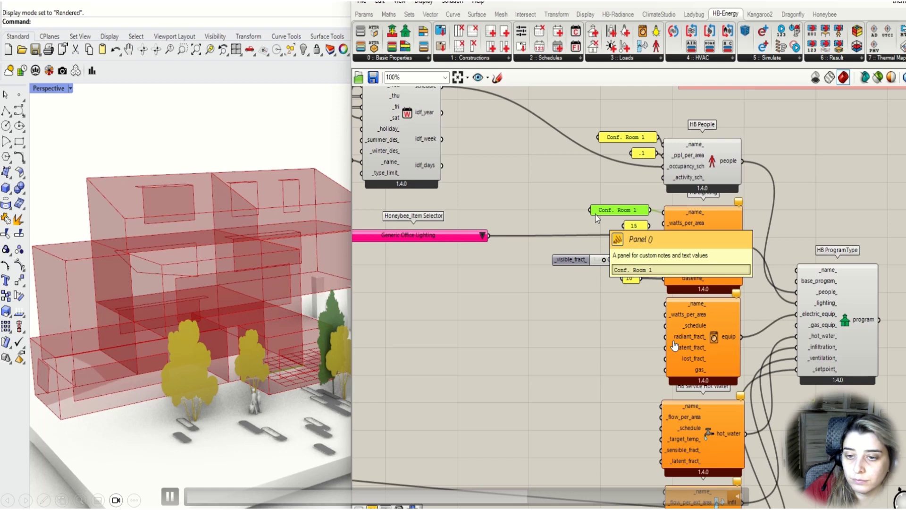
left_click_drag(597, 218, 667, 311, "alt")
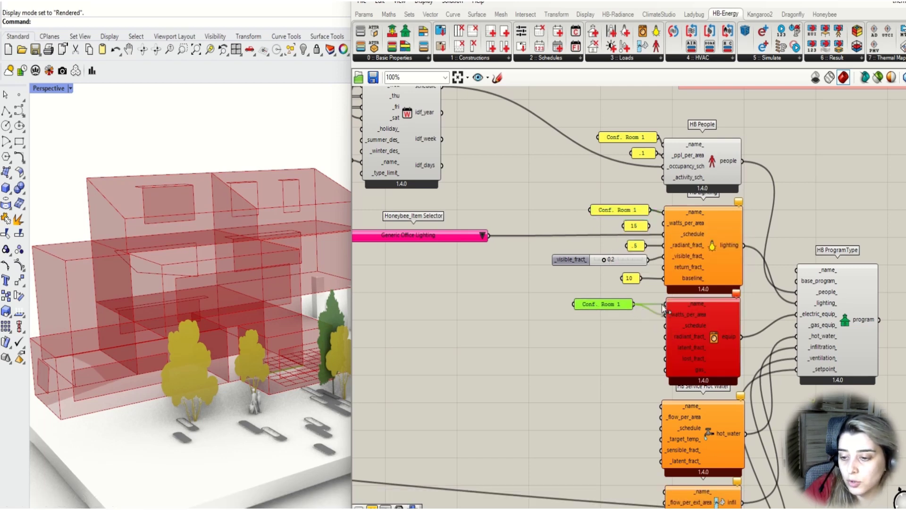
double_click(639, 321)
left_click(641, 353)
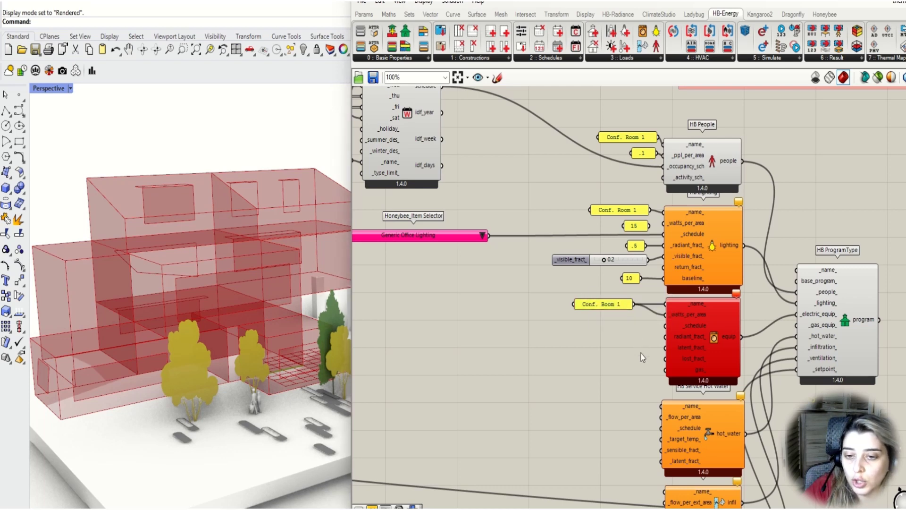
Add a panel containing 15 beside the equipment component and connect it to _watts_per_area, replacing the Conf. Room 1 connection.
double_click(635, 339)
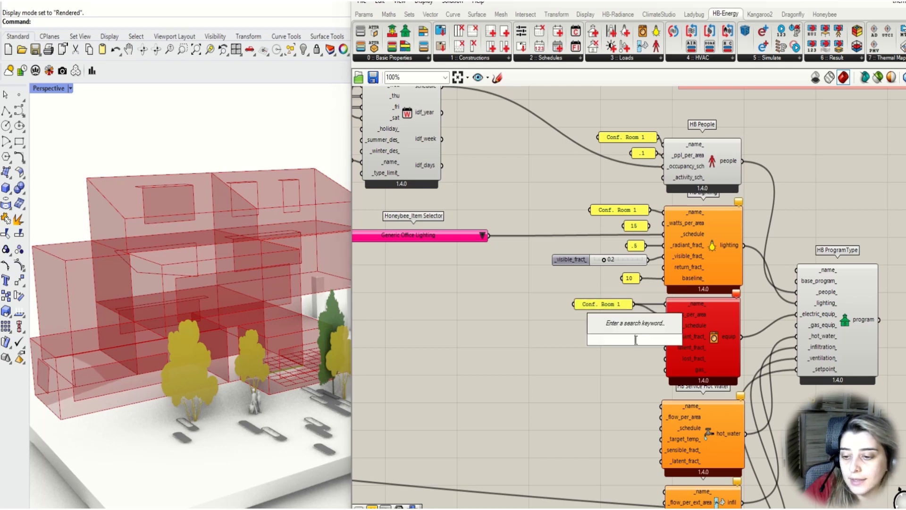
type("15")
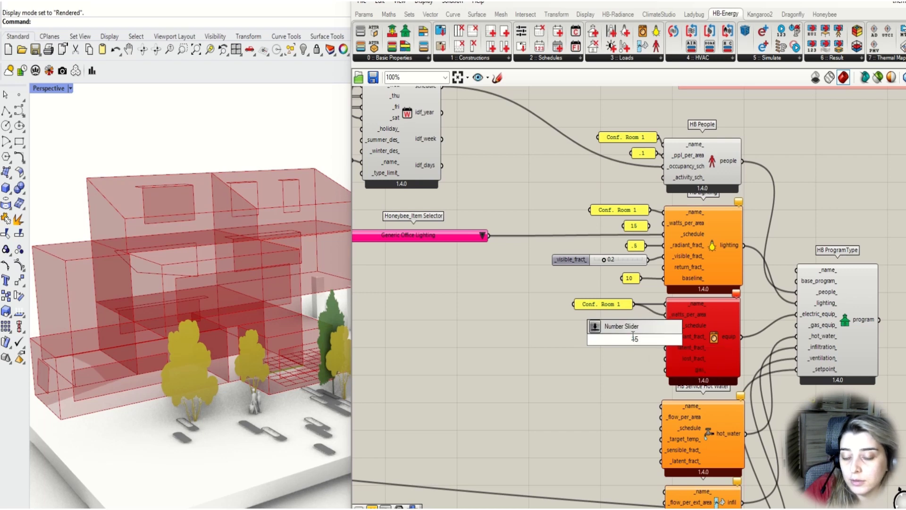
key("Return")
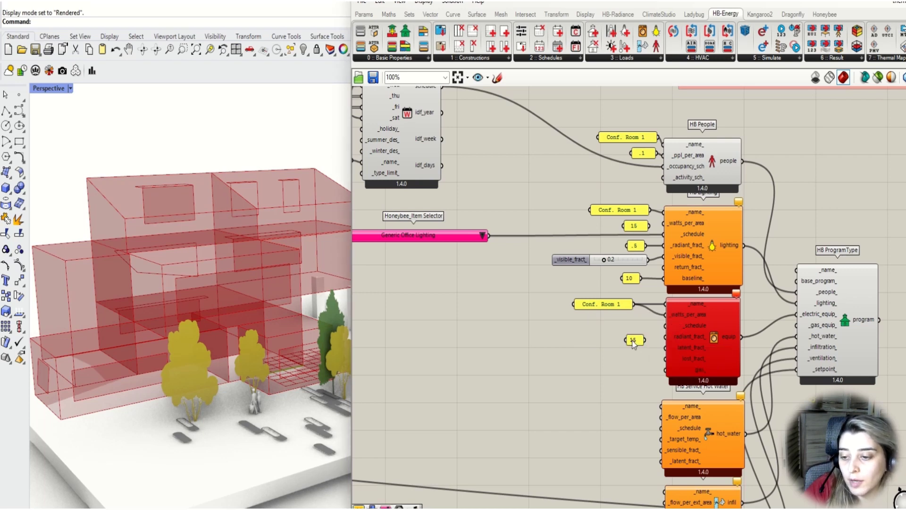
left_click_drag(643, 339, 620, 314)
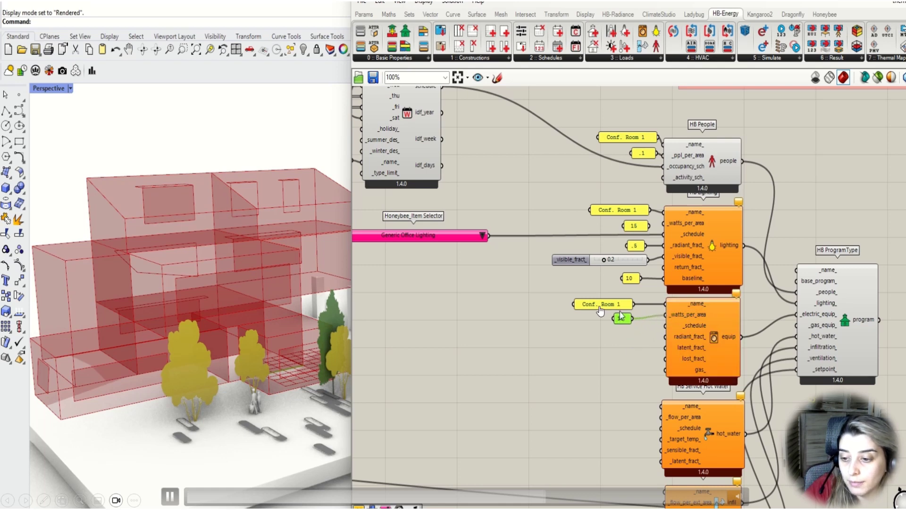
Find the existing schedule group and copy its equipment and infiltration schedule search chains with their keyword panels and item selectors.
scroll(652, 286, "down", 10)
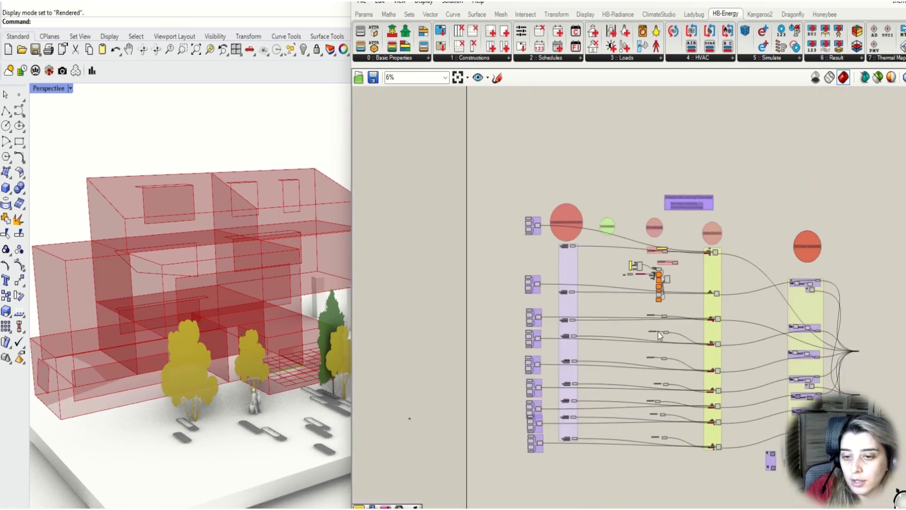
right_click_drag(658, 332, 660, 210)
right_click_drag(653, 375, 676, 171)
right_click_drag(641, 463, 673, 243)
right_click_drag(674, 415, 672, 243)
scroll(570, 262, "up", 10)
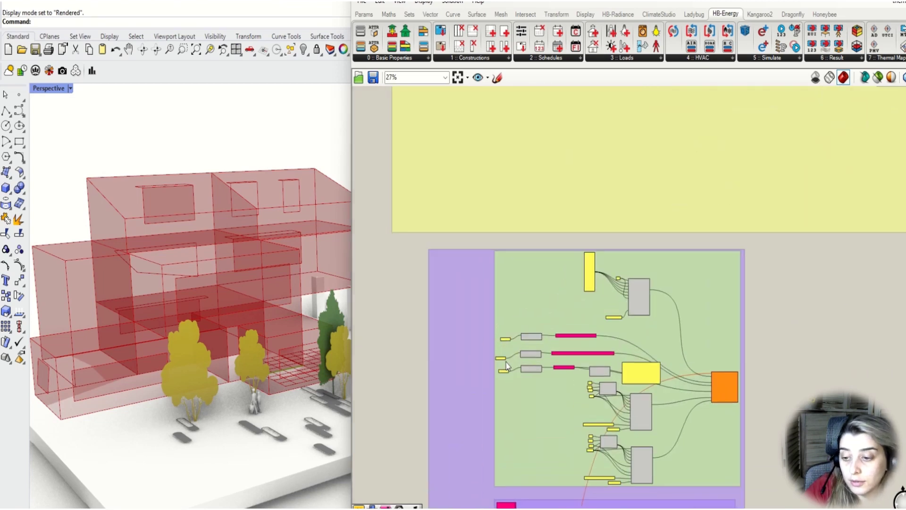
scroll(653, 380, "up", 3)
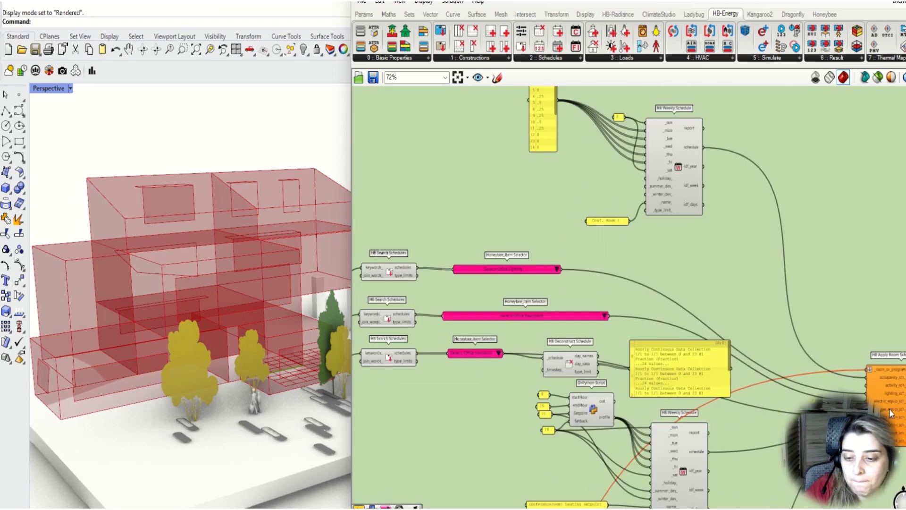
scroll(893, 406, "down", 2)
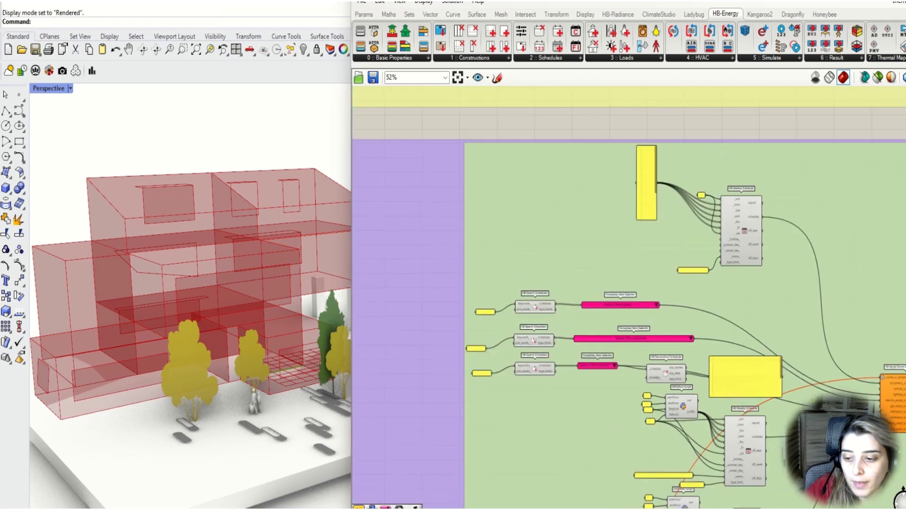
scroll(448, 367, "up", 3)
scroll(611, 366, "down", 1)
scroll(612, 371, "down", 2)
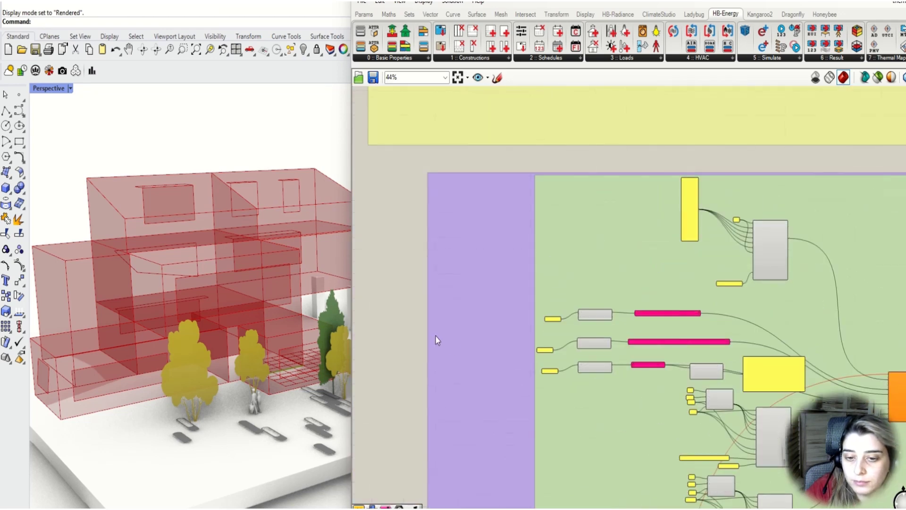
left_click_drag(395, 324, 727, 380)
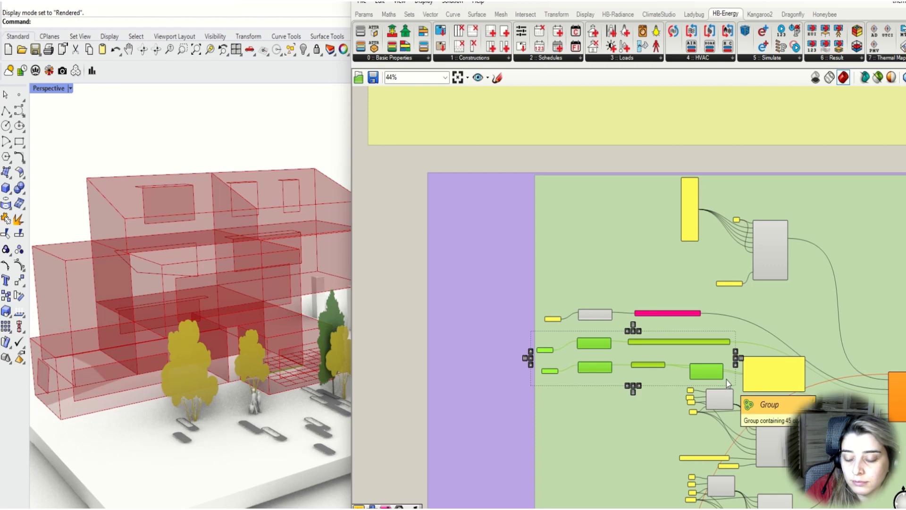
left_click_drag(644, 369, 730, 154, "alt")
Bring the copied equipment and infiltration schedule chains over to the load stack, below the lighting schedule chain.
scroll(638, 426, "down", 9)
right_click_drag(745, 149, 641, 434)
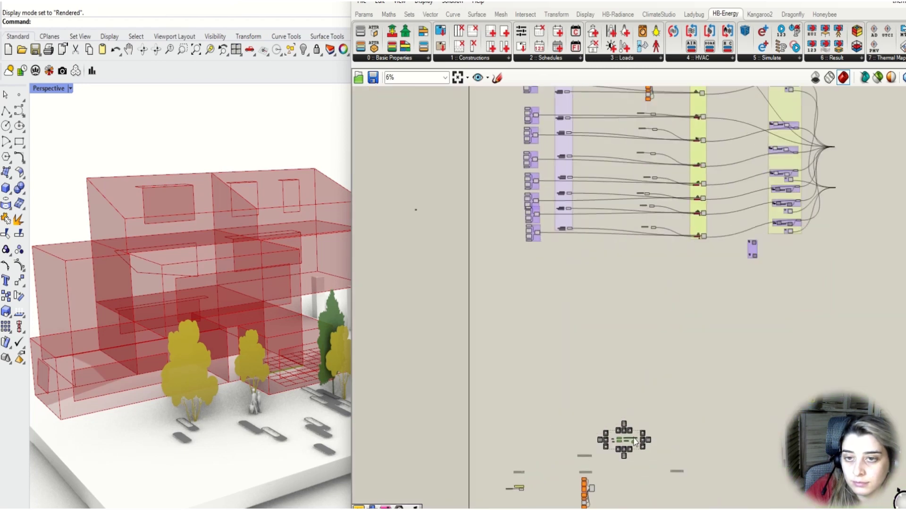
scroll(623, 441, "up", 2)
left_click_drag(613, 442, 621, 138)
right_click_drag(620, 139, 531, 481)
scroll(531, 481, "up", 3)
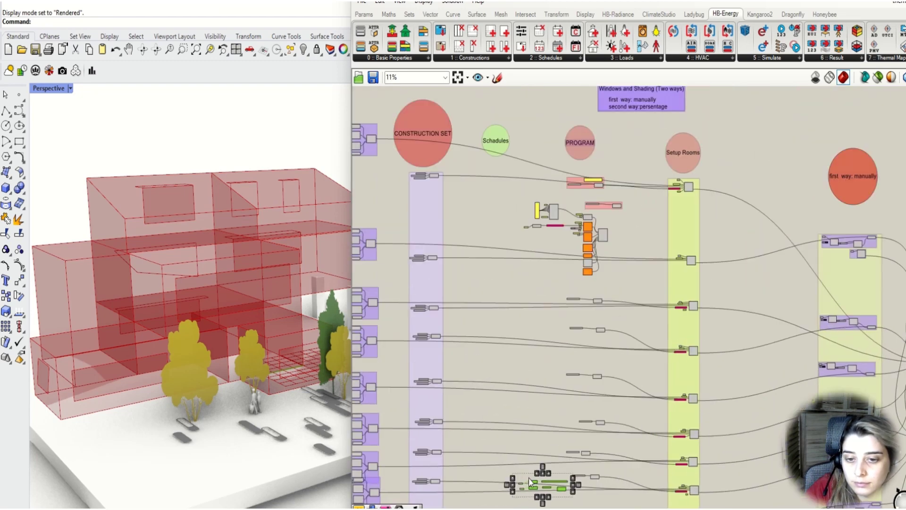
left_click_drag(537, 481, 540, 159)
scroll(579, 133, "up", 7)
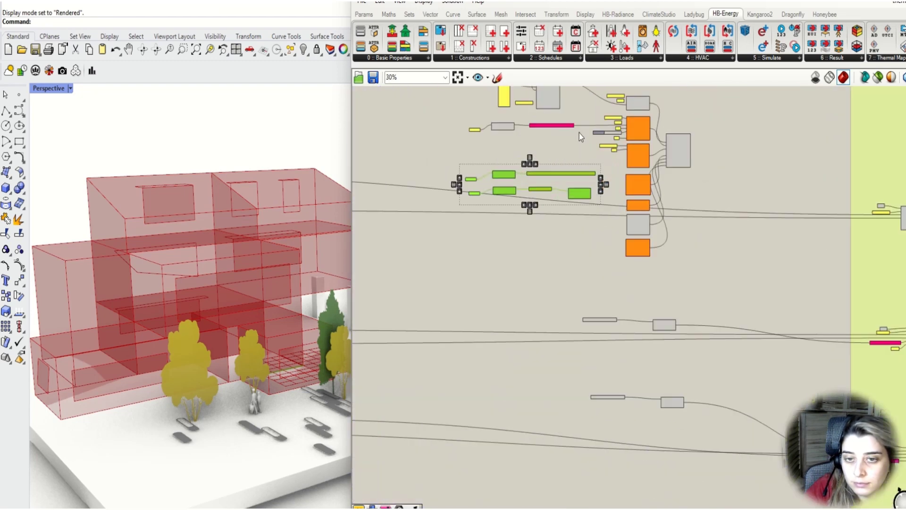
Delete the copied HB Deconstruct Schedule component and place the remaining schedule chains lower, beside the hot water and infiltration components.
left_click_drag(645, 251, 593, 286)
key("Delete")
right_click_drag(615, 222, 619, 270)
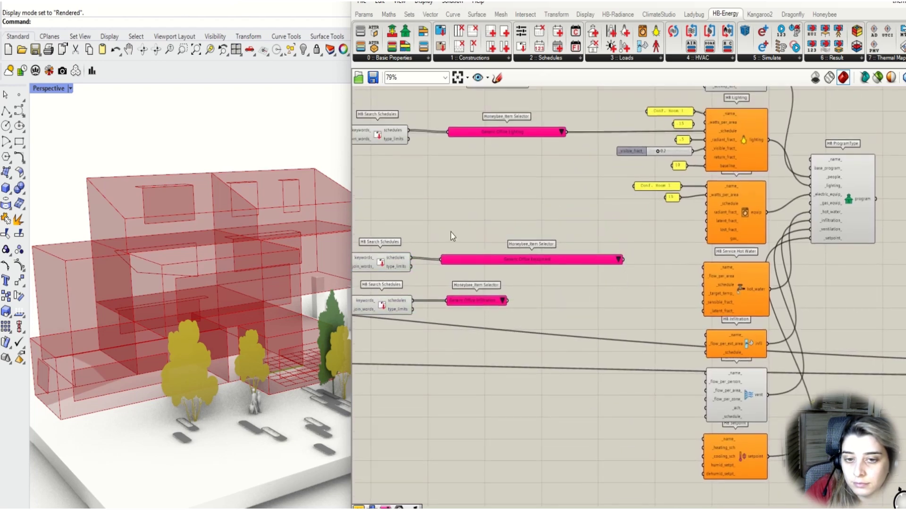
Move the Generic Office Equipment schedule chain up beside the equipment component and connect its selector to the _schedule input.
right_click_drag(439, 252, 550, 254)
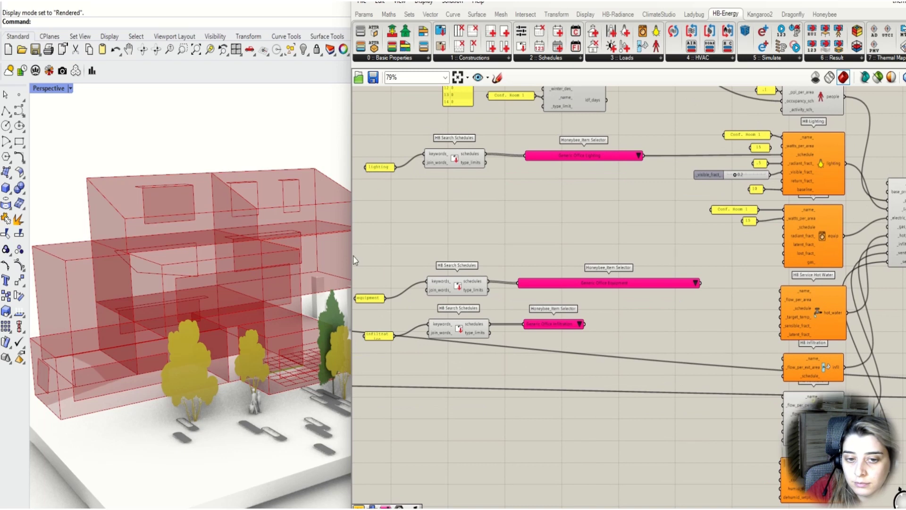
left_click_drag(356, 260, 708, 312)
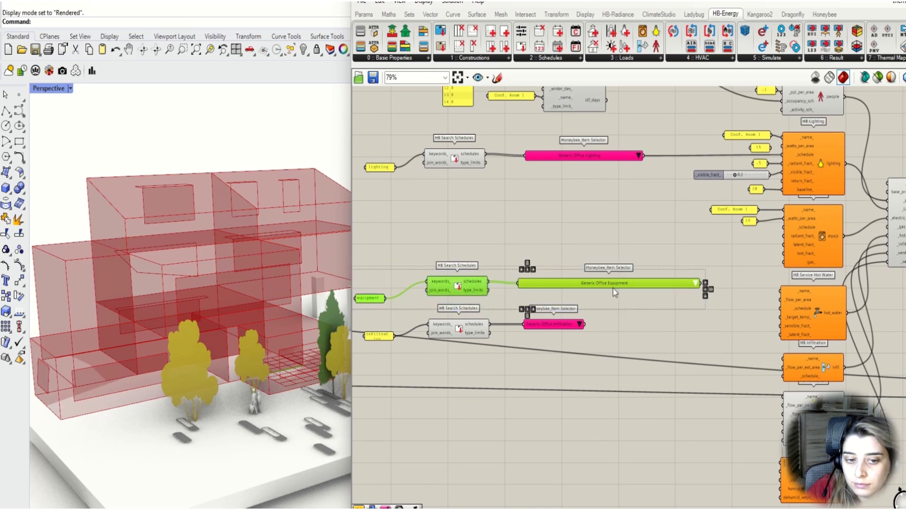
left_click_drag(613, 288, 586, 216)
left_click_drag(674, 212, 783, 233)
left_click(748, 262)
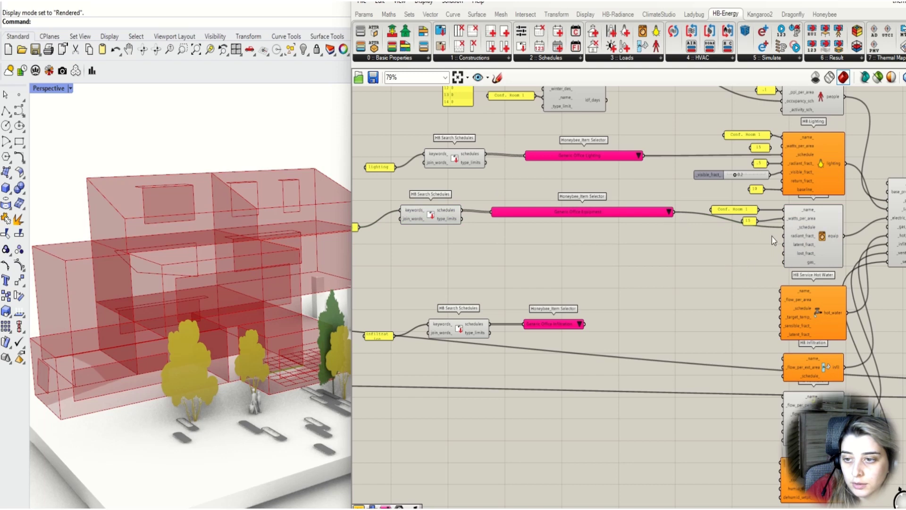
Examine the equipment component's radiant, latent and lost fraction inputs and the HB Service Hot Water component's hot_water output.
scroll(815, 235, "up", 3)
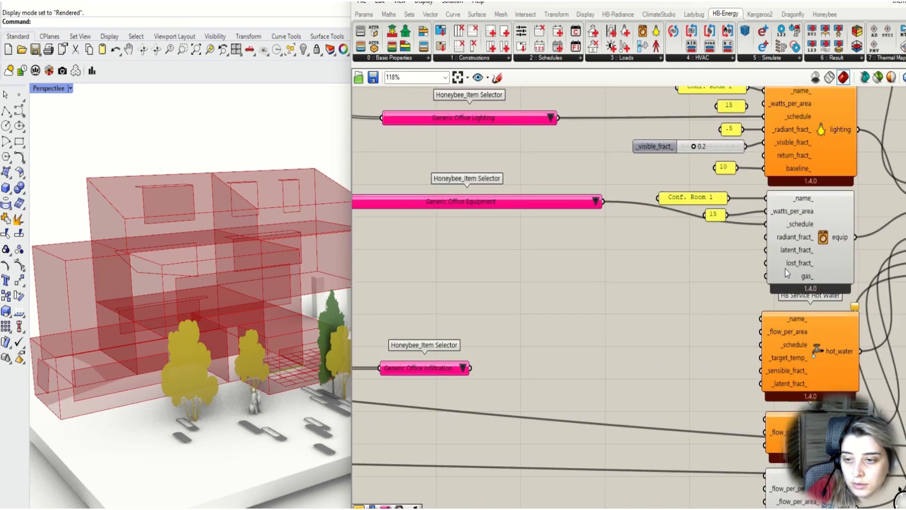
mouse_move(794, 268)
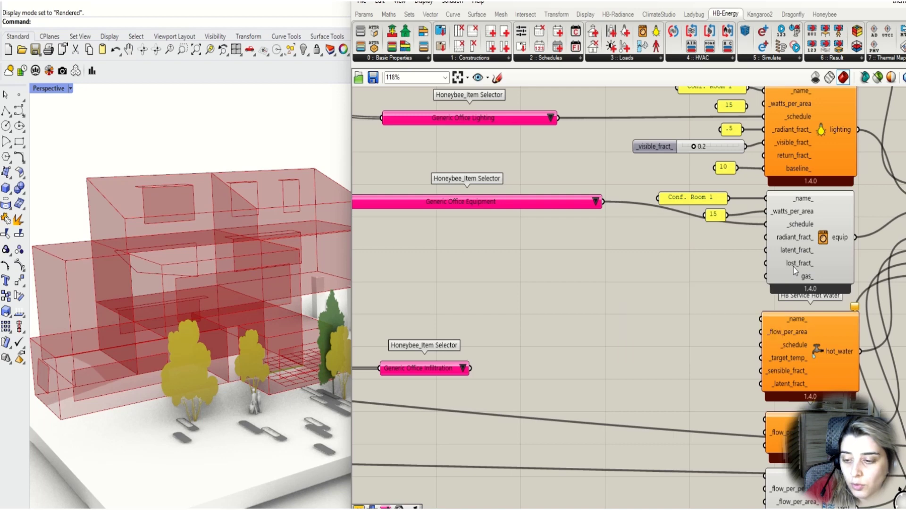
mouse_move(795, 253)
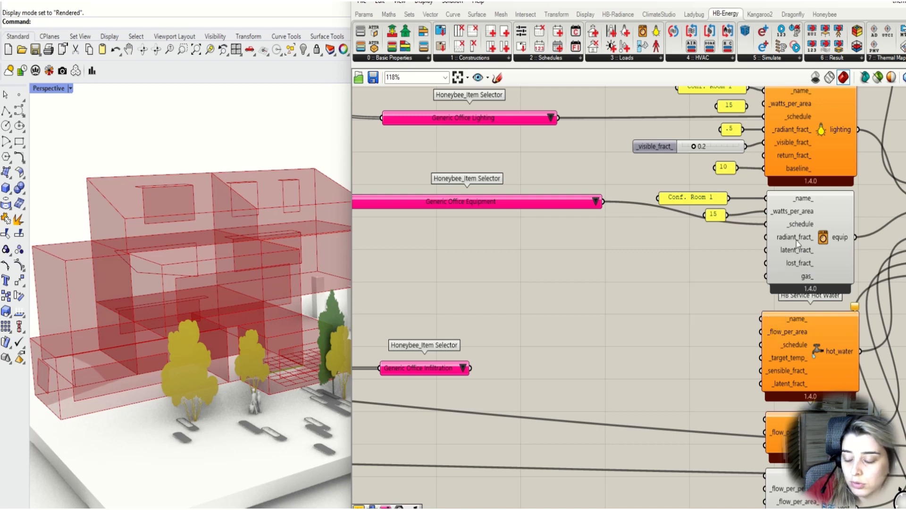
scroll(759, 277, "down", 3)
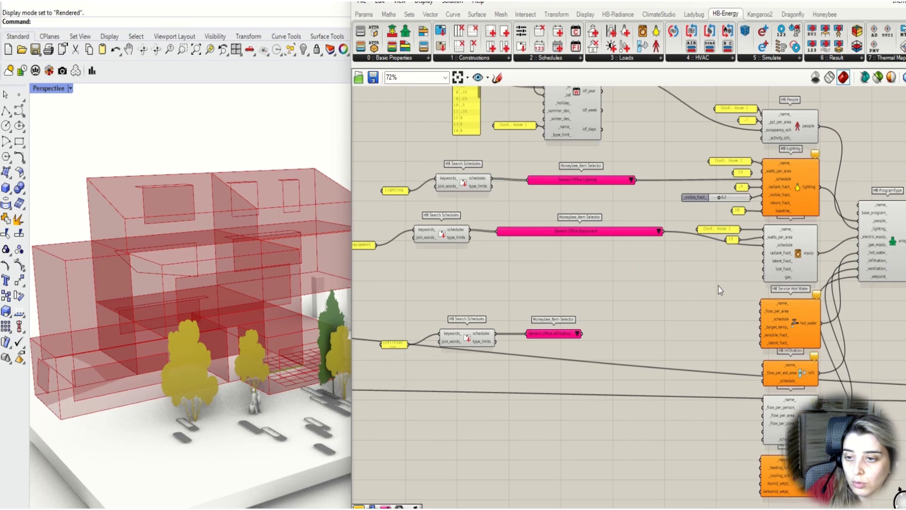
scroll(812, 327, "up", 1)
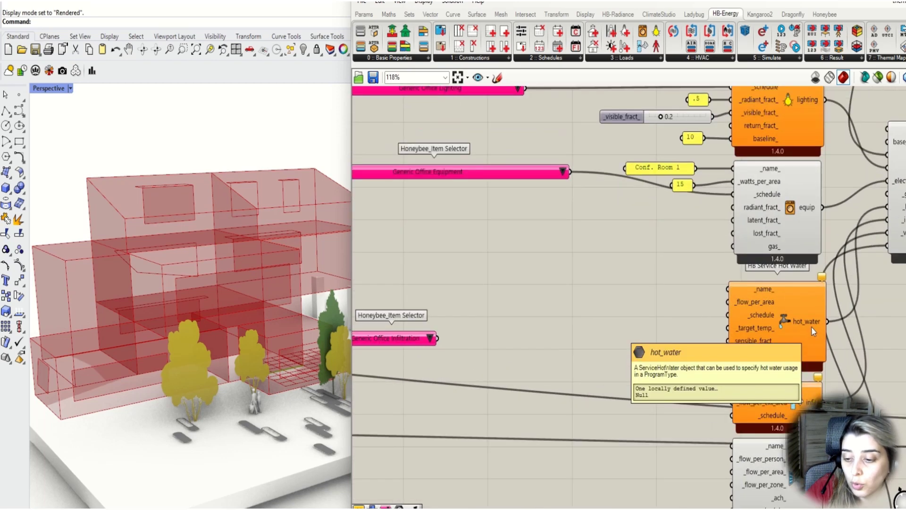
scroll(812, 326, "down", 2)
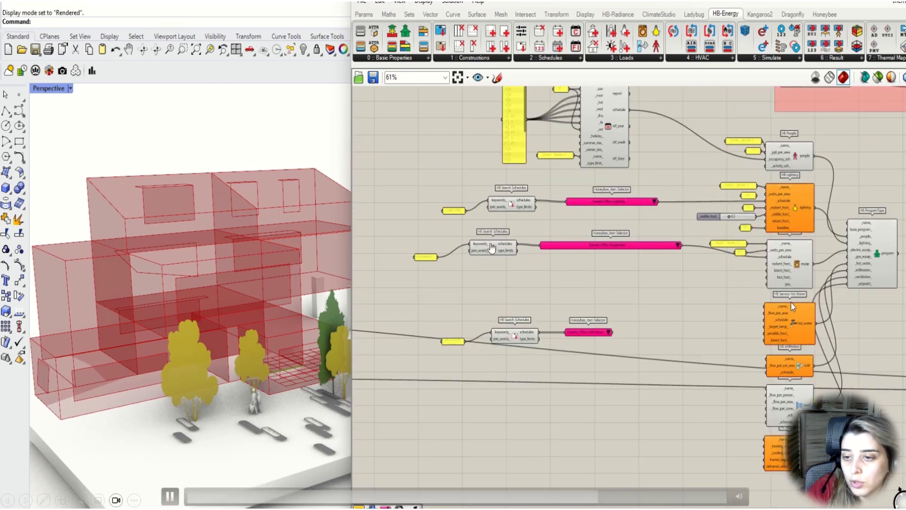
Try deleting the HB Service Hot Water component, and undo the deletion.
left_click(792, 323)
key("Delete")
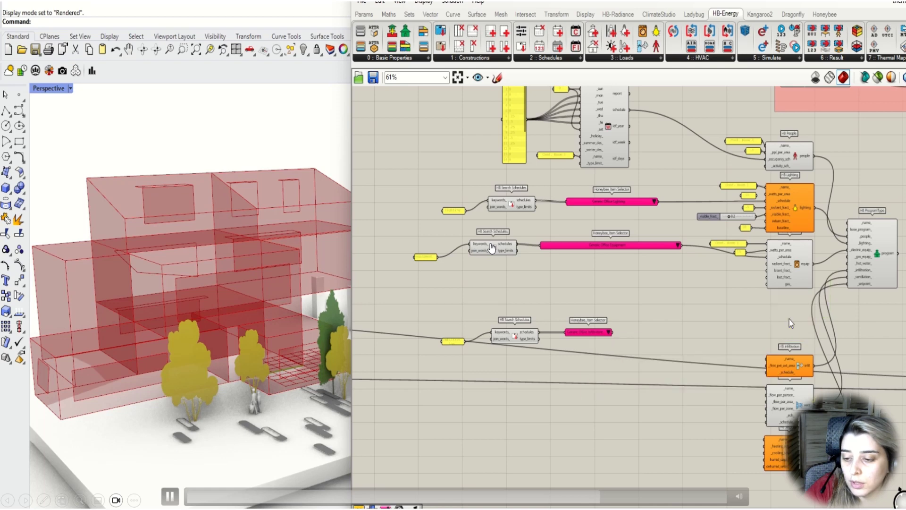
key("ctrl+z")
Disconnect the hot_water output of HB Service Hot Water from HB ProgramType's _hot_water_ input.
scroll(791, 325, "up", 4)
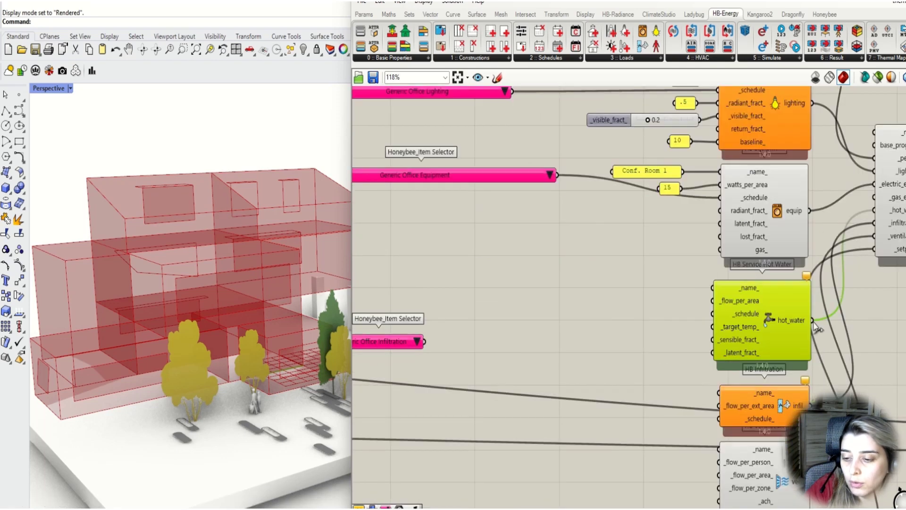
right_click(793, 326)
mouse_move(816, 356)
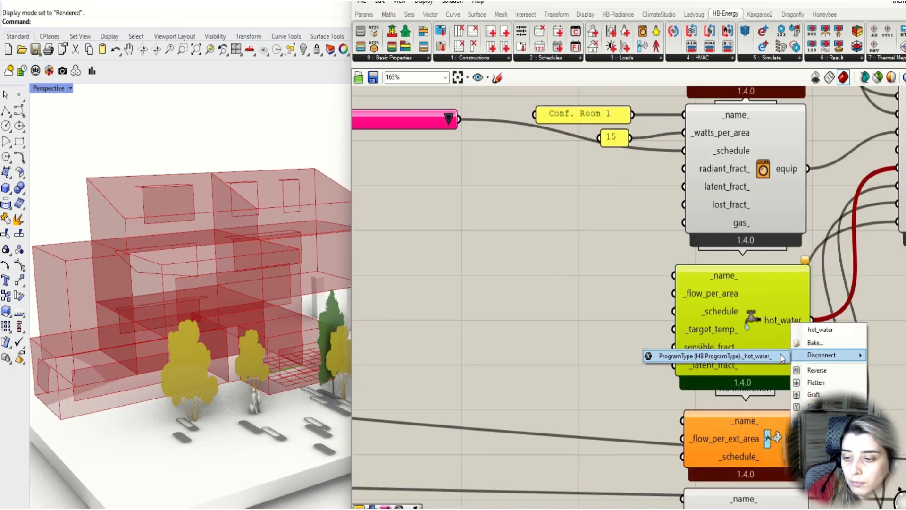
left_click(737, 356)
scroll(724, 299, "down", 3)
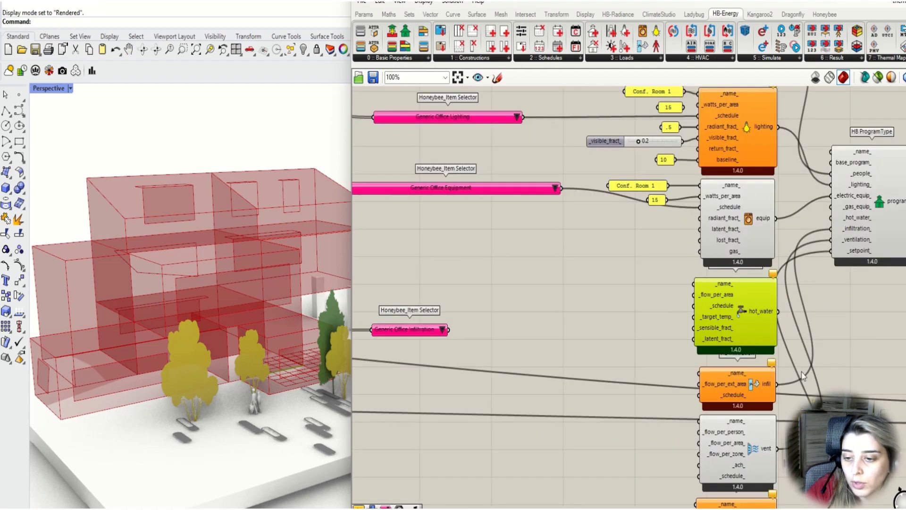
Connect the Generic Office Infiltration selector to the _schedule input of HB Infiltration.
scroll(767, 381, "down", 2)
scroll(623, 352, "up", 4)
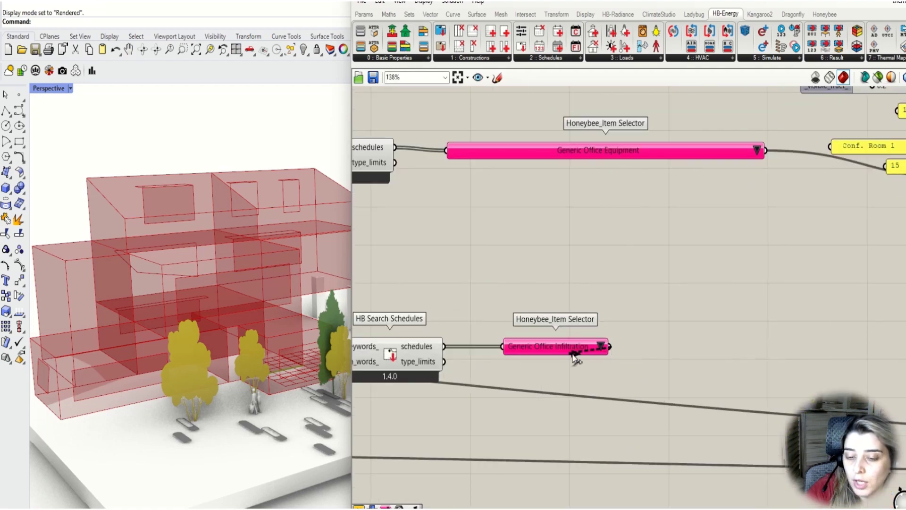
scroll(576, 355, "down", 2)
left_click_drag(596, 349, 800, 407)
scroll(798, 404, "up", 3)
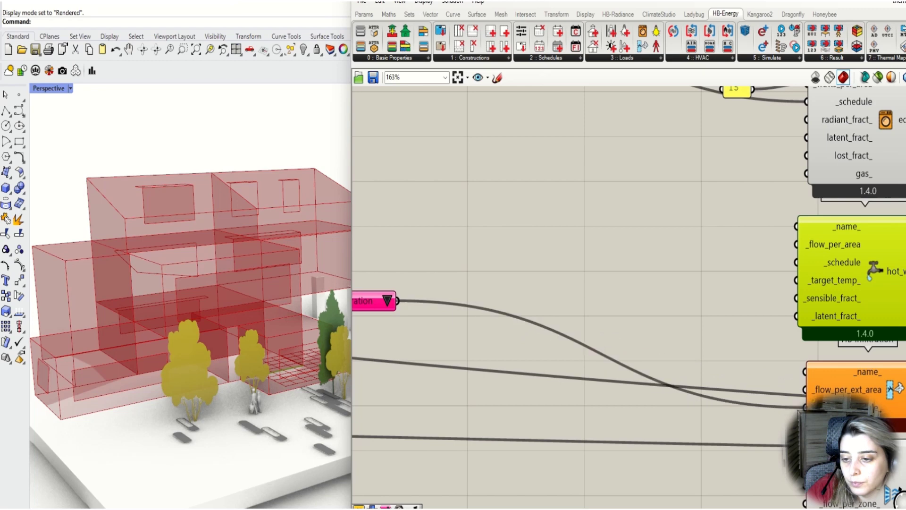
Shift the HB Infiltration component slightly up, check its _flow_per_ext_area guidance, and add a panel containing 0.0001 beside its inputs.
left_click_drag(855, 389, 852, 377)
mouse_move(852, 380)
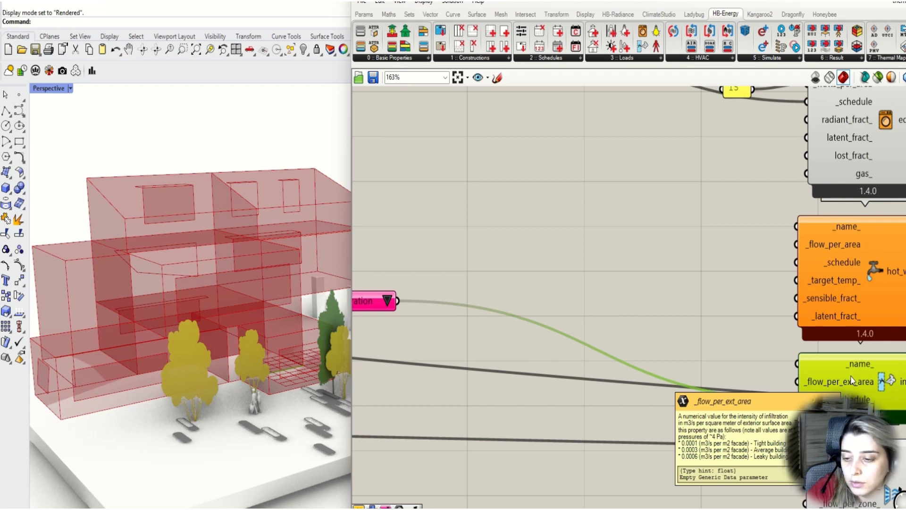
double_click(758, 364)
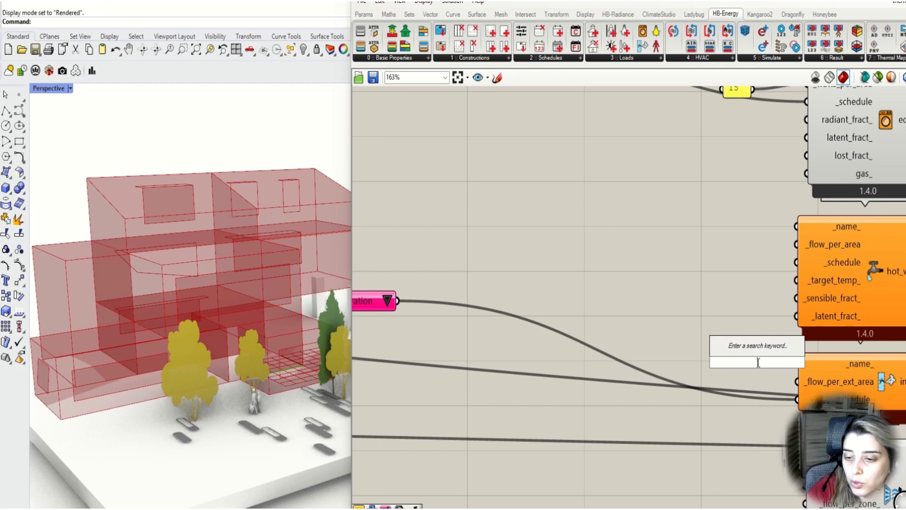
type("\"0")
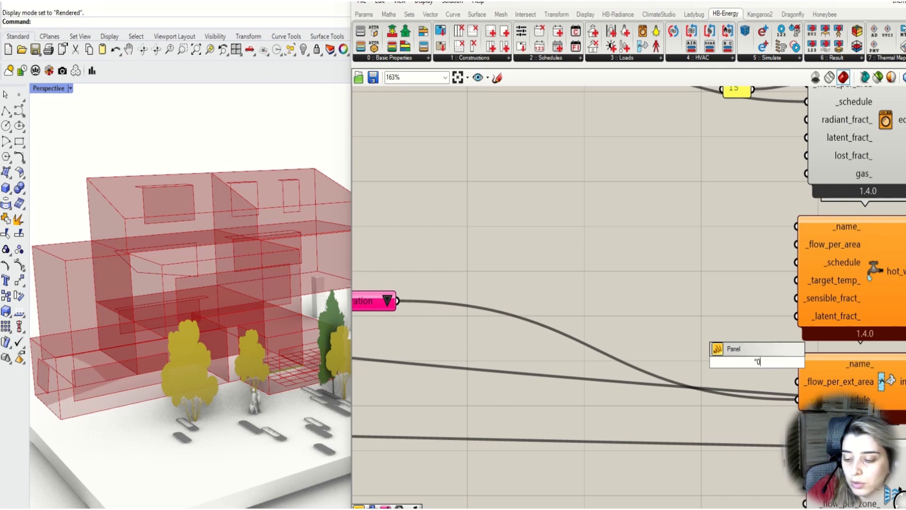
type("\"0.00")
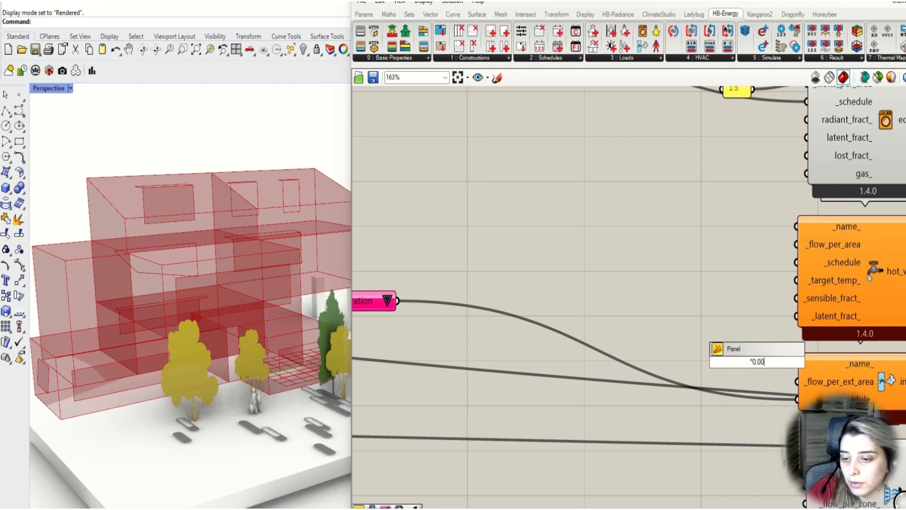
type("000")
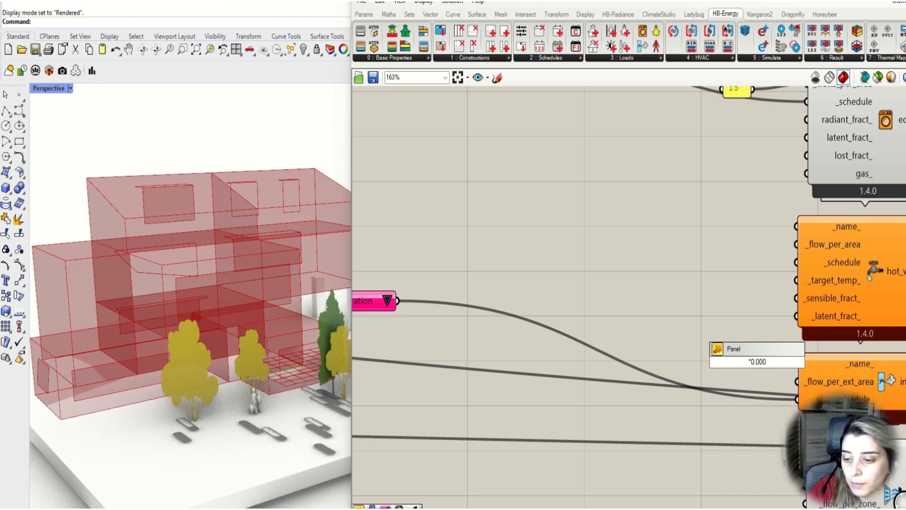
type("1")
left_click(761, 398)
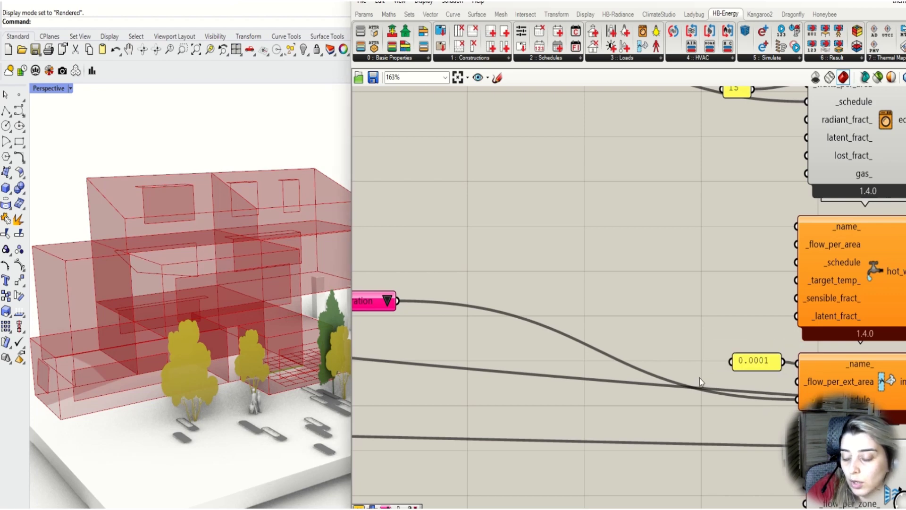
Disconnect the Generic Office Infiltration selector from HB Infiltration's _schedule_ input.
scroll(761, 397, "down", 3)
scroll(765, 392, "up", 2)
left_click(775, 383)
mouse_move(775, 384)
left_mouse_down()
mouse_move(781, 371)
mouse_move(780, 390)
left_mouse_up()
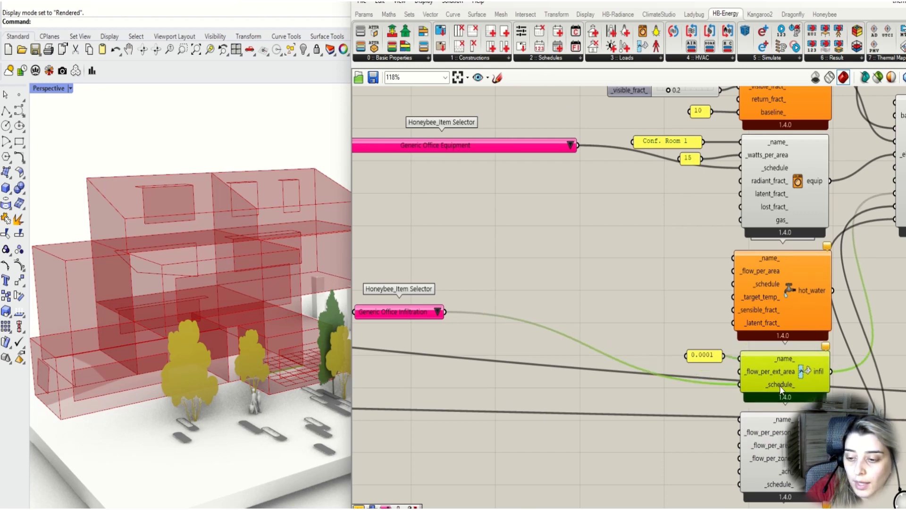
mouse_move(778, 386)
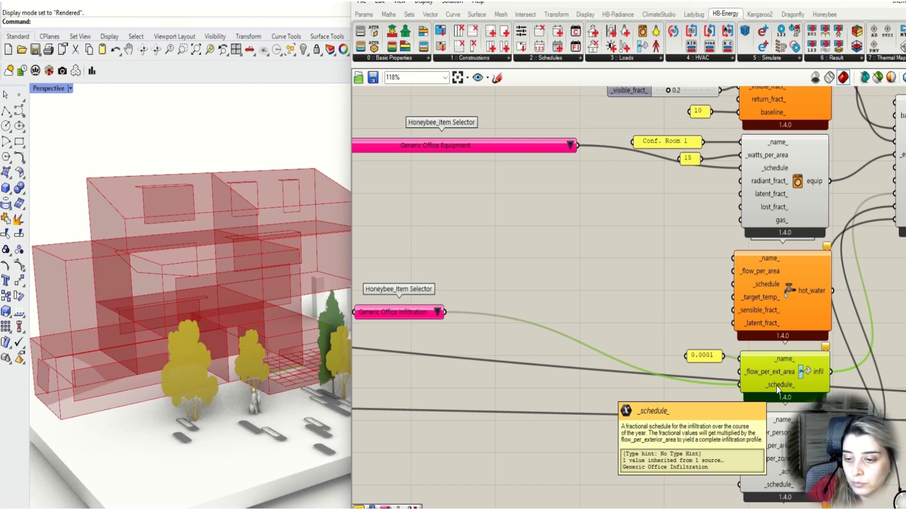
right_click(775, 386)
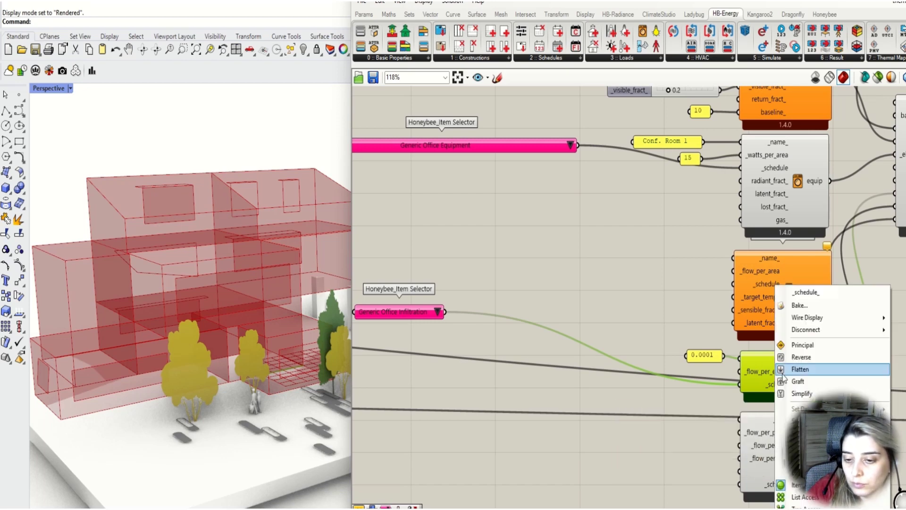
left_click(754, 334)
left_click(867, 385)
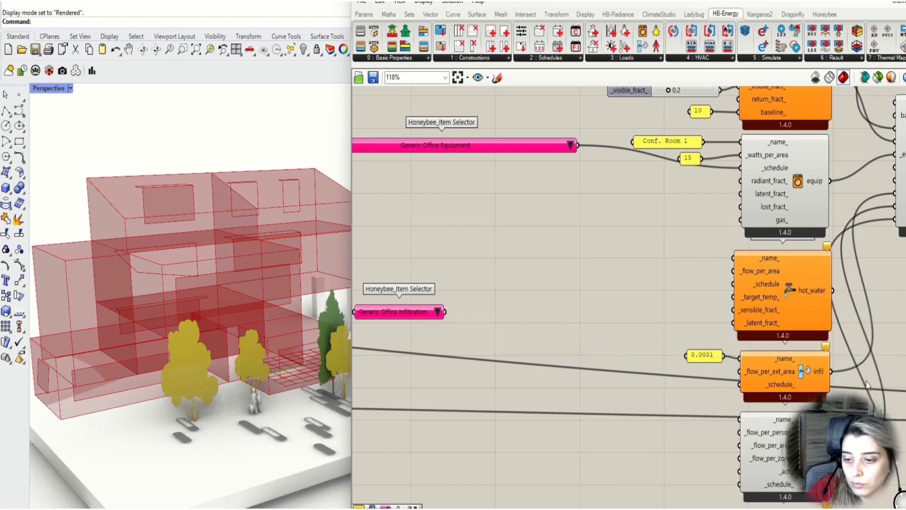
Check HB Infiltration's warning, connect the 0.0001 panel to _flow_per_ext_area and remove its connection to _name_.
mouse_move(763, 390)
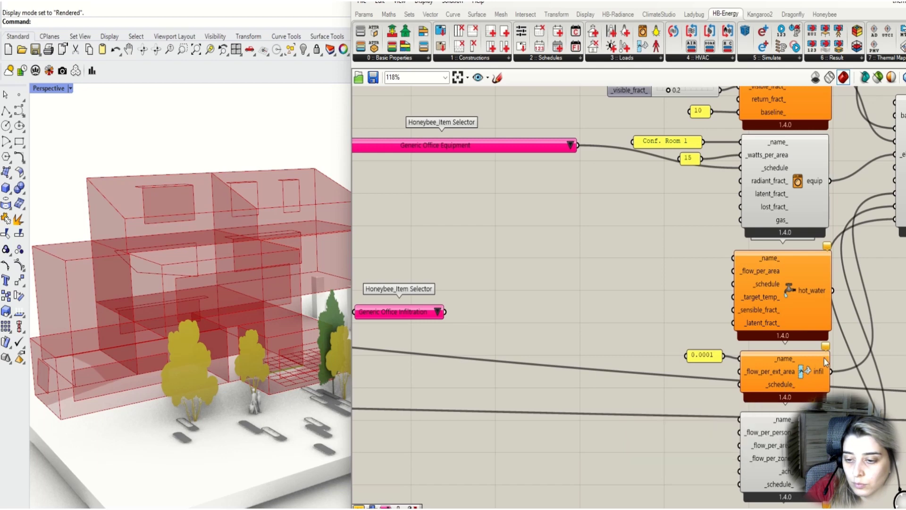
mouse_move(825, 351)
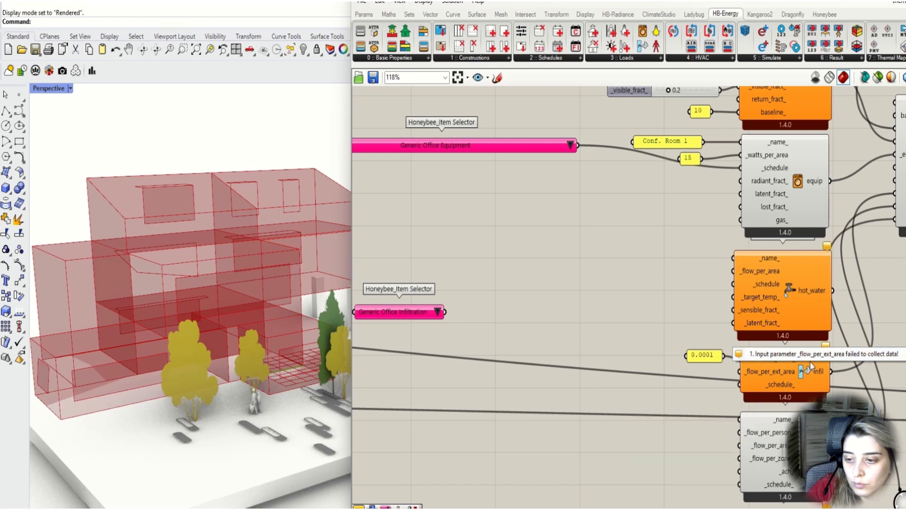
left_click(769, 382)
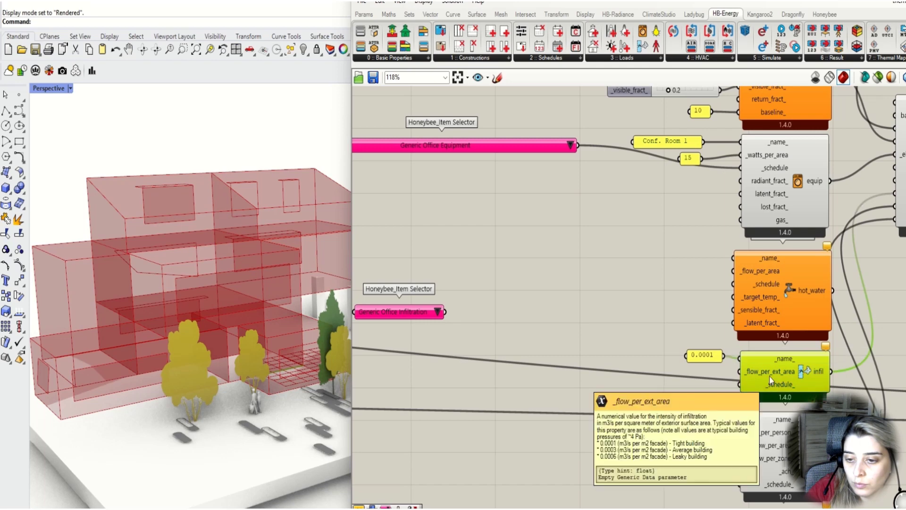
left_click_drag(723, 361, 738, 371)
right_click(742, 371)
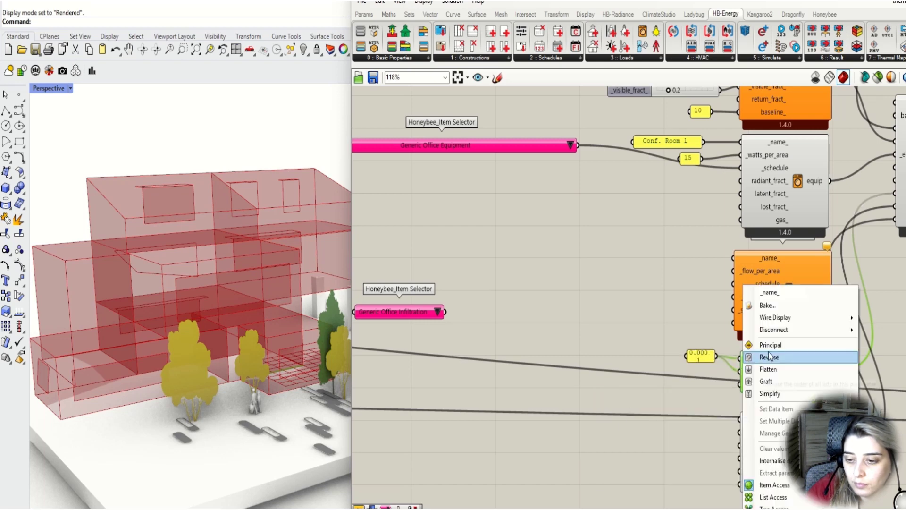
mouse_move(821, 330)
key("Escape")
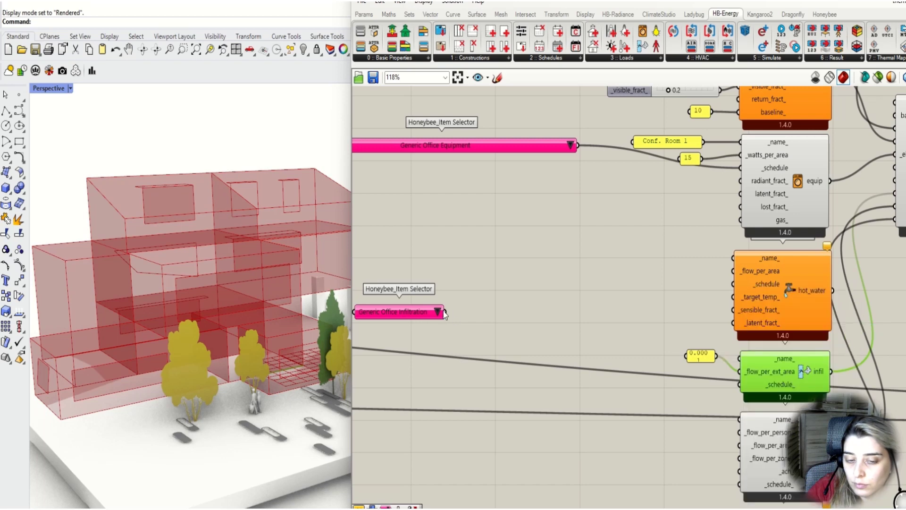
Reconnect the Generic Office Infiltration selector to HB Infiltration's _schedule_ input and shift the 0.0001 panel slightly away from the component.
left_click_drag(446, 312, 741, 385)
left_click(715, 398)
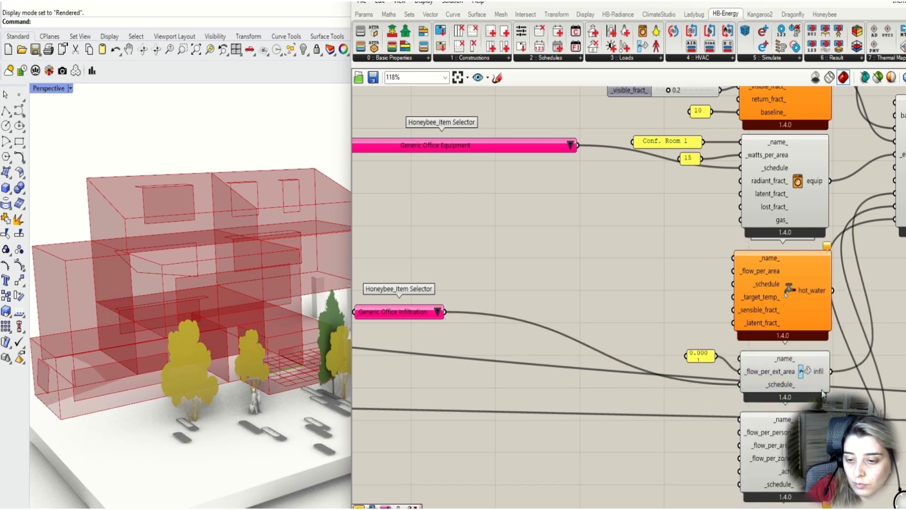
scroll(715, 396, "up", 3)
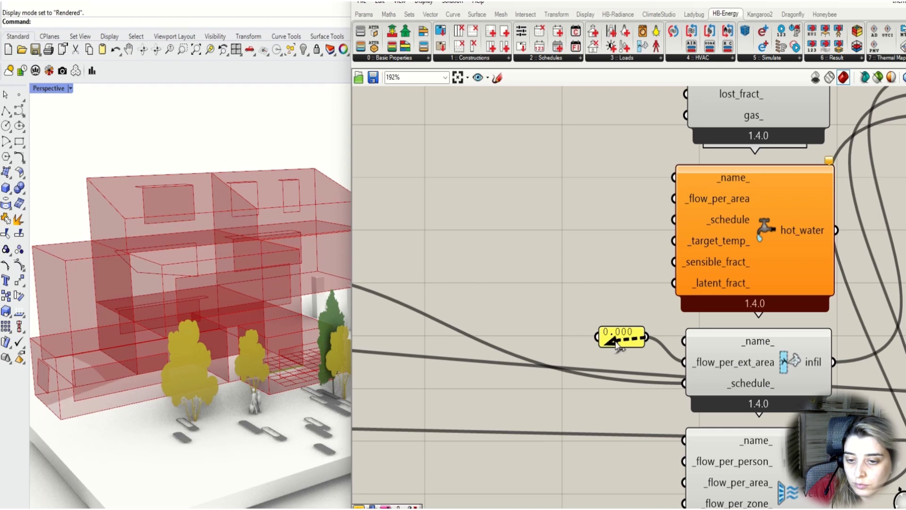
left_click_drag(612, 340, 582, 347)
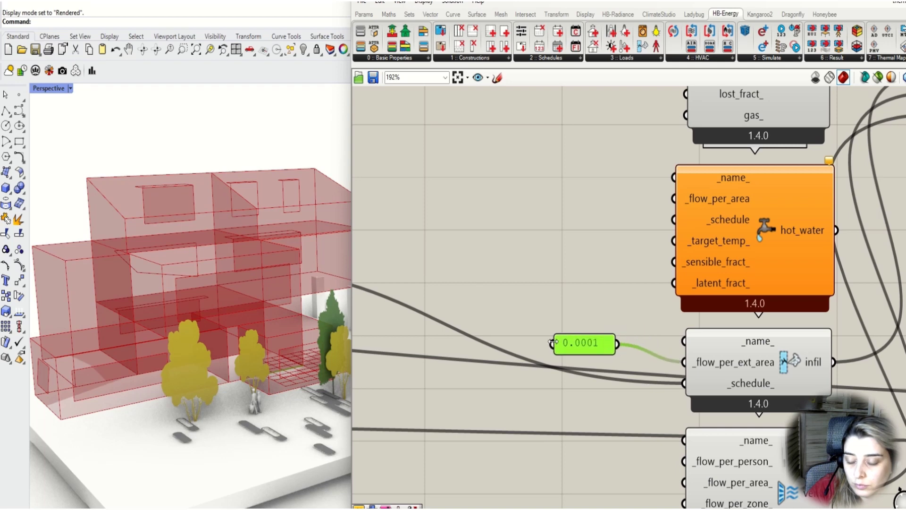
Connect the equipment's Conf. Room 1 name panel to the _name_ inputs of the infiltration and ventilation components.
scroll(614, 157, "down", 3)
left_click(607, 226)
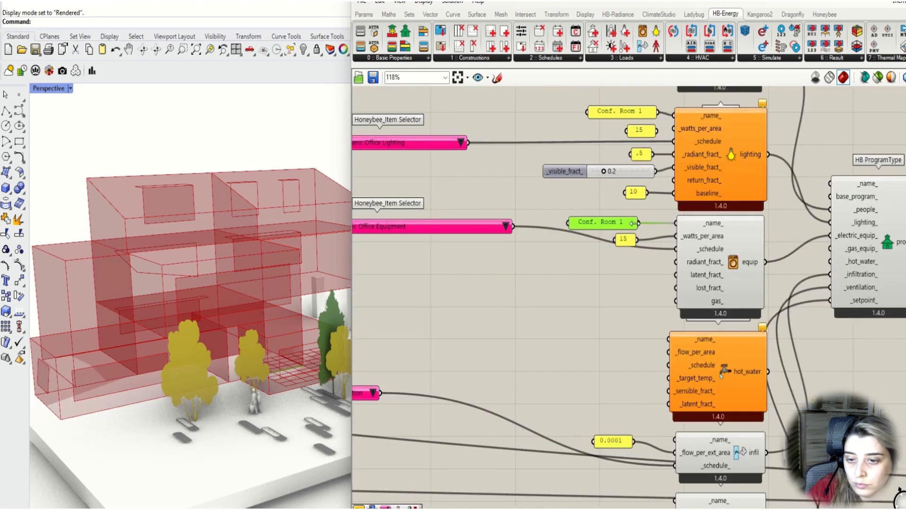
left_click_drag(638, 222, 675, 439)
scroll(619, 287, "down", 2)
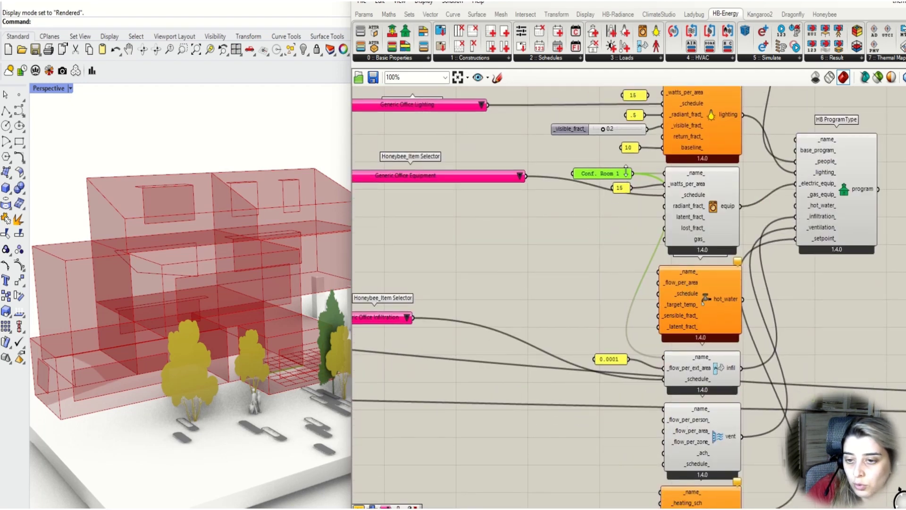
left_click_drag(632, 173, 663, 408)
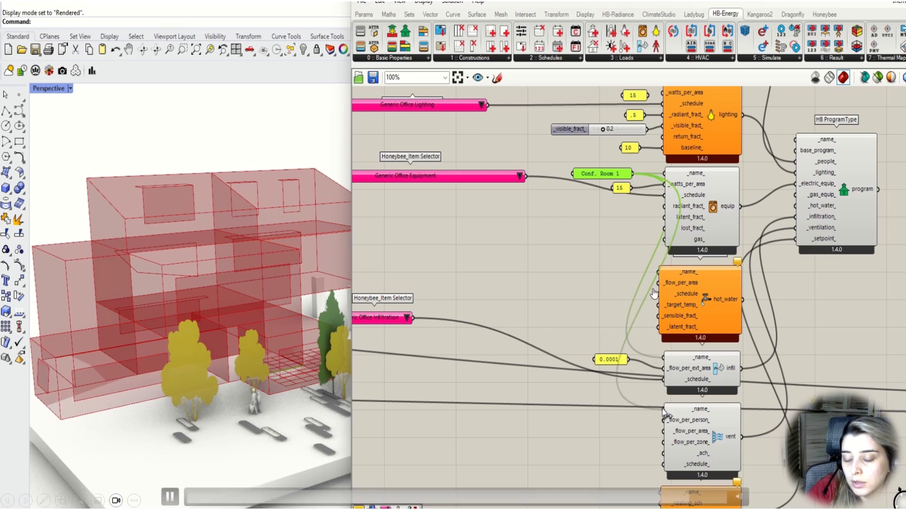
left_click(641, 443)
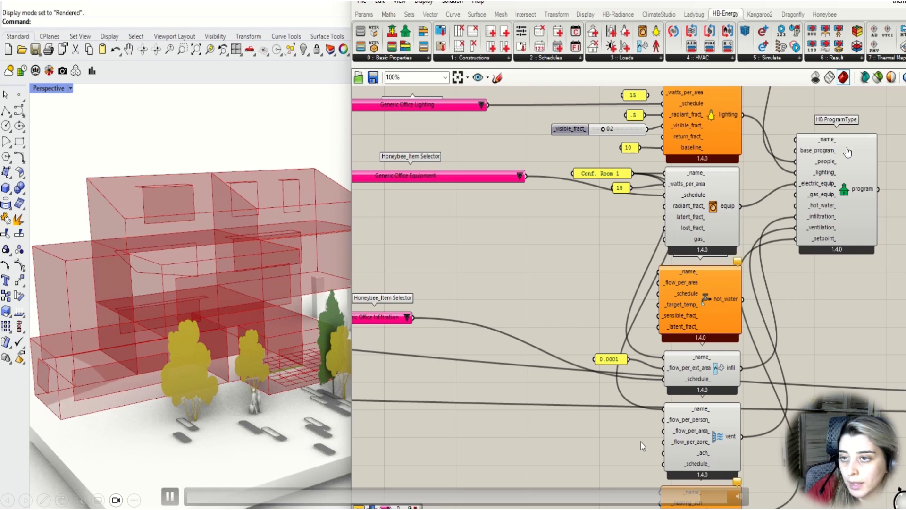
Add a panel containing 0 and connect it to the ventilation component's _flow_per_person_, _flow_per_area_ and _flow_per_zone_ inputs.
double_click(644, 436)
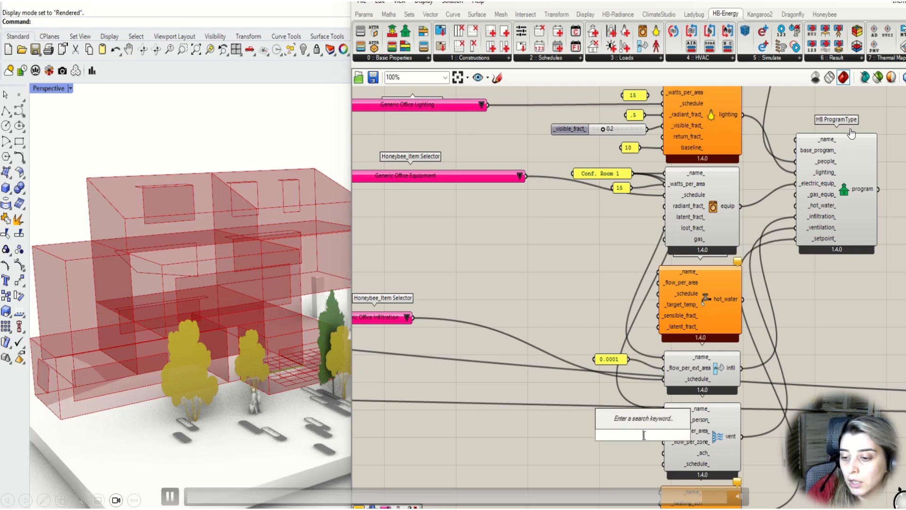
type("\"0")
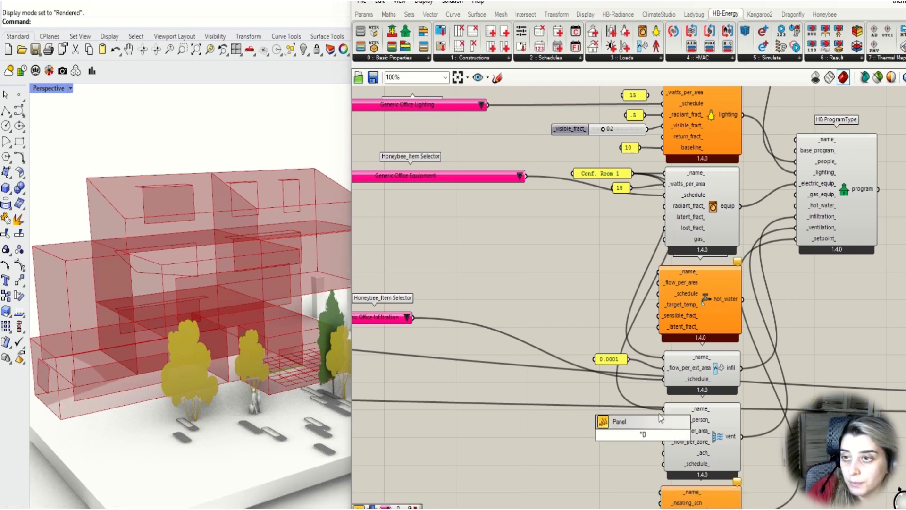
key("Return")
mouse_move(652, 436)
left_mouse_down()
mouse_move(663, 419)
mouse_move(663, 442)
left_mouse_up()
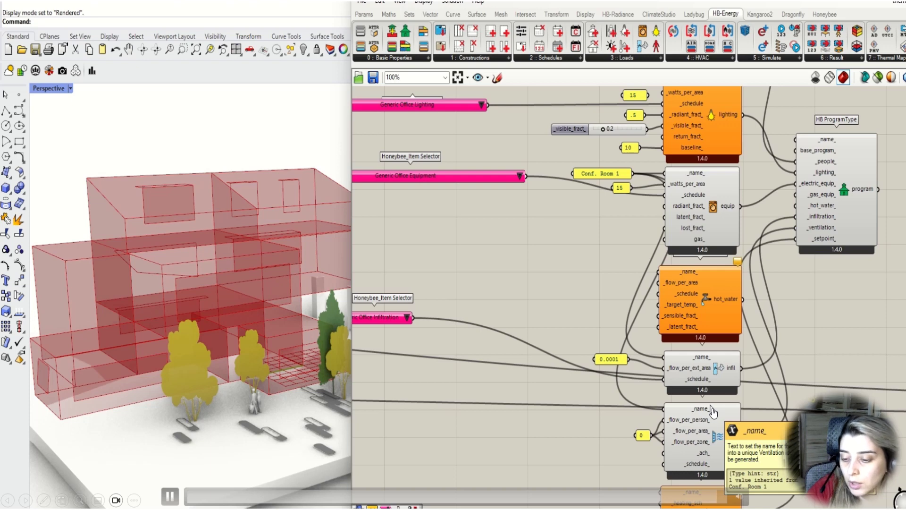
scroll(690, 304, "down", 2)
scroll(707, 465, "up", 2)
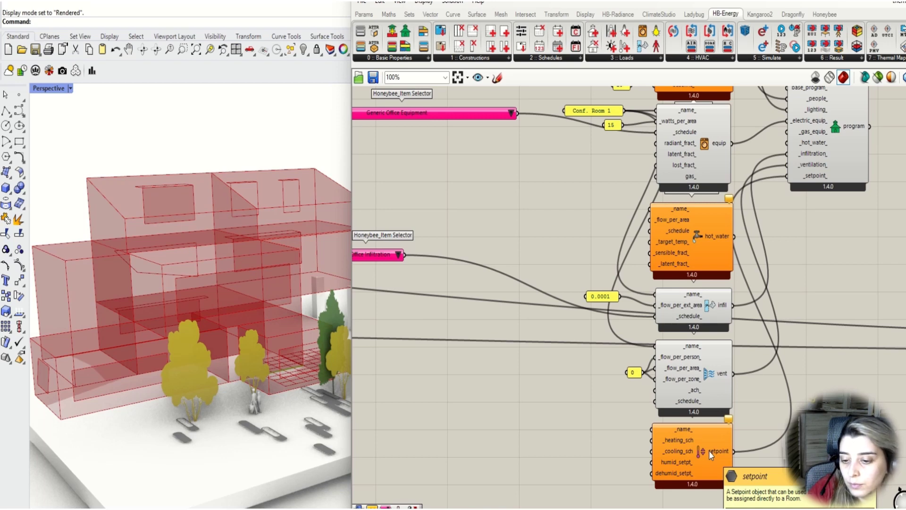
mouse_move(417, 10)
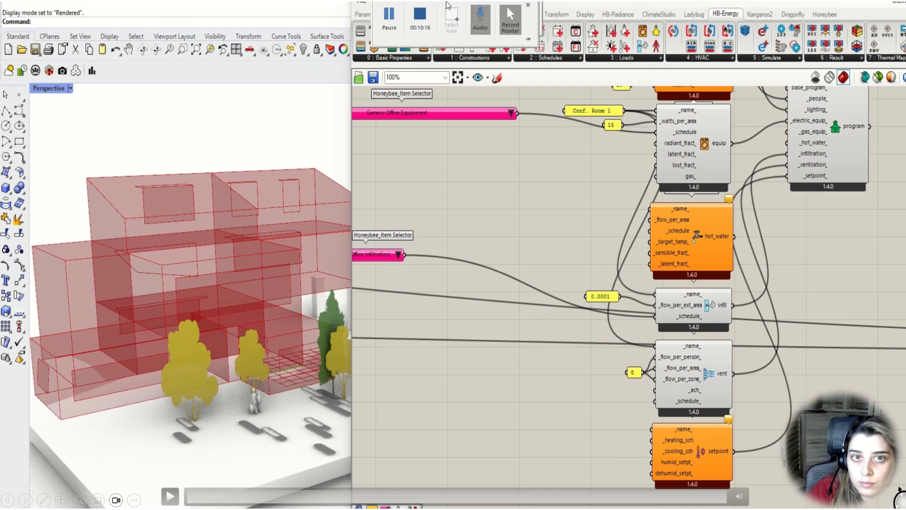
left_click(425, 17)
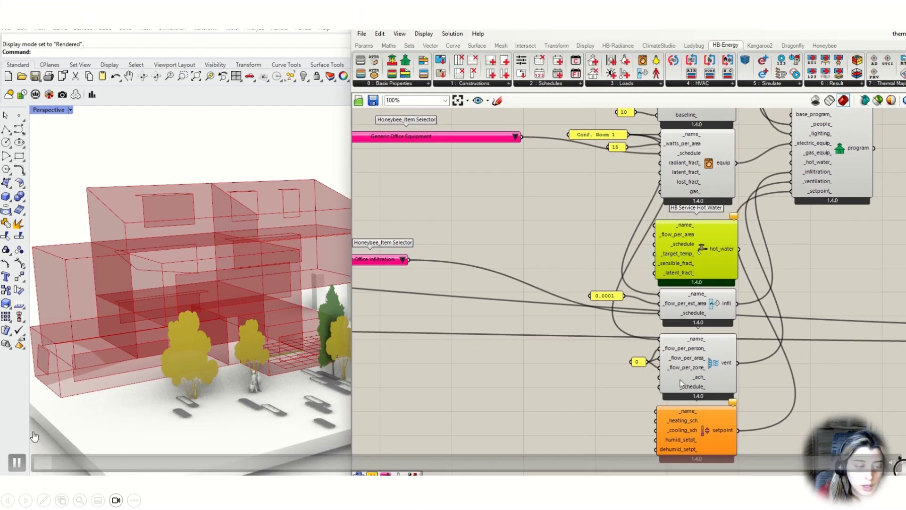
Connect the HB Weekly Schedule's schedule output to the ventilation component's _schedule_ input, and the Conf. Room 1 panel to the setpoint component's _name_ input.
scroll(615, 177, "up", 4)
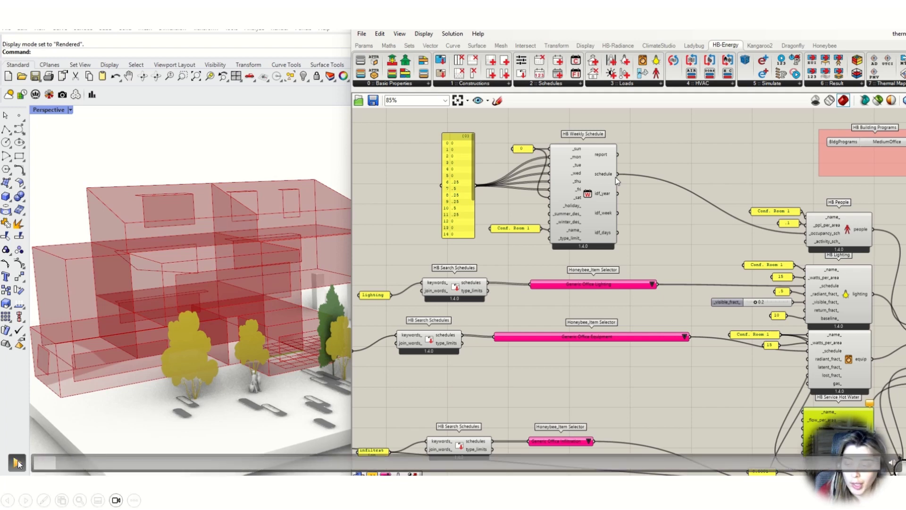
left_click(17, 462)
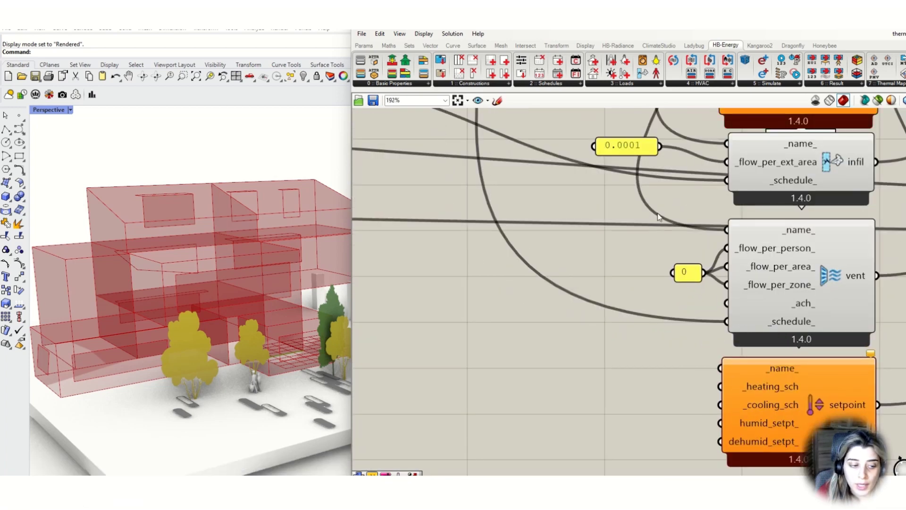
mouse_move(663, 438)
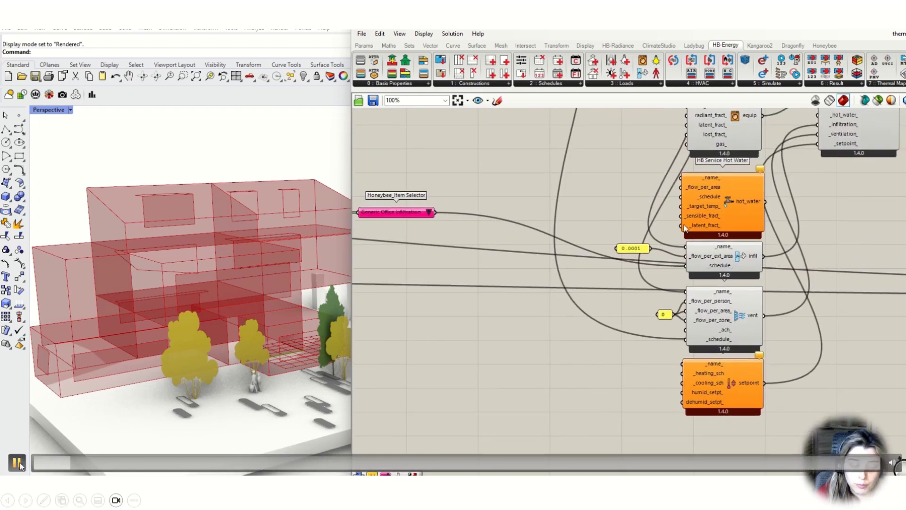
left_click(19, 464)
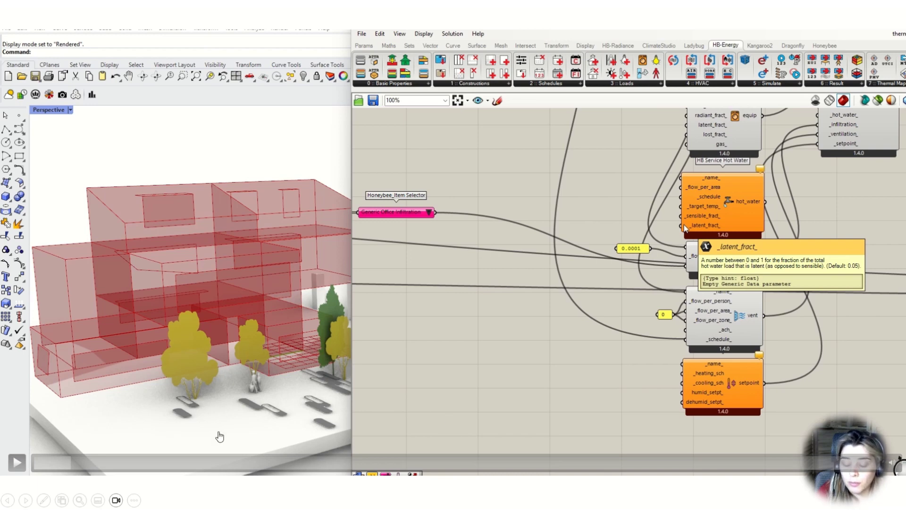
left_click(17, 463)
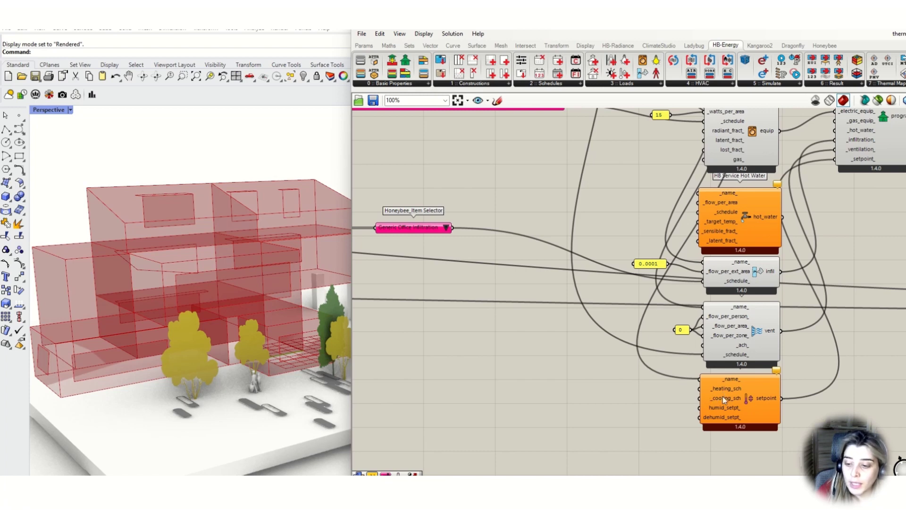
Copy the two lower HB Weekly Schedule components with their input panels from the green room schedule group, and paste a duplicate.
scroll(723, 396, "down", 10)
right_click_drag(702, 297, 704, 126)
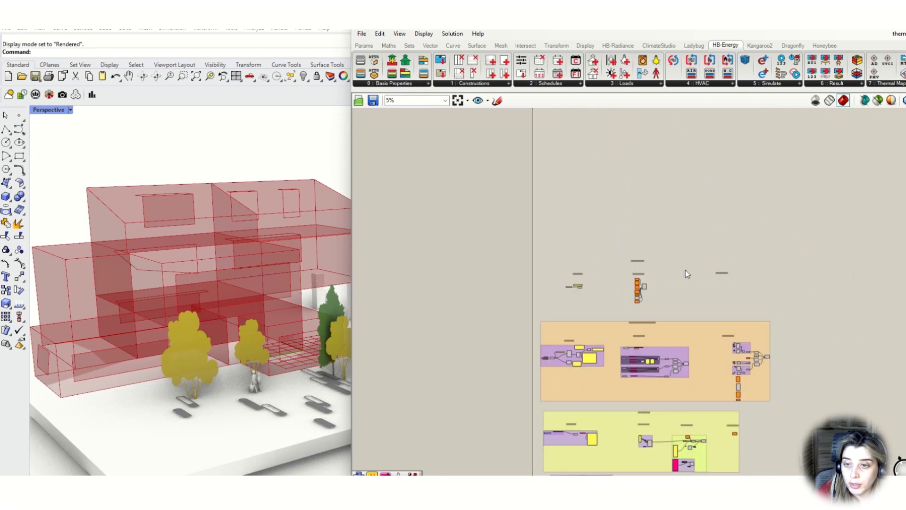
right_click_drag(680, 345, 711, 119)
right_click_drag(691, 324, 718, 177)
scroll(689, 270, "up", 8)
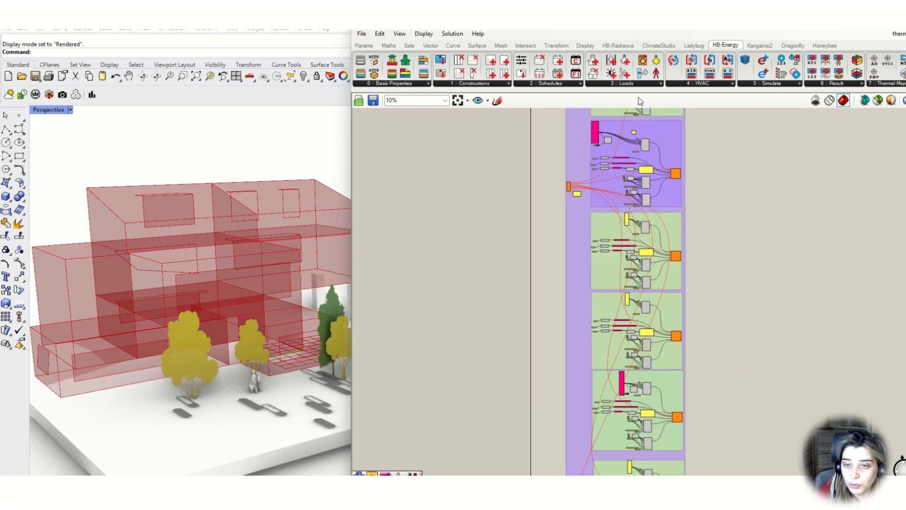
scroll(627, 225, "up", 5)
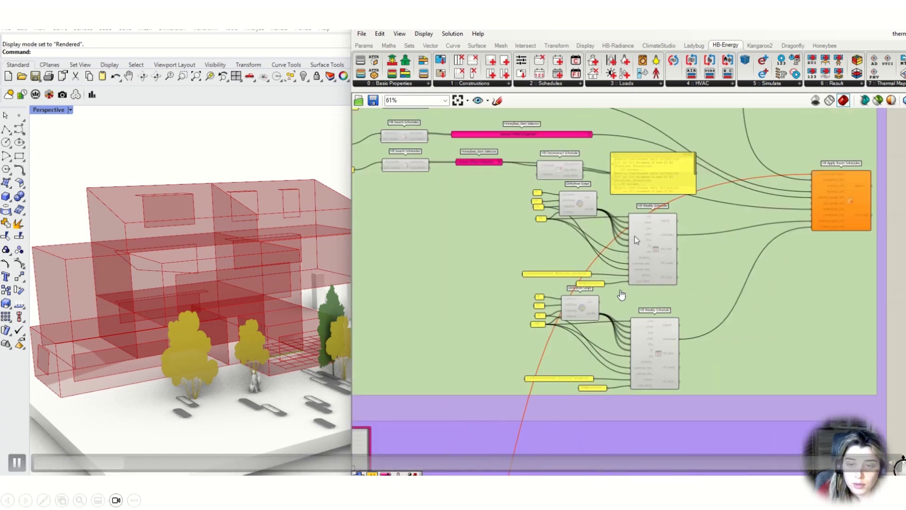
scroll(627, 226, "down", 2)
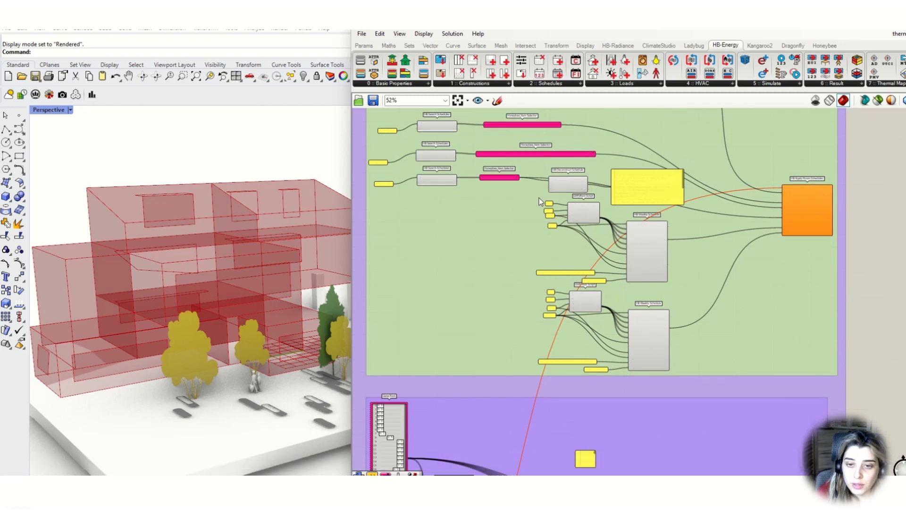
scroll(443, 208, "down", 2)
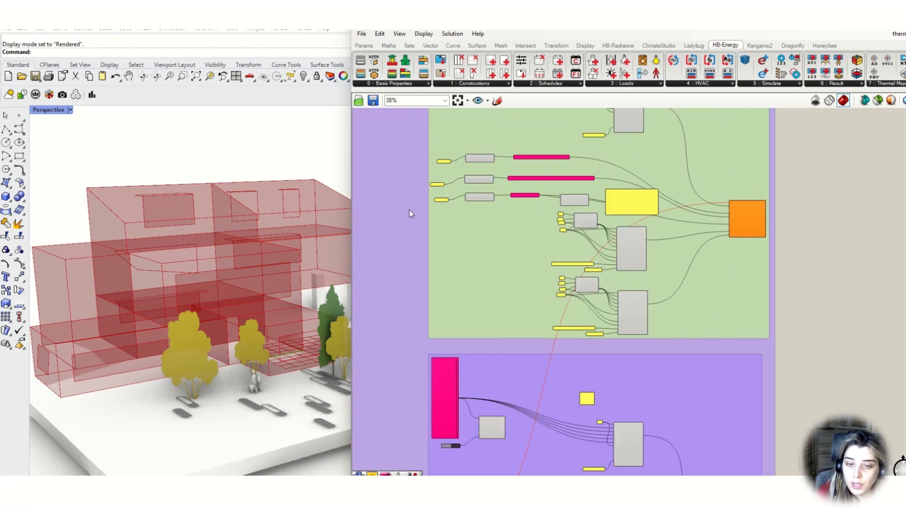
scroll(565, 242, "down", 2)
left_click_drag(380, 215, 659, 311)
key("ctrl+c")
key("ctrl+v")
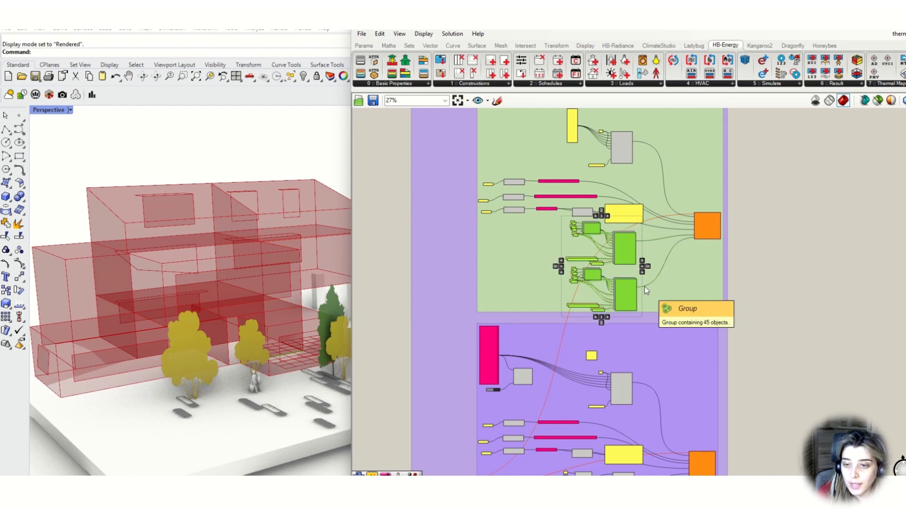
Move the pasted heating and cooling HB Weekly Schedule components with their input panels beside the Conf. Room 1 setpoint component.
scroll(635, 358, "down", 6)
left_click_drag(624, 256, 650, 129)
scroll(633, 365, "down", 3)
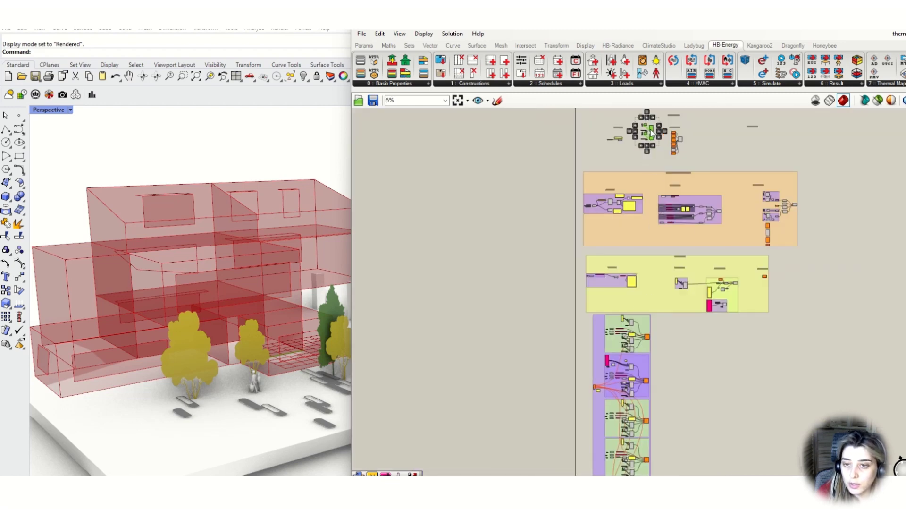
right_click_drag(735, 158, 684, 392)
scroll(599, 347, "up", 2)
left_click_drag(602, 367, 640, 170)
right_click_drag(767, 208, 715, 434)
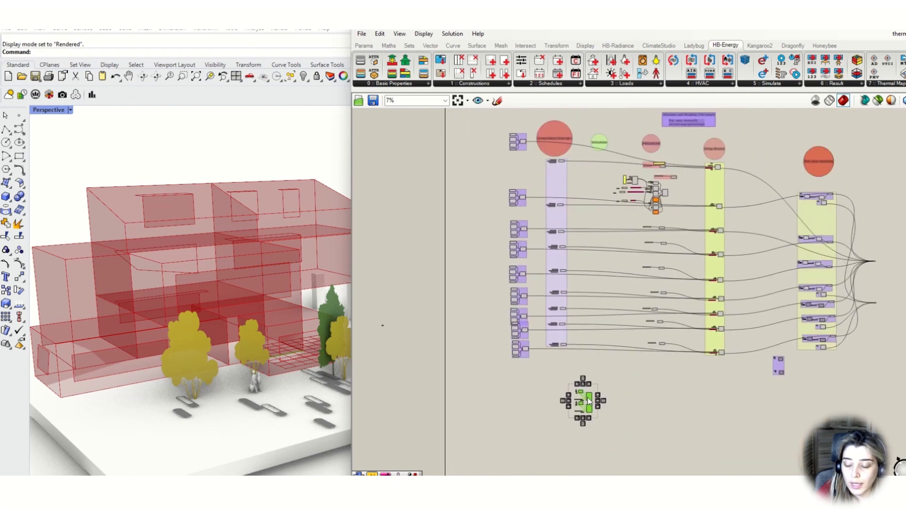
scroll(608, 341, "up", 1)
left_click_drag(587, 398, 651, 182)
scroll(674, 163, "up", 2)
scroll(614, 172, "up", 8)
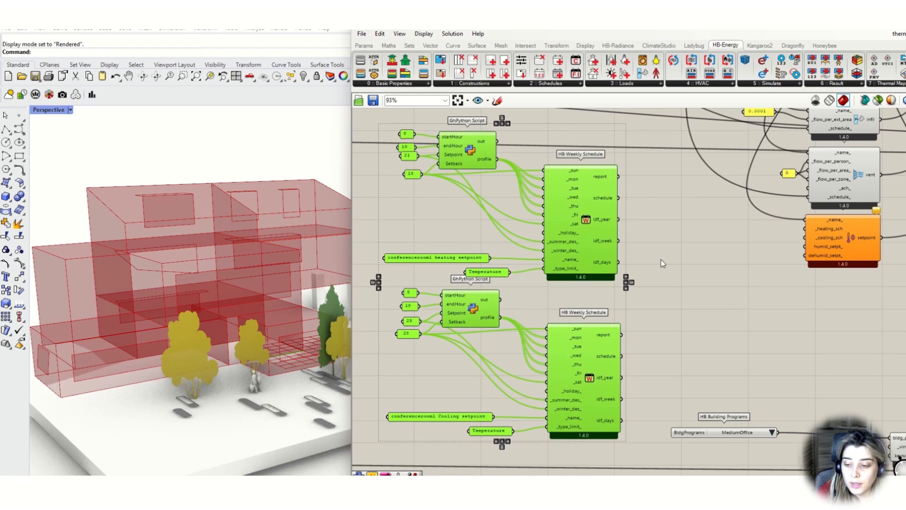
scroll(670, 265, "down", 5)
scroll(723, 218, "up", 5)
left_click(645, 250)
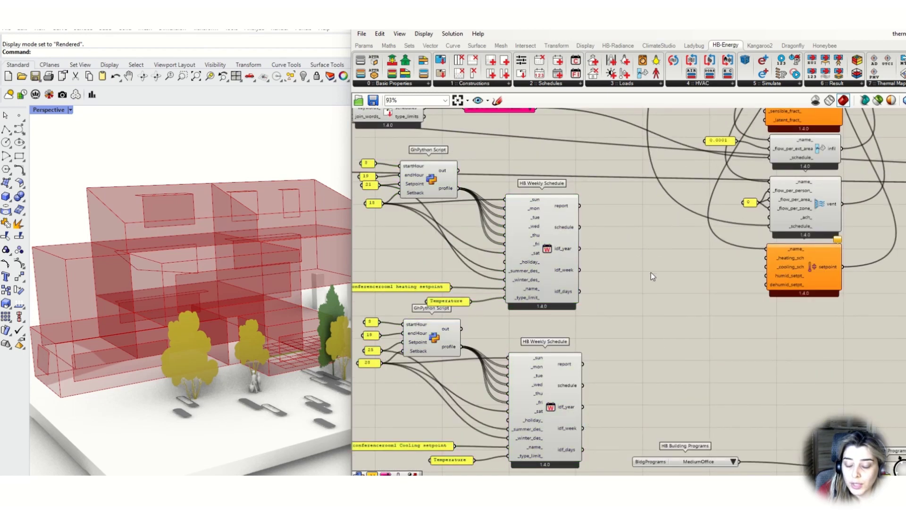
right_click(650, 273)
left_click(620, 258)
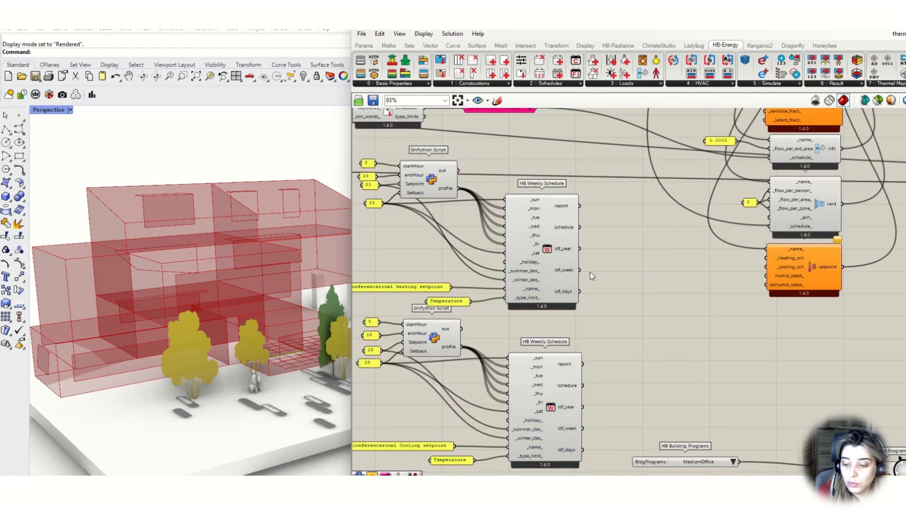
left_click_drag(580, 227, 771, 226)
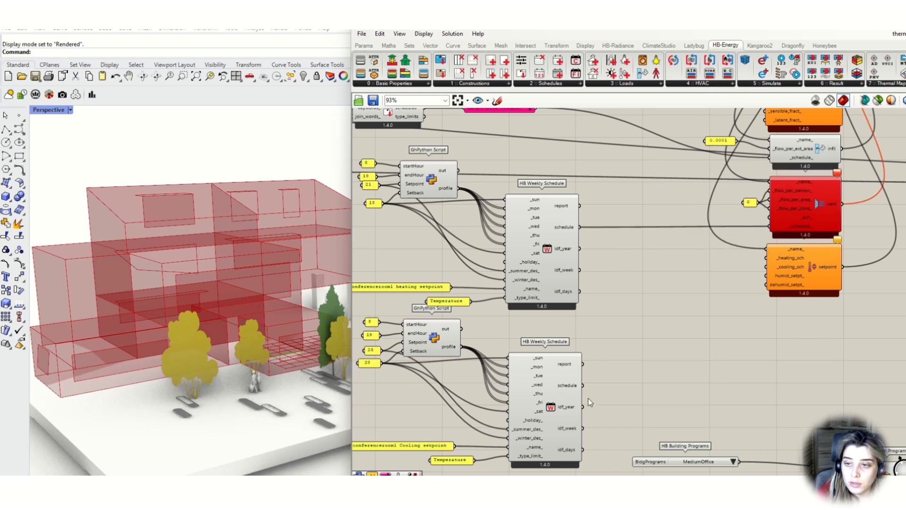
left_click_drag(587, 386, 723, 302)
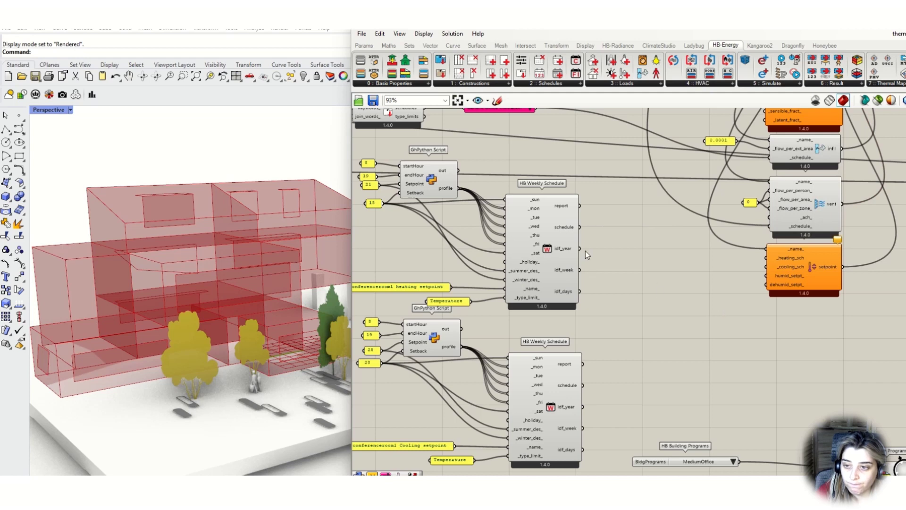
left_click_drag(579, 227, 765, 279)
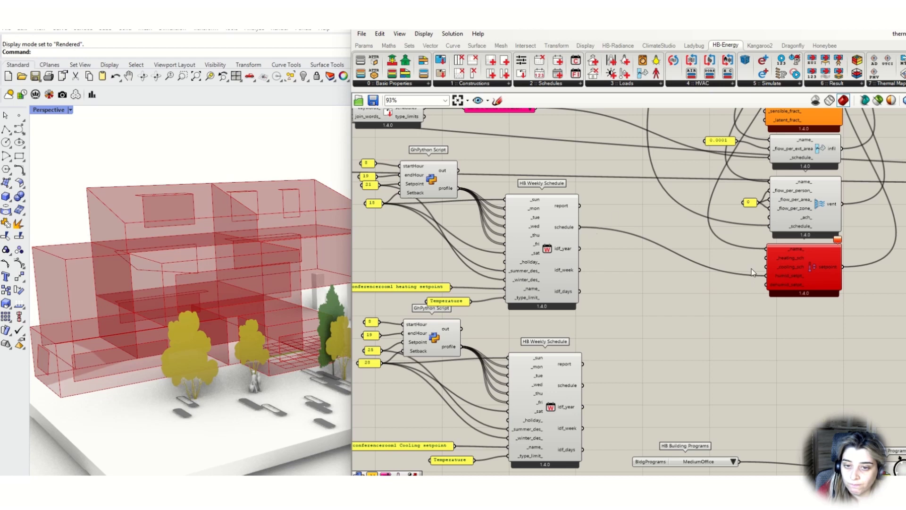
right_click(770, 273)
mouse_move(778, 321)
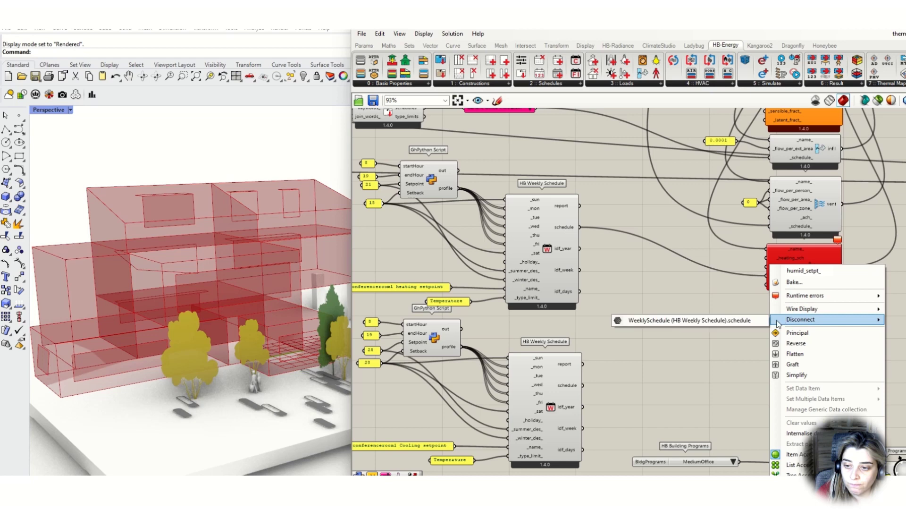
left_click(684, 320)
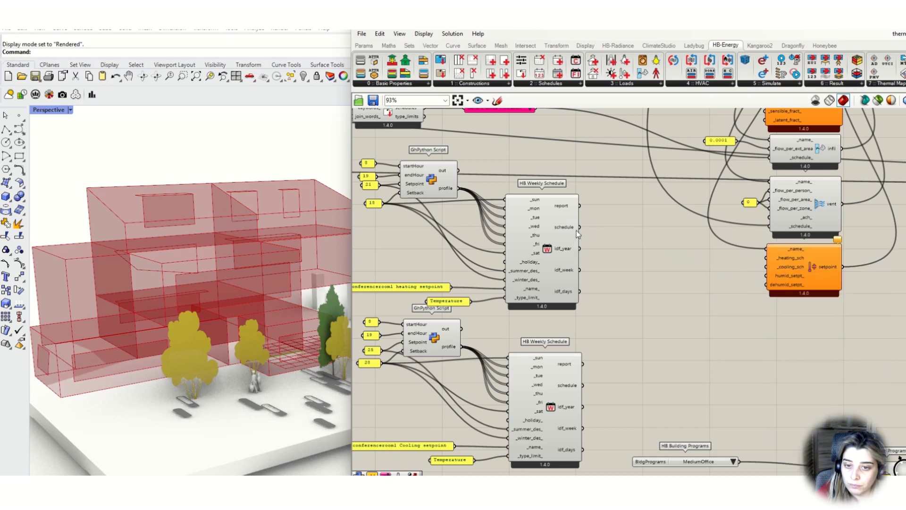
Connect the heating weekly schedule's schedule output to the setpoint component's _heating_sch input and the cooling weekly schedule's to _cooling_sch.
left_click_drag(579, 227, 766, 267)
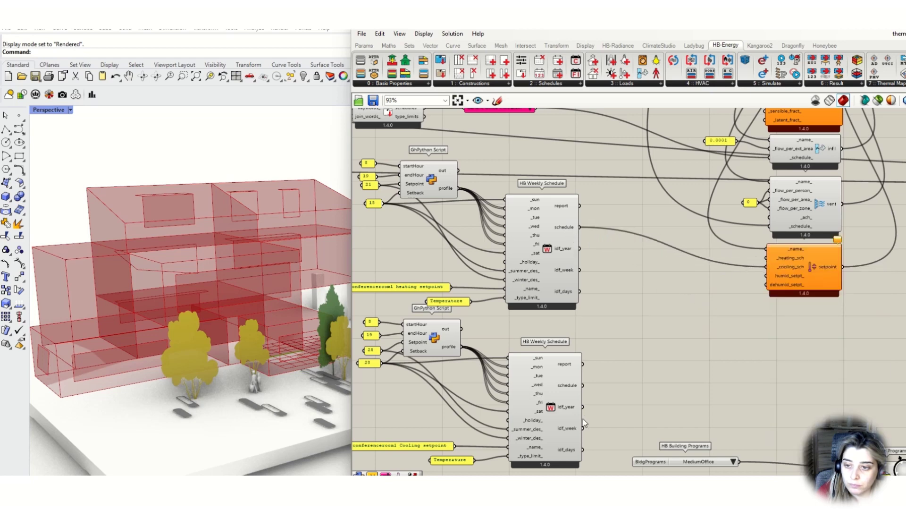
left_click_drag(581, 385, 765, 267)
left_click_drag(580, 227, 766, 258)
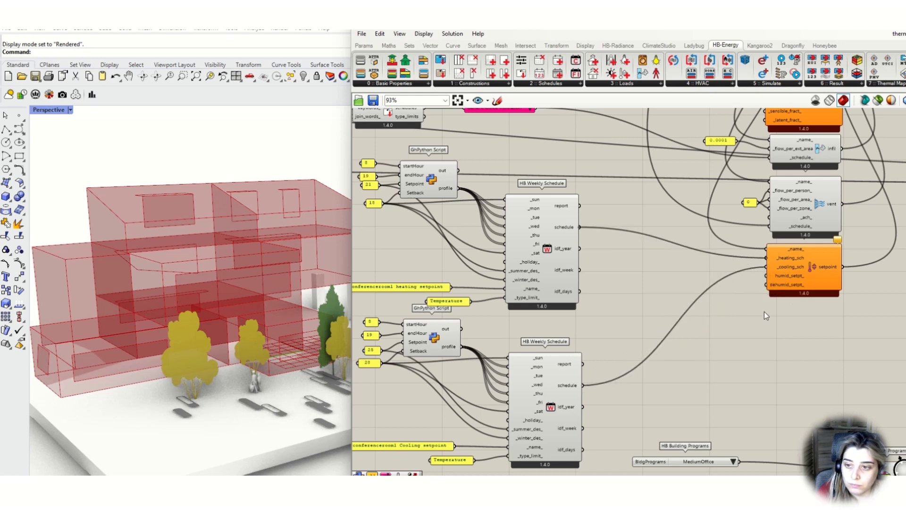
Add a panel containing 42 and connect it to the setpoint component's humid_setpt_ input.
scroll(800, 275, "up", 5)
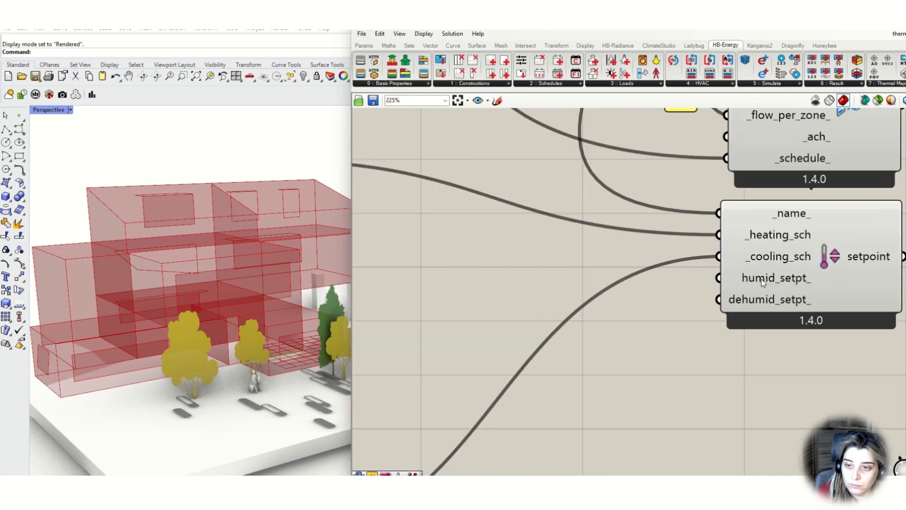
double_click(641, 289)
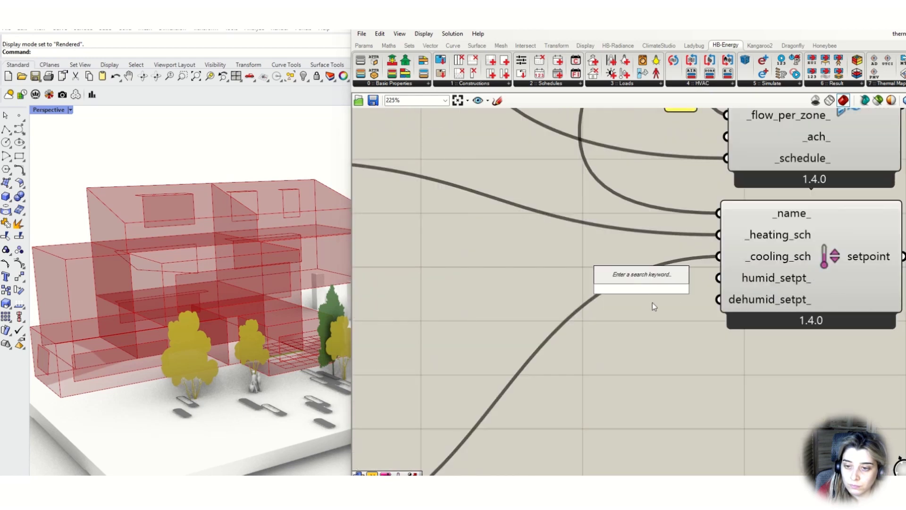
type("\"42")
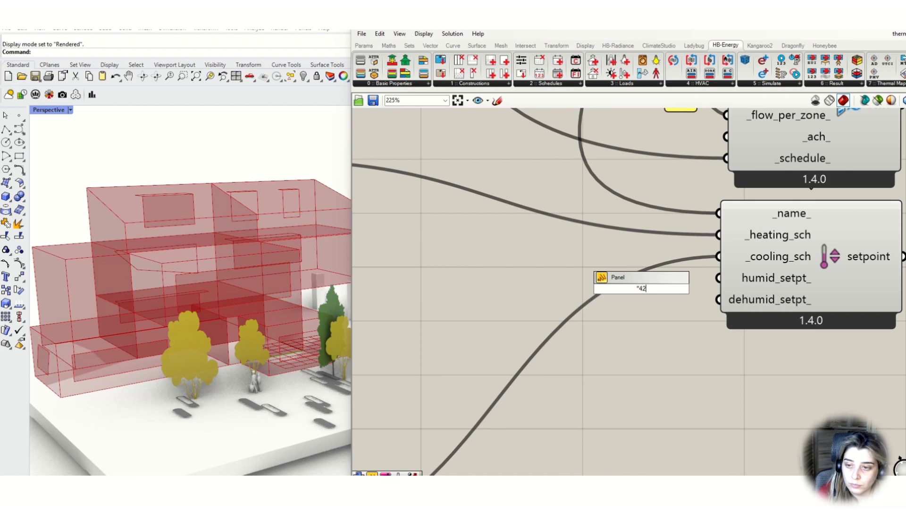
key("Return")
left_click_drag(663, 289, 718, 278)
Add a number slider set to 60 and connect it to the setpoint component's dehumid_setpt_ input.
double_click(656, 328)
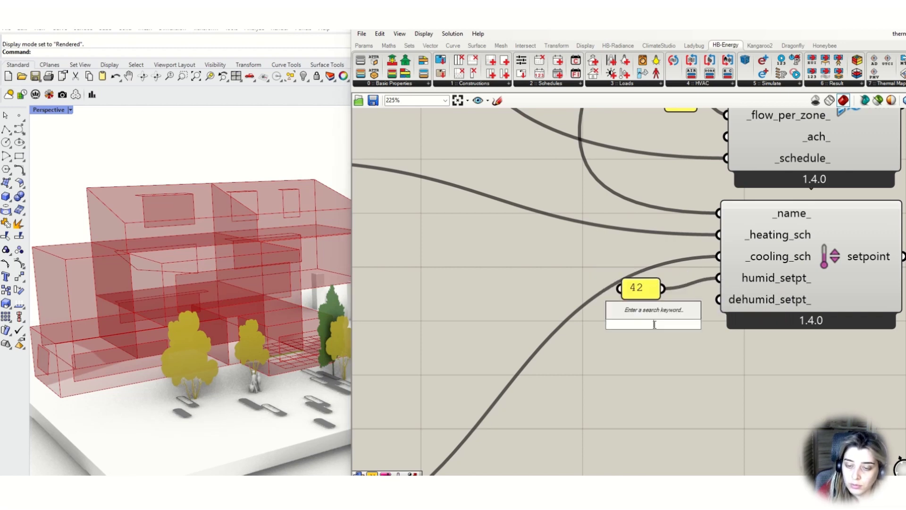
type("0")
key("Return")
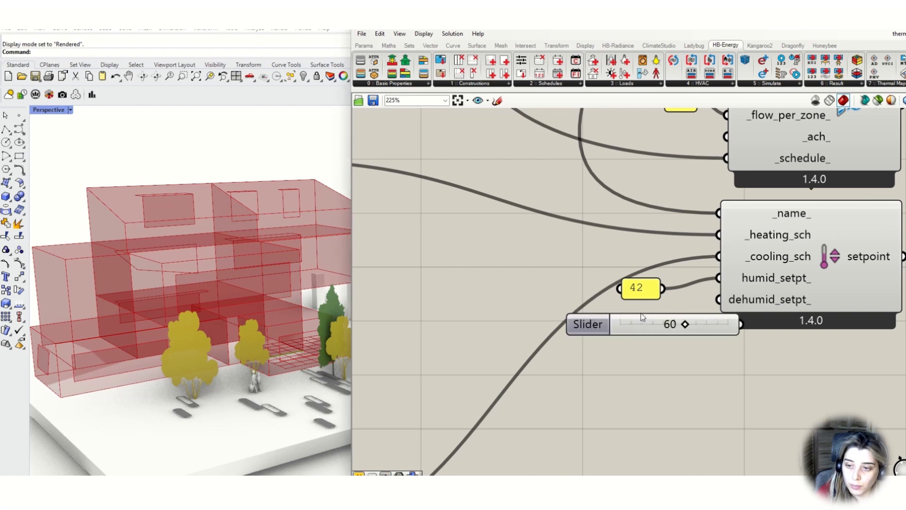
left_click_drag(588, 323, 422, 340)
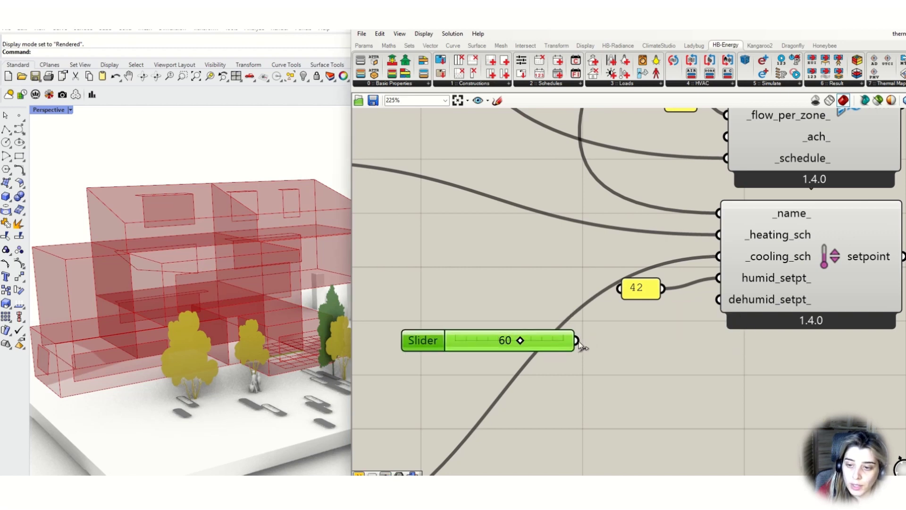
left_click_drag(577, 340, 725, 317)
Connect the HB ProgramType's program output to the second room component in the Setup Rooms group.
scroll(701, 321, "down", 6)
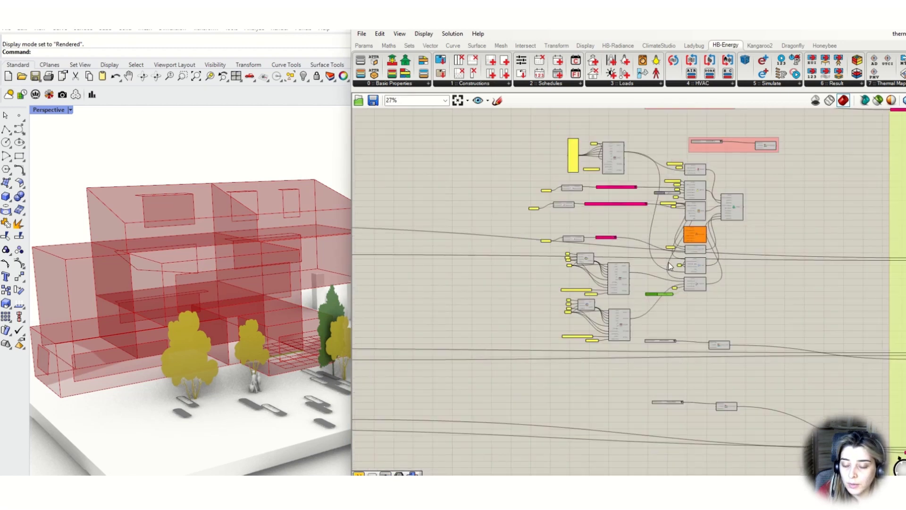
scroll(713, 242, "up", 3)
scroll(712, 243, "up", 4)
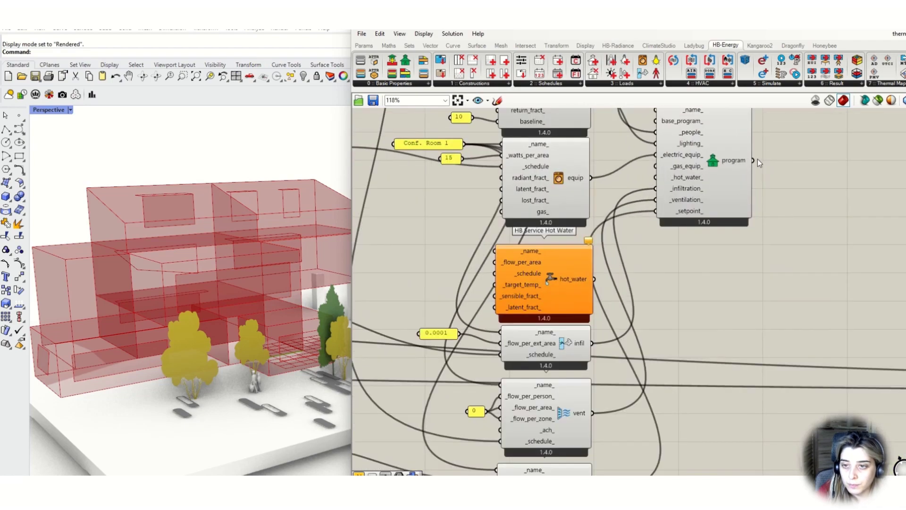
scroll(713, 259, "down", 4)
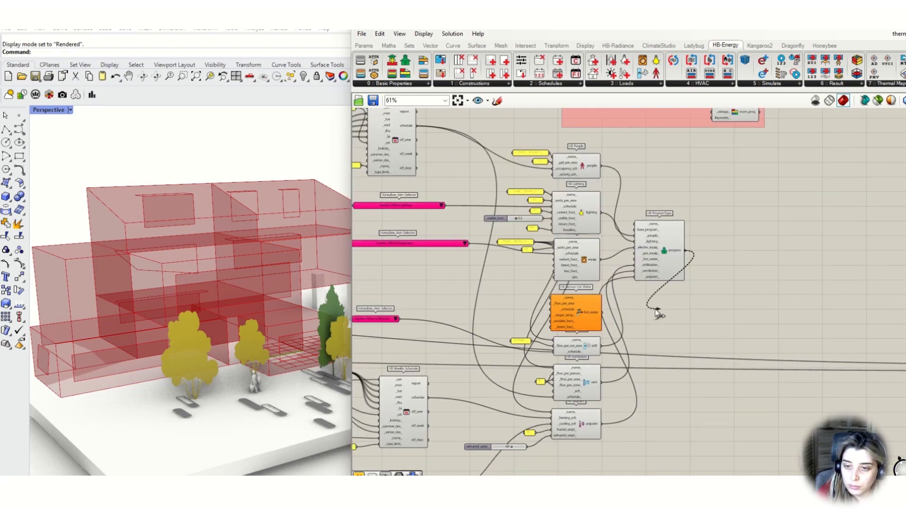
scroll(660, 305, "down", 4)
scroll(642, 303, "down", 3)
scroll(762, 313, "up", 9)
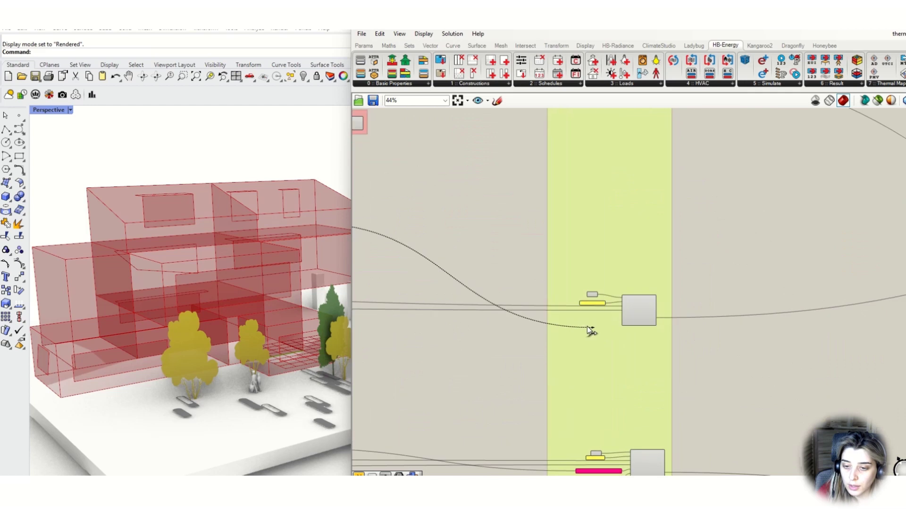
left_click_drag(661, 296, 660, 305)
scroll(821, 332, "down", 6)
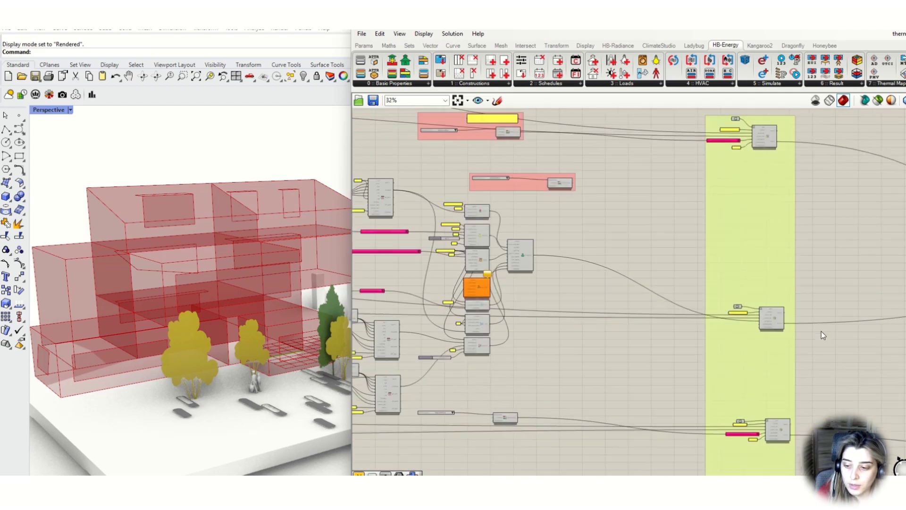
Select the two building program selectors and their connected components directly below the Conf. Room 1 program cluster.
scroll(695, 243, "up", 3)
scroll(693, 256, "down", 1)
scroll(692, 253, "down", 1)
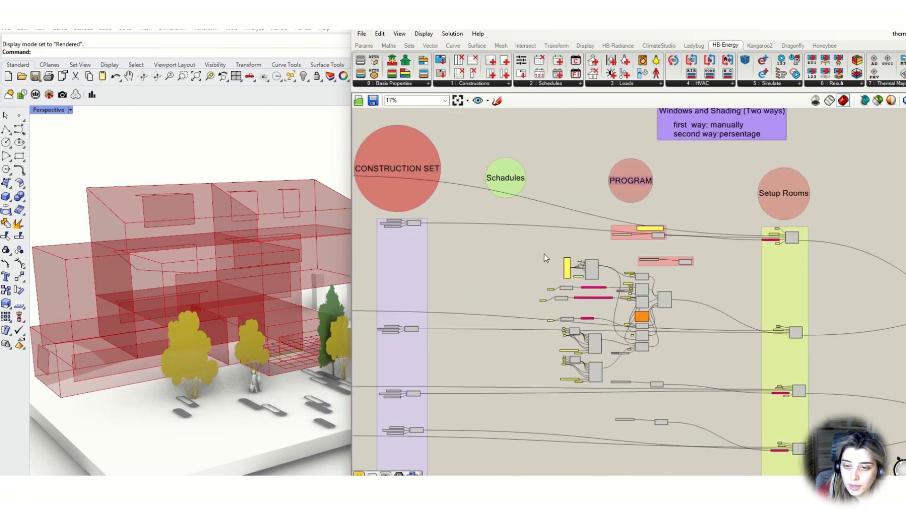
left_click_drag(540, 253, 689, 374)
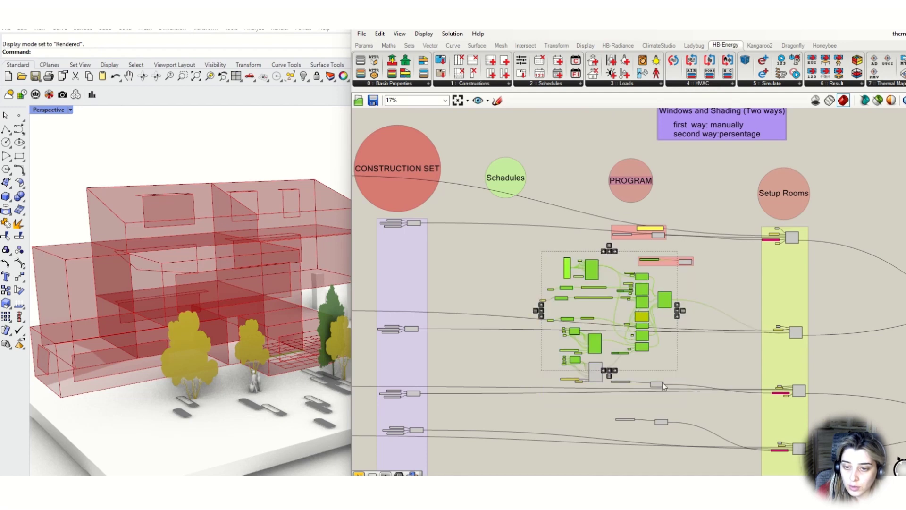
scroll(664, 379, "up", 4)
left_click_drag(554, 369, 685, 467)
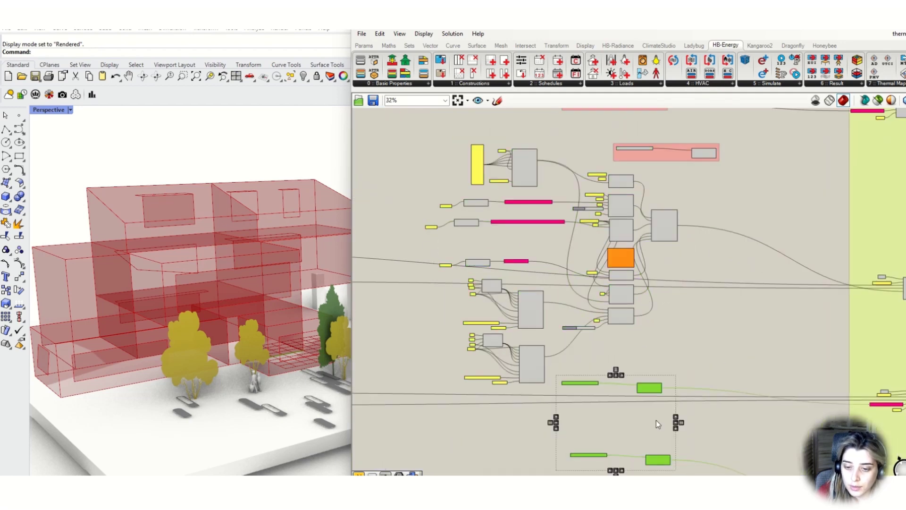
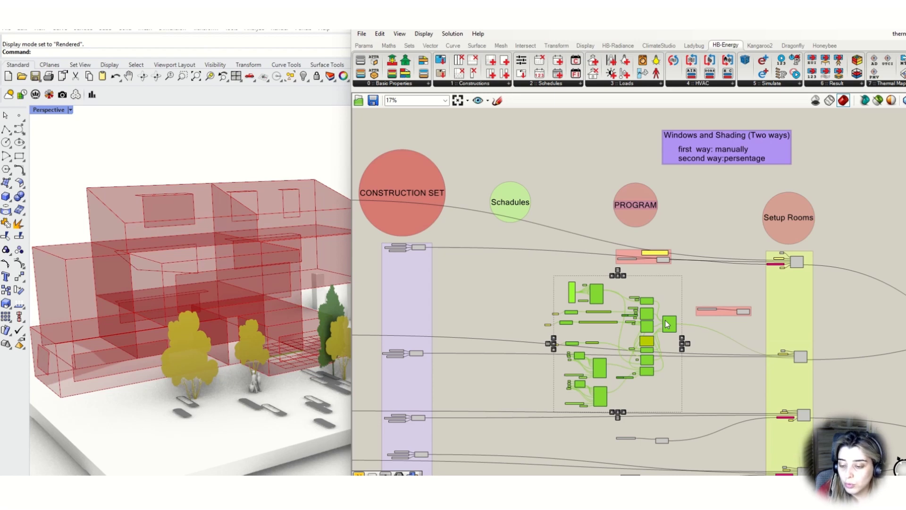
mouse_move(501, 258)
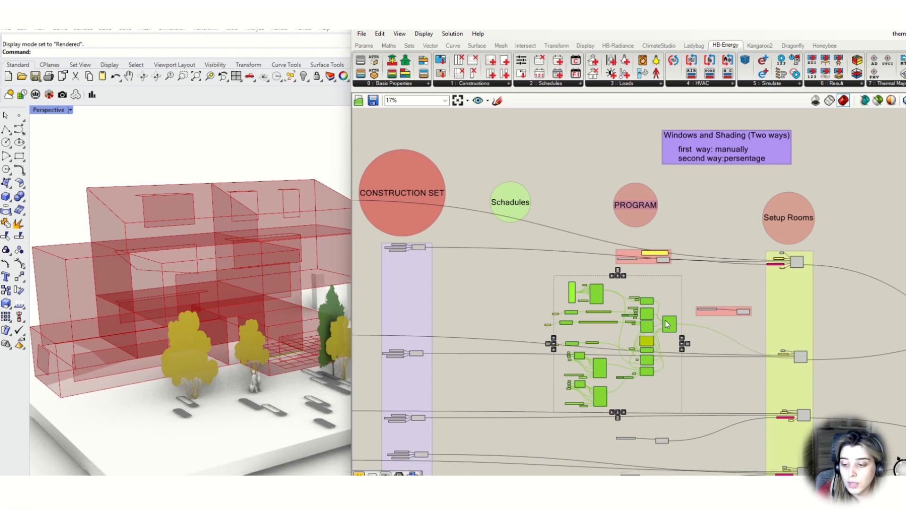
mouse_move(227, 265)
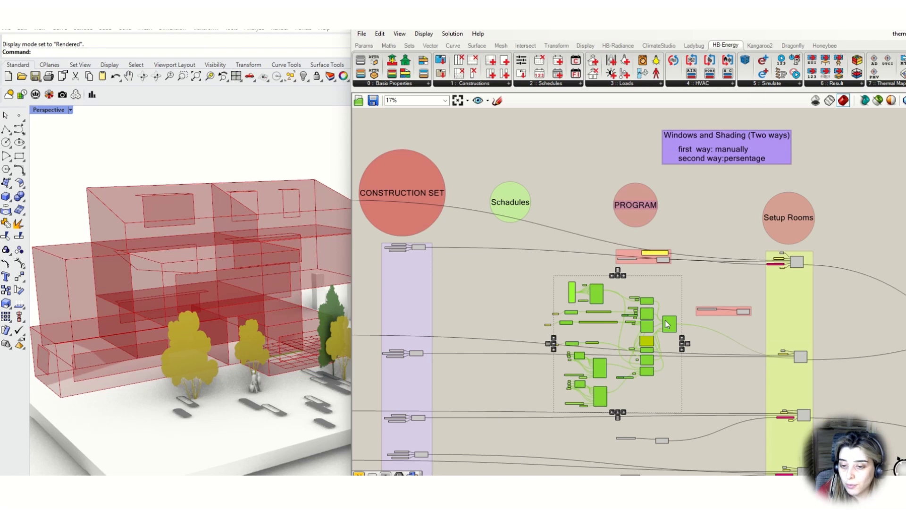
mouse_move(754, 337)
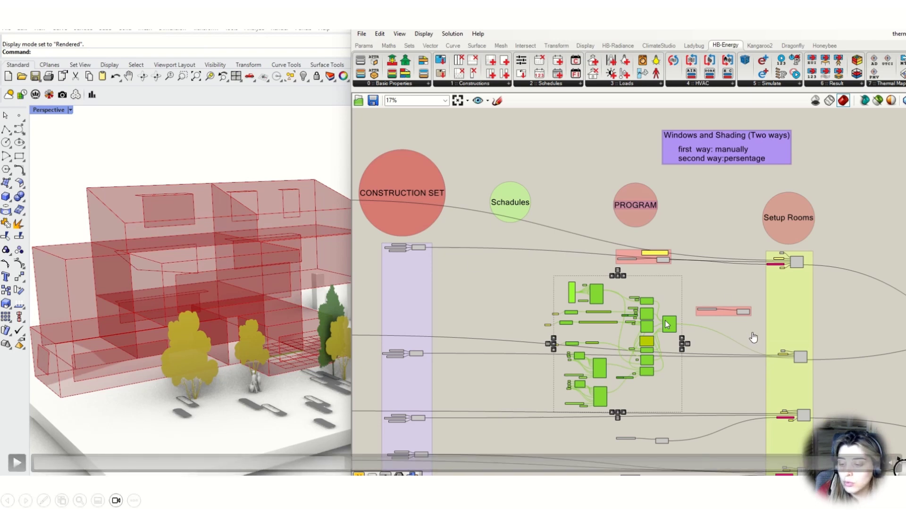
left_click(17, 463)
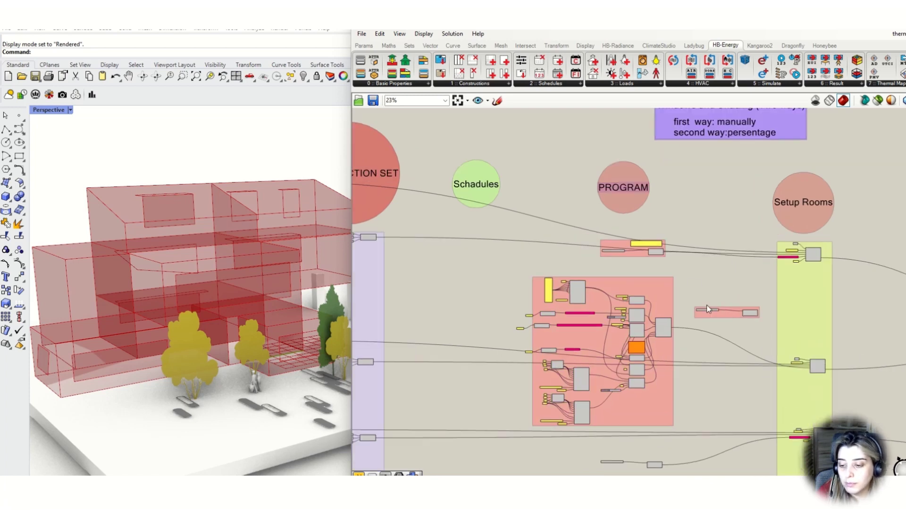
scroll(766, 326, "up", 9)
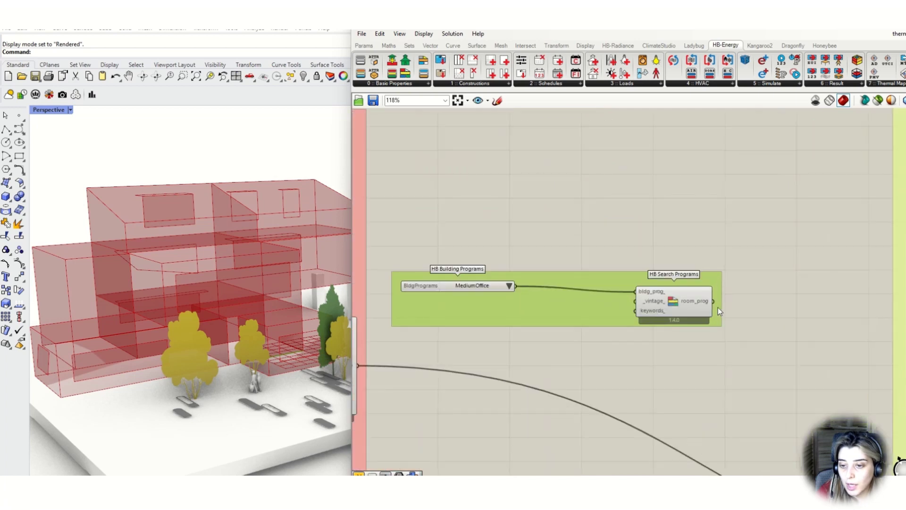
left_click_drag(711, 300, 598, 266)
scroll(599, 265, "down", 4)
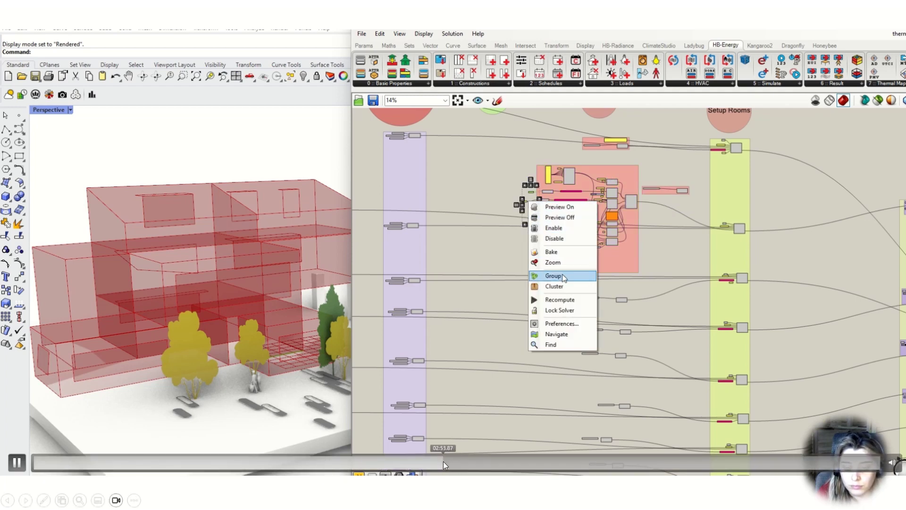
left_click_drag(444, 461, 612, 470)
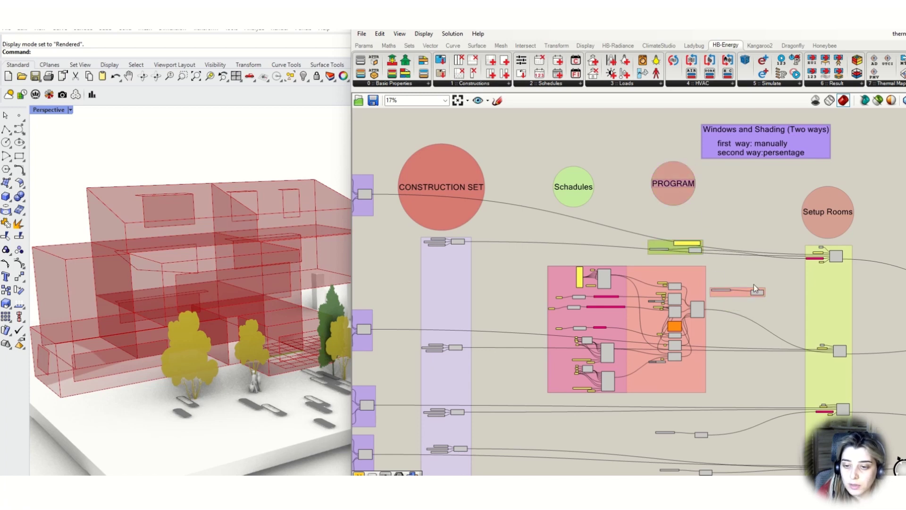
Look over the program and schedule groups, the remaining building program selectors and their room connections across the definition.
left_click_drag(754, 291, 752, 288)
scroll(691, 329, "down", 2)
right_click_drag(716, 354, 700, 282)
scroll(718, 406, "up", 3)
scroll(717, 405, "down", 4)
right_click_drag(718, 405, 676, 273)
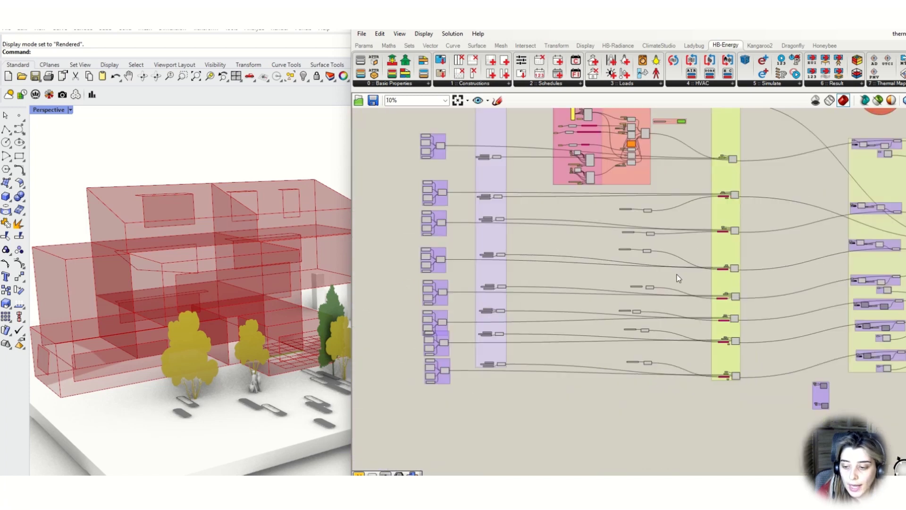
scroll(675, 275, "down", 1)
scroll(638, 170, "up", 5)
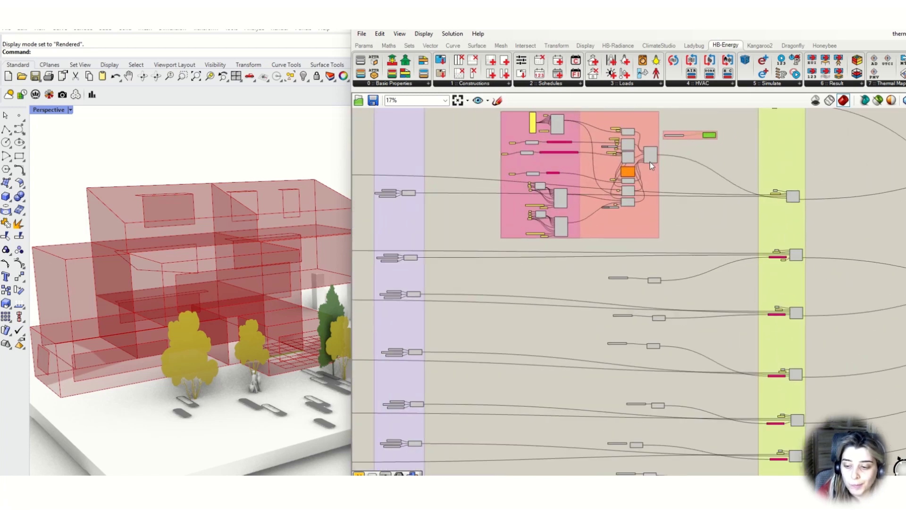
scroll(693, 202, "down", 4)
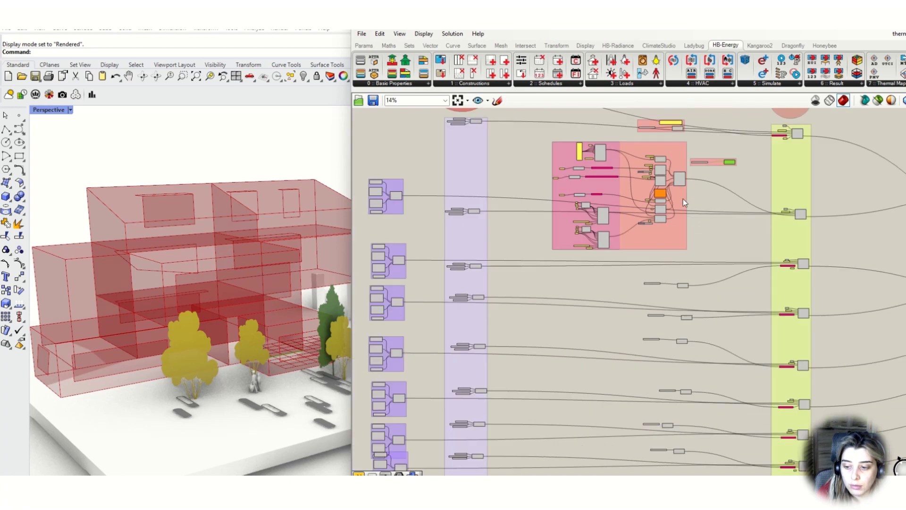
scroll(683, 199, "up", 3)
scroll(674, 193, "down", 2)
scroll(675, 196, "down", 3)
scroll(680, 200, "up", 2)
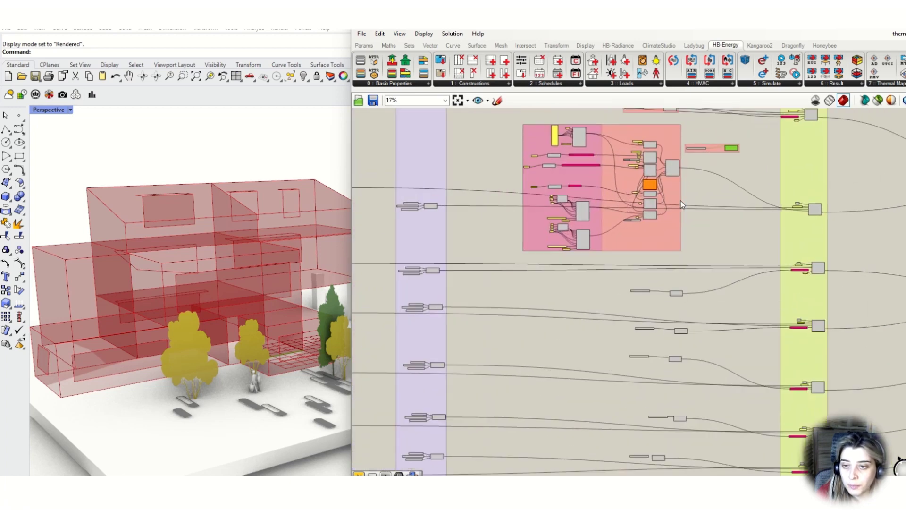
scroll(661, 203, "down", 3)
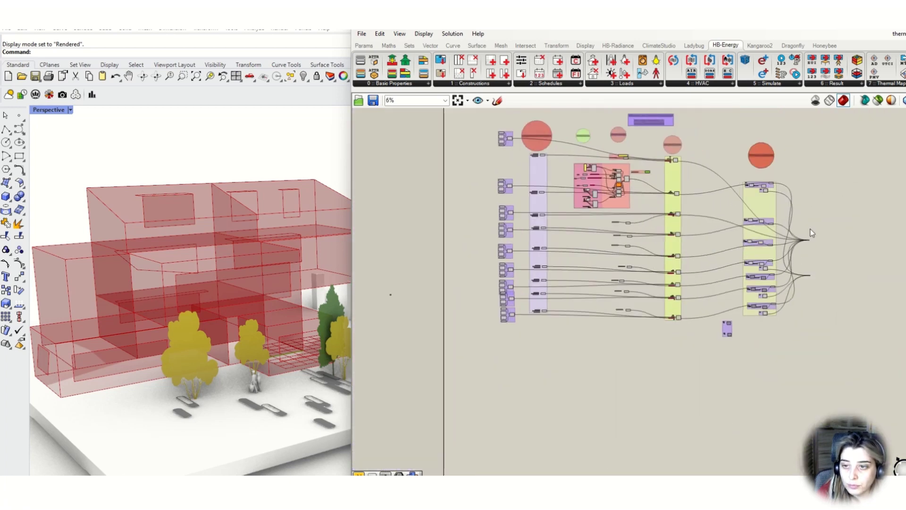
scroll(816, 236, "up", 5)
scroll(753, 249, "down", 8)
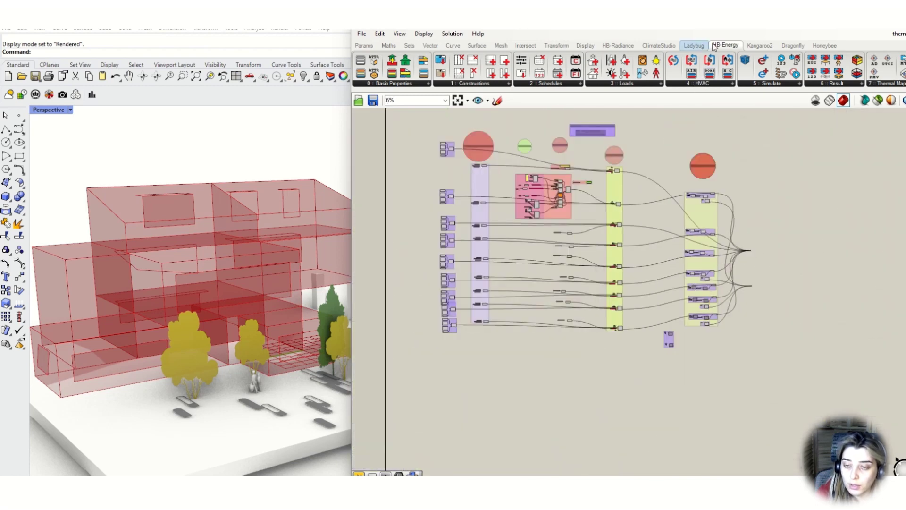
Look through the Honeybee simulation components, then examine the Conf. Room 1 program cluster and its connection in Setup Rooms.
left_click(771, 84)
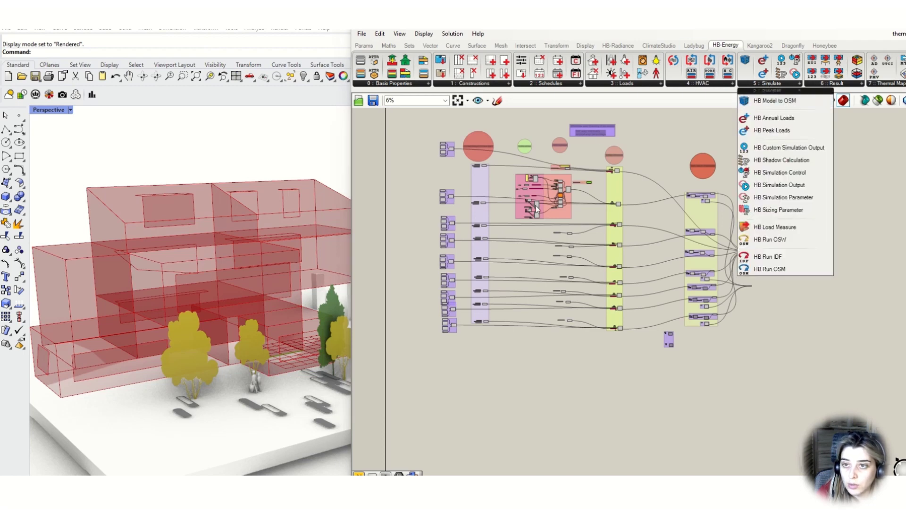
scroll(574, 228, "up", 5)
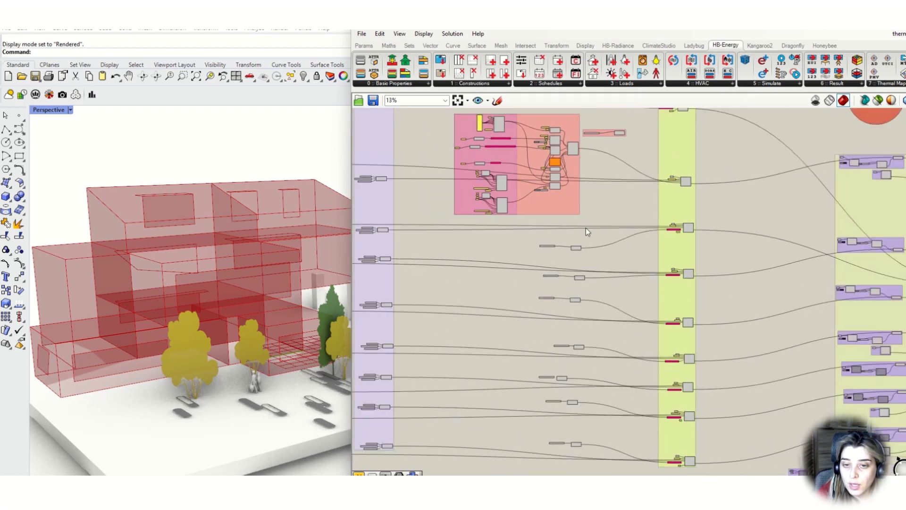
scroll(523, 191, "up", 1)
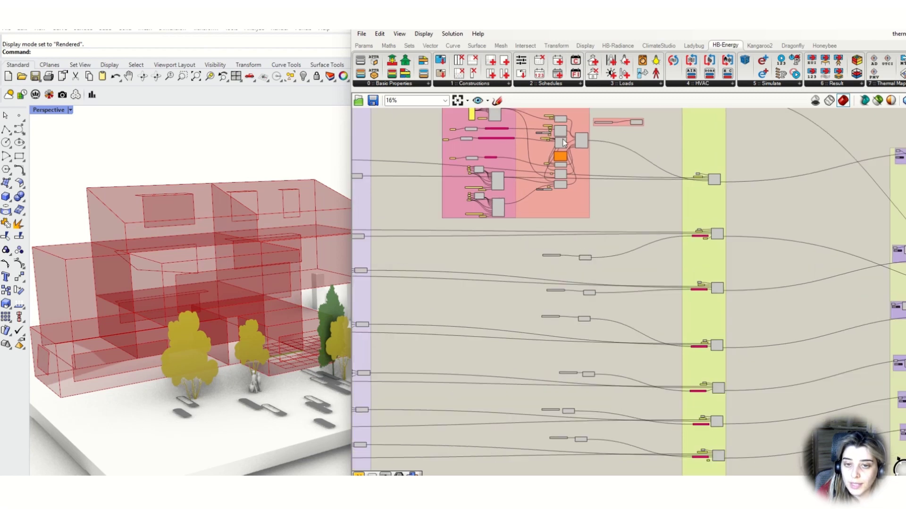
scroll(567, 122, "up", 5)
scroll(567, 123, "up", 3)
scroll(566, 128, "down", 7)
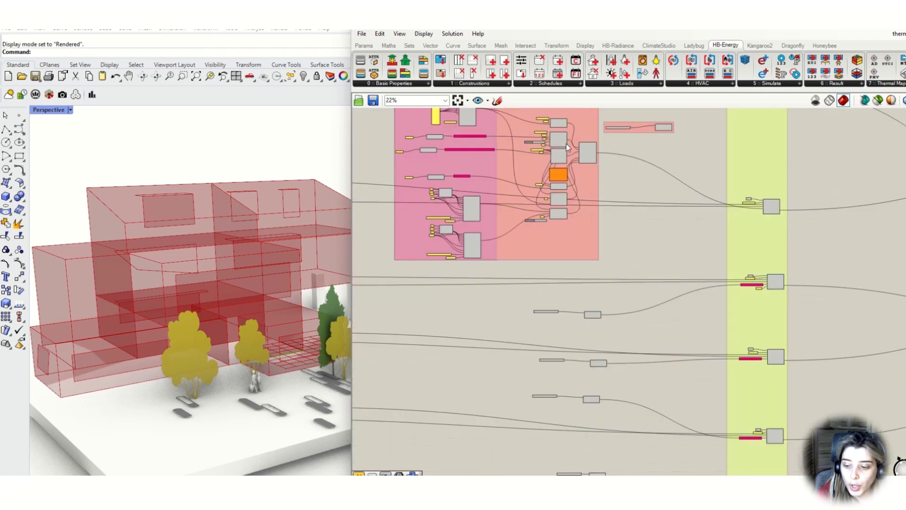
scroll(621, 193, "down", 2)
scroll(698, 189, "up", 6)
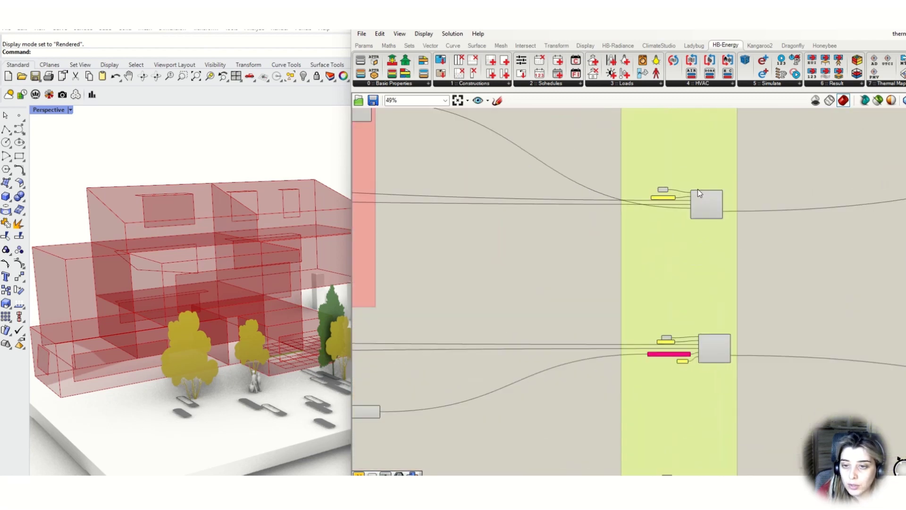
scroll(683, 194, "down", 7)
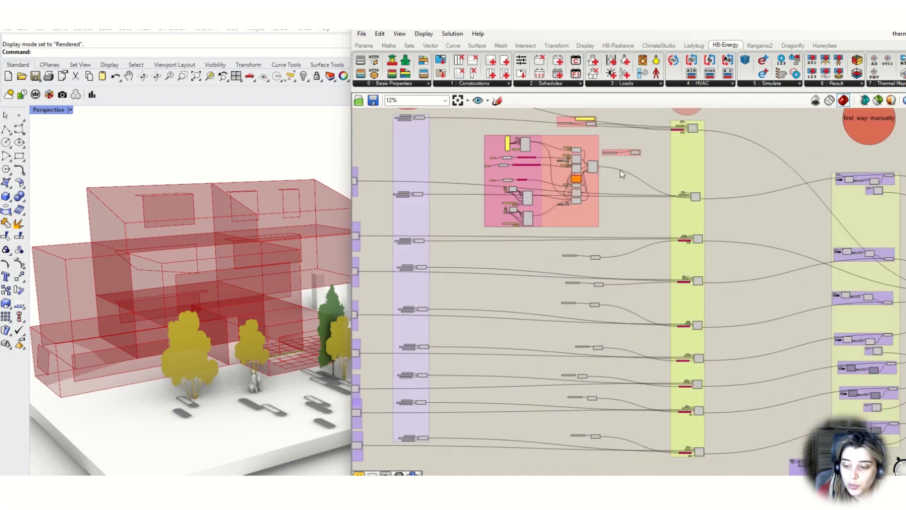
Duplicate the Conf. Room 1 schedule and program groups and place the copy near the other conference room's building program selector.
left_click_drag(473, 152, 567, 395)
scroll(725, 427, "up", 10)
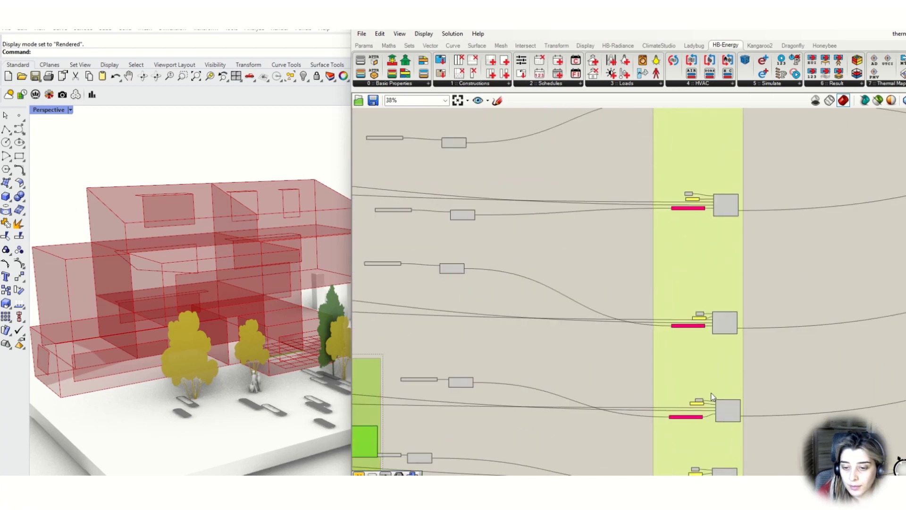
scroll(697, 236, "down", 10)
scroll(713, 283, "up", 5)
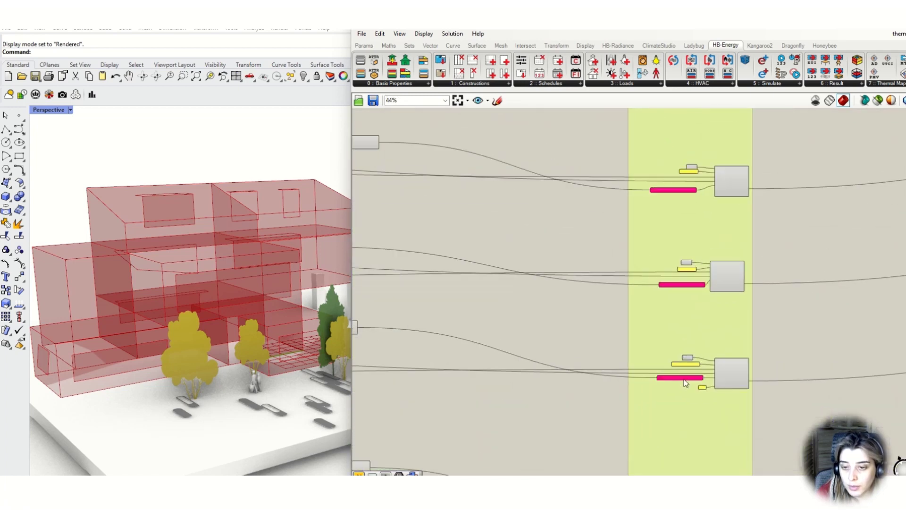
scroll(708, 316, "down", 3)
scroll(571, 309, "up", 2)
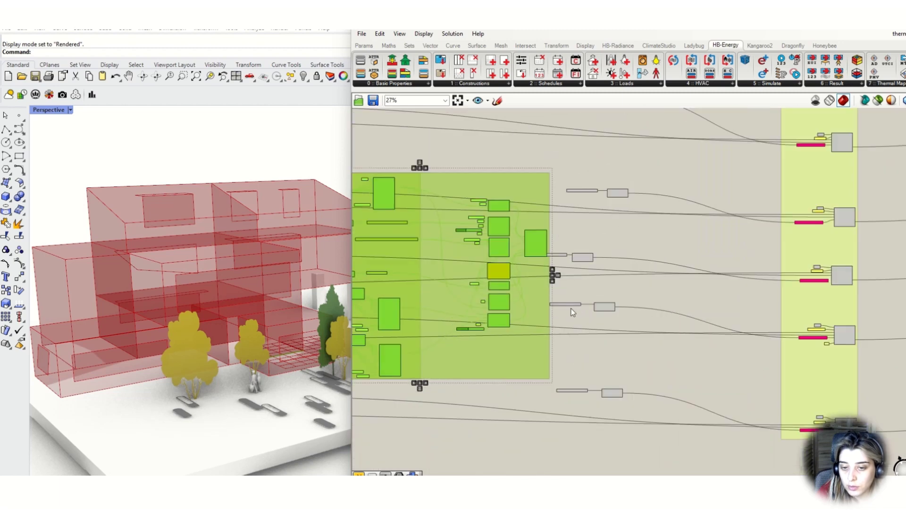
Disconnect the room_prog output of the HB Search Programs component beside the copied program cluster.
scroll(614, 309, "up", 5)
right_click(593, 301)
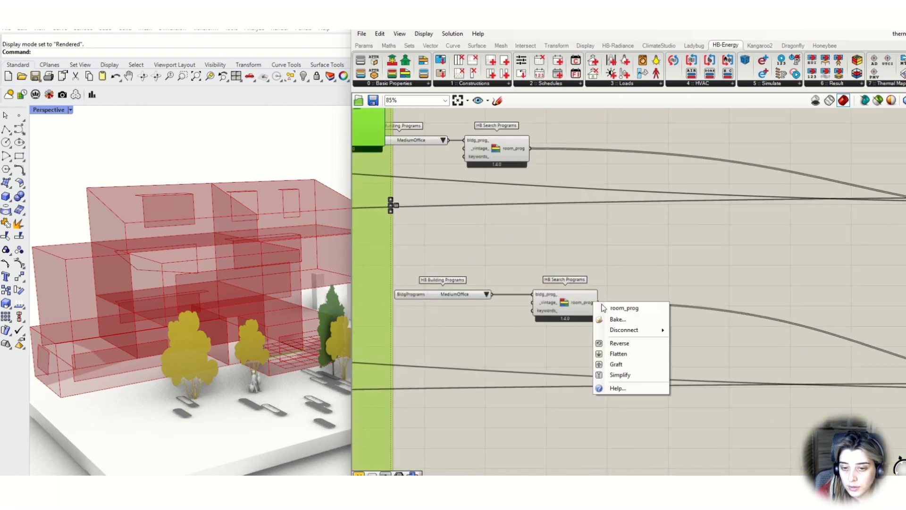
mouse_move(615, 337)
left_click(698, 331)
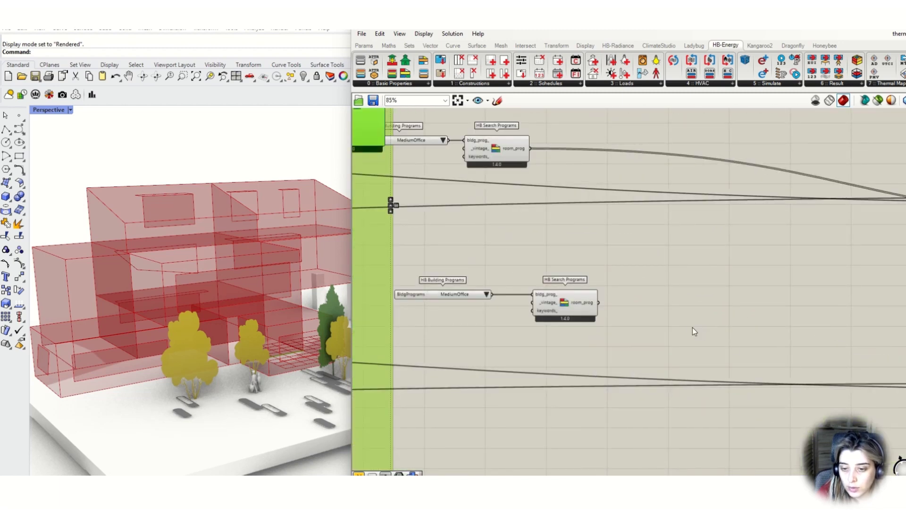
scroll(614, 321, "down", 4)
Move the disconnected HB Building Programs and HB Search Programs pair clear of the copied cluster and group the two components.
left_click_drag(593, 294, 684, 350)
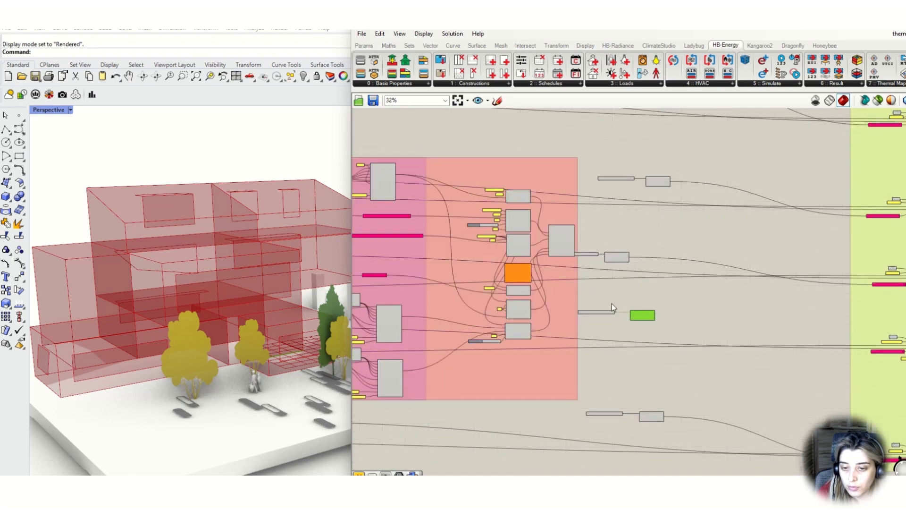
left_click_drag(662, 309, 720, 324)
middle_click(720, 322)
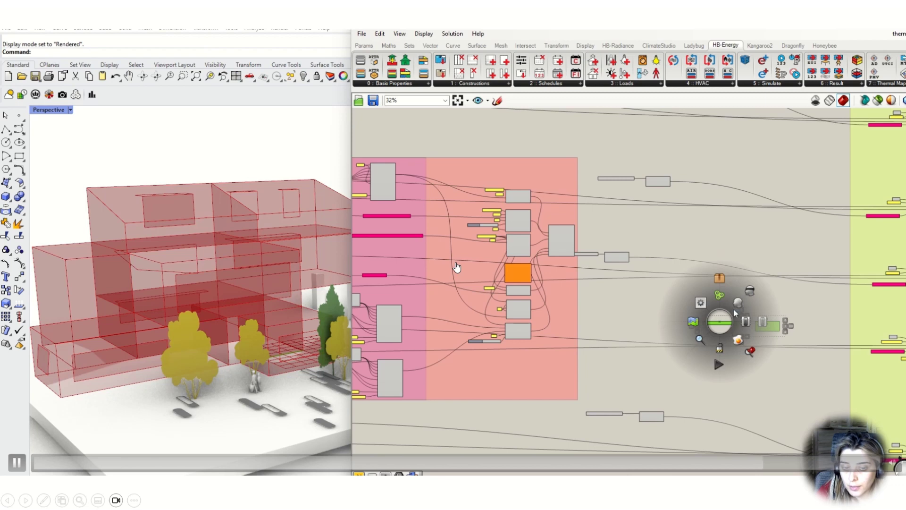
left_click(736, 313)
Colour the new building program group salmon pink, with hue 360°, saturation 47 and value 100.
right_click(752, 330)
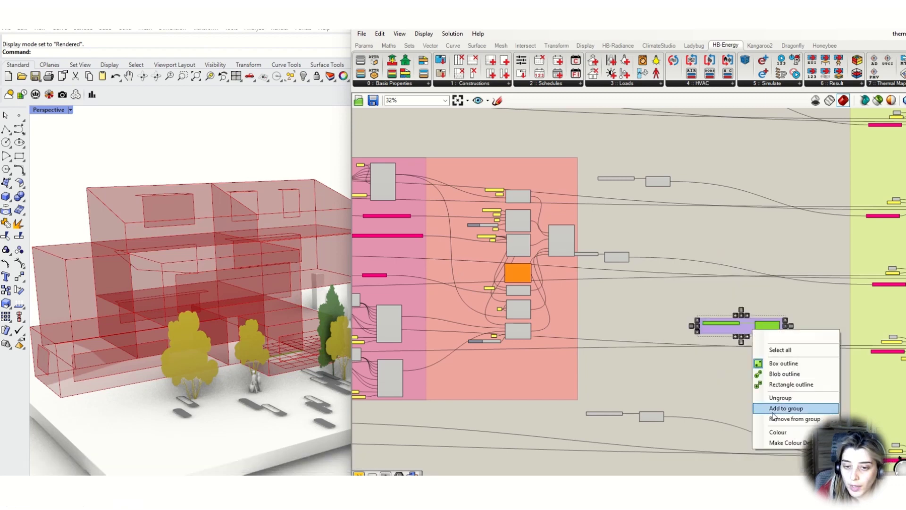
mouse_move(775, 434)
left_click_drag(722, 453, 731, 457)
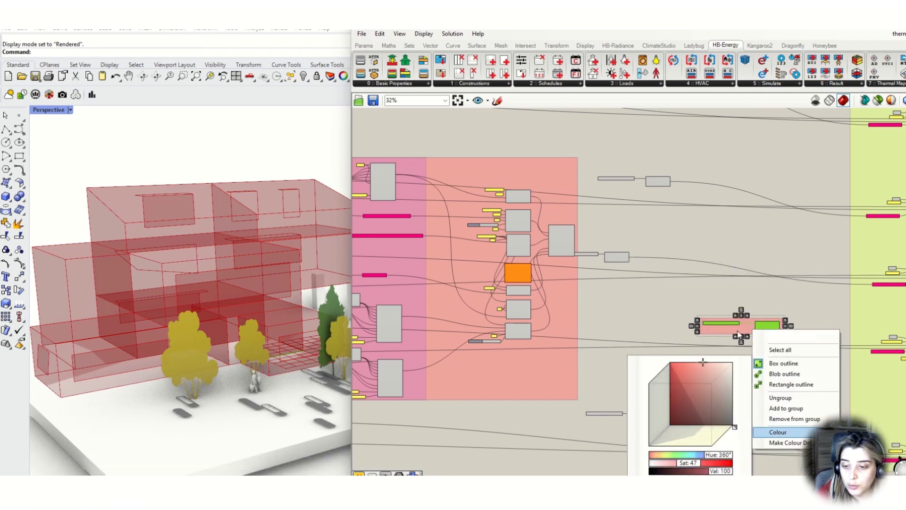
left_click(767, 300)
Move the lowest HB Building Programs and HB Search Programs pair clear of the copied cluster, closer to its room component.
scroll(657, 316, "down", 2)
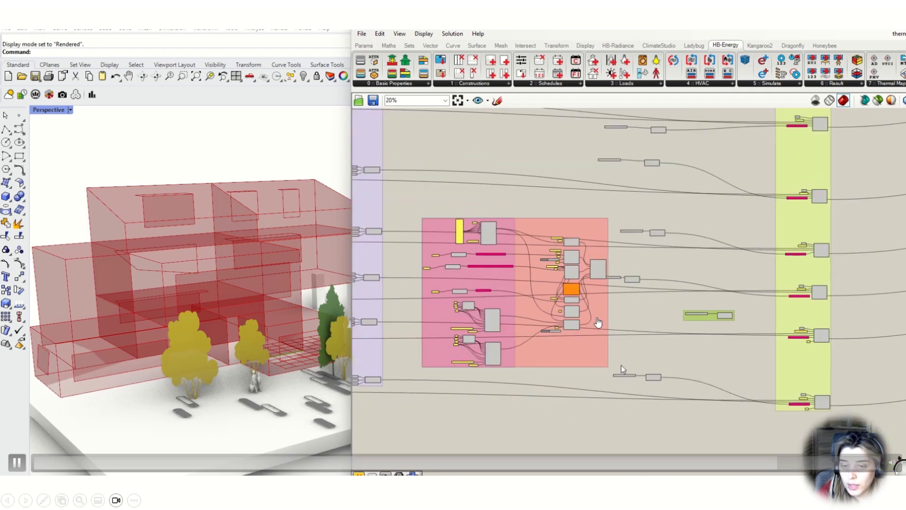
left_click_drag(625, 378, 685, 421)
scroll(685, 342, "down", 2)
left_click_drag(622, 345, 653, 369)
Select the five building program pairs above the copied cluster and shift them together closer to the Setup Rooms group.
left_click(647, 296)
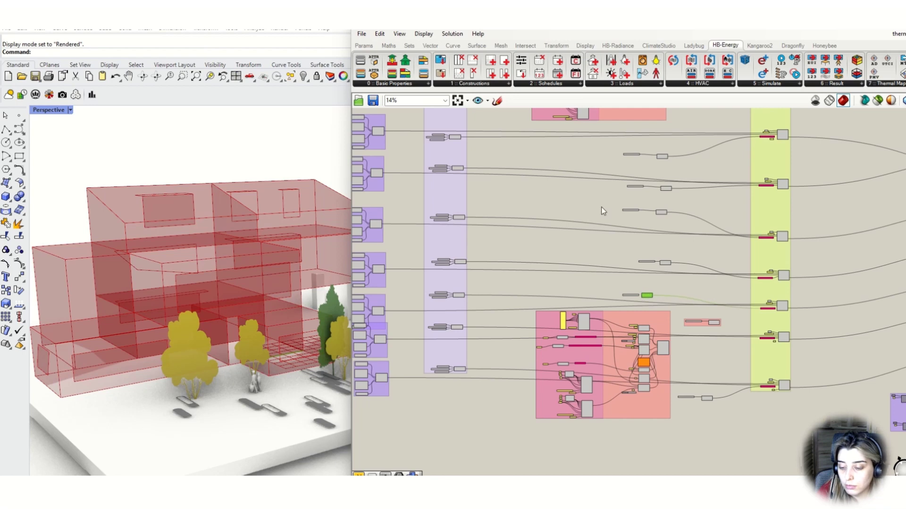
left_click_drag(609, 142, 680, 309)
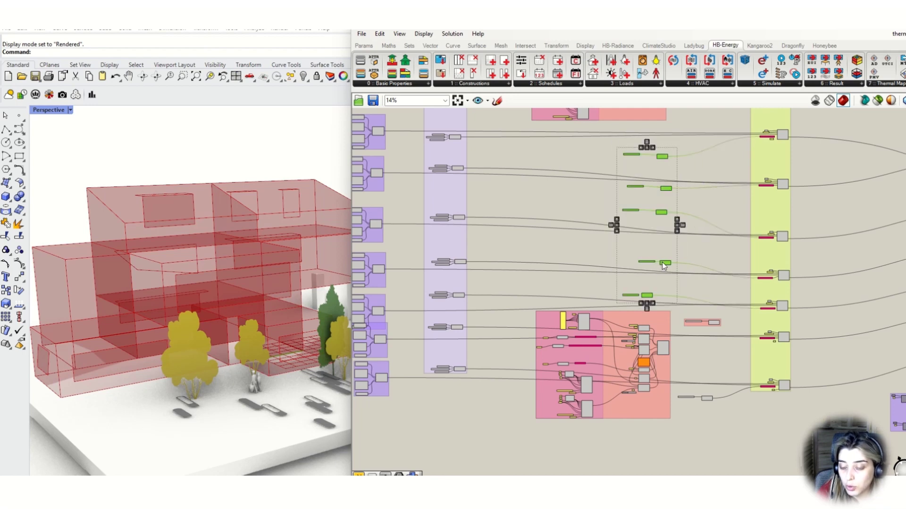
left_click_drag(662, 262, 716, 262)
Move the lighting component above the people component in the copied program cluster.
left_click_drag(648, 339, 636, 323)
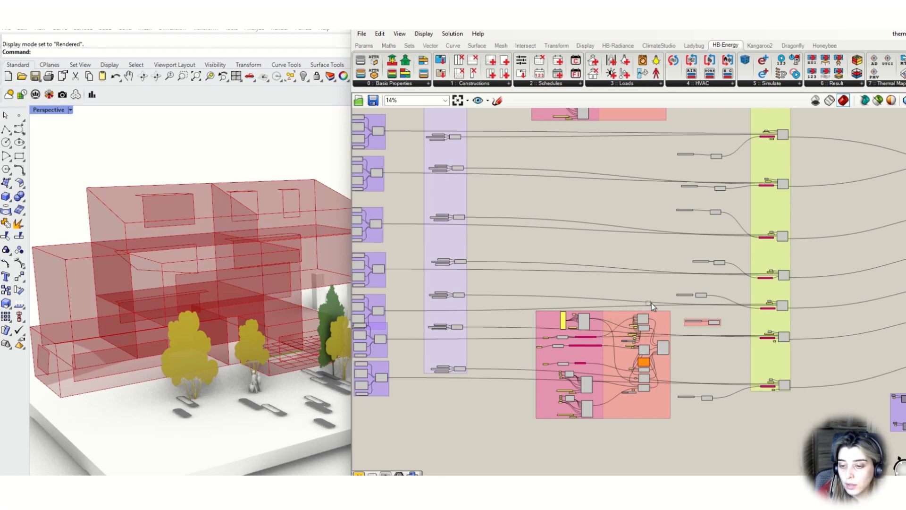
left_click_drag(671, 320, 650, 276)
left_click_drag(664, 318, 640, 281)
Connect the copied HB ProgramType's program output to the _program_ input of the other conference room's HB Room from Solid component.
scroll(645, 324, "up", 8)
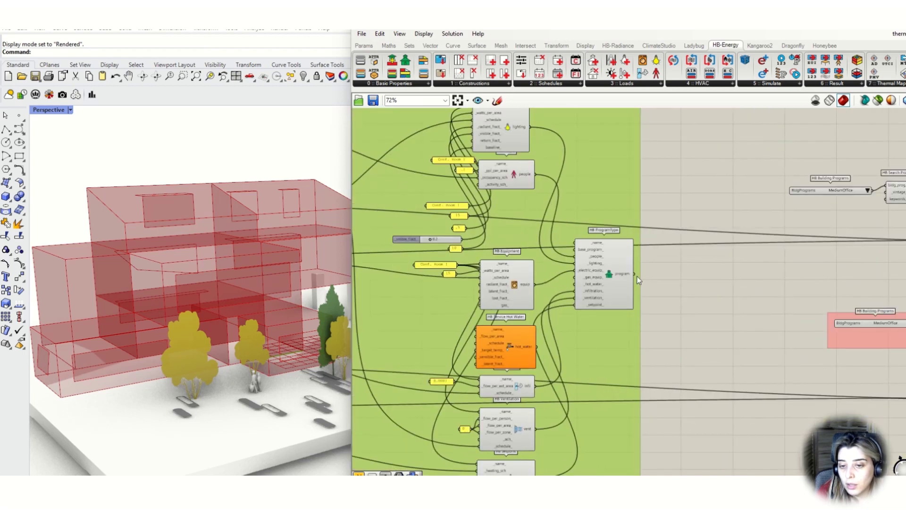
scroll(608, 314, "down", 6)
left_click_drag(609, 314, 835, 336)
Move the conference room's Honeybee item selector into the salmon group, beneath its HB Building Programs selector.
scroll(837, 339, "up", 6)
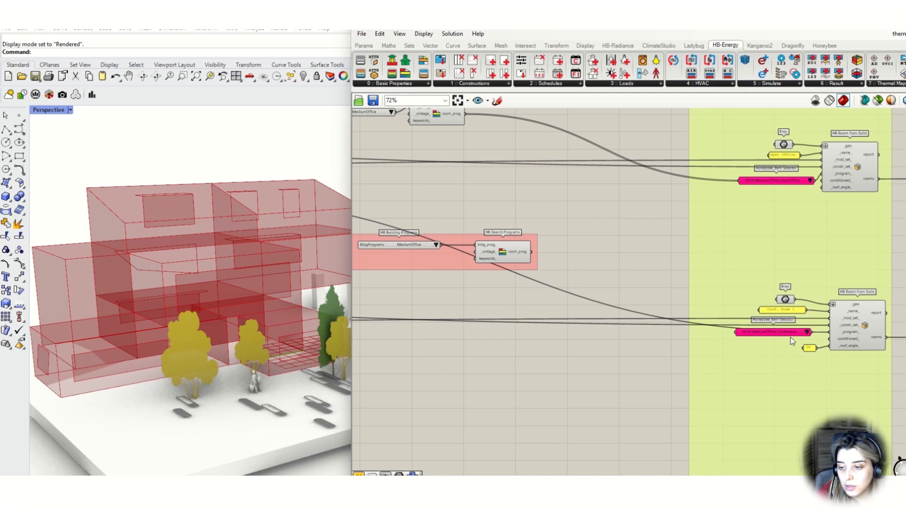
left_click_drag(751, 335, 381, 256)
left_click(644, 276)
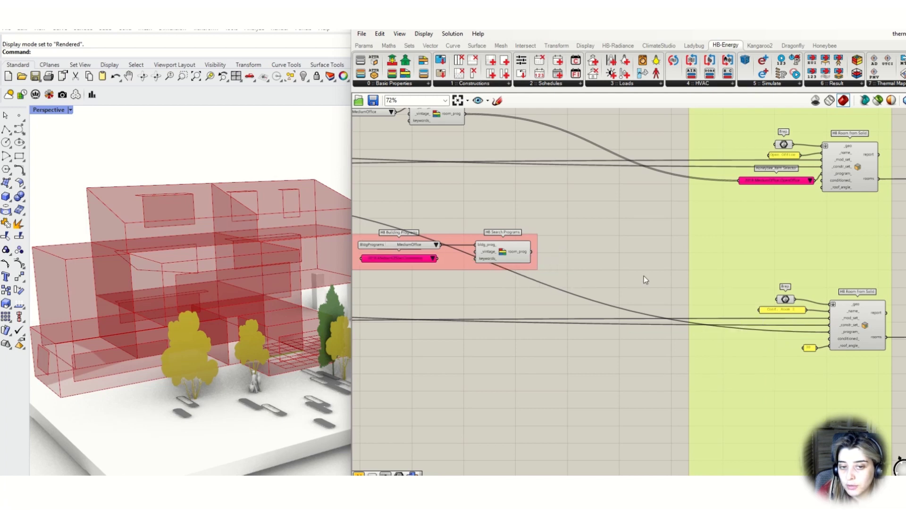
Move the whole copied conference room program cluster slightly lower and align it vertically beneath the original program cluster.
scroll(719, 282, "down", 5)
scroll(719, 281, "down", 2)
scroll(670, 312, "down", 1)
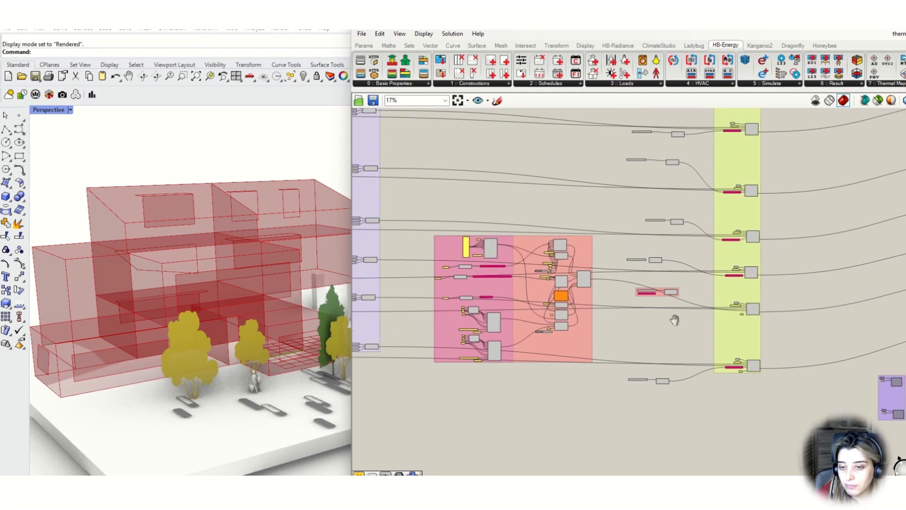
left_click(570, 342)
left_click_drag(570, 341, 567, 354)
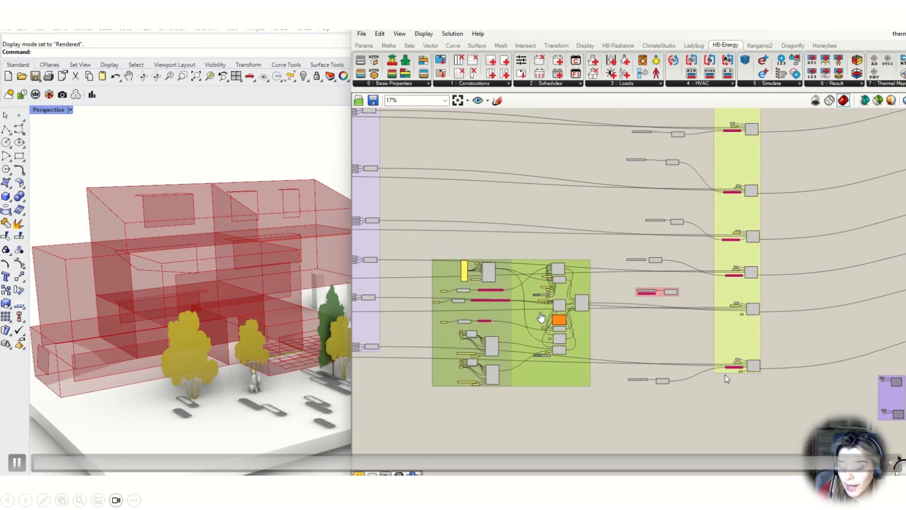
scroll(739, 353, "up", 3)
scroll(739, 352, "down", 7)
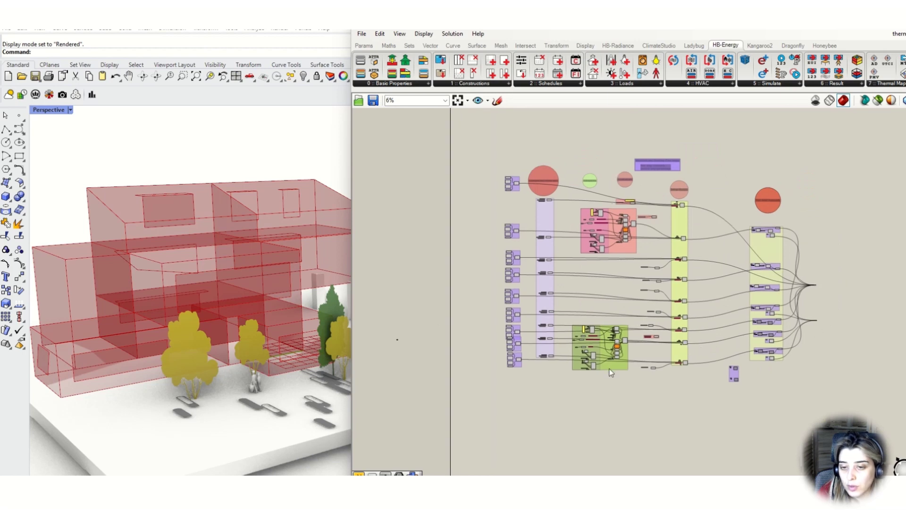
left_click_drag(610, 369, 617, 371)
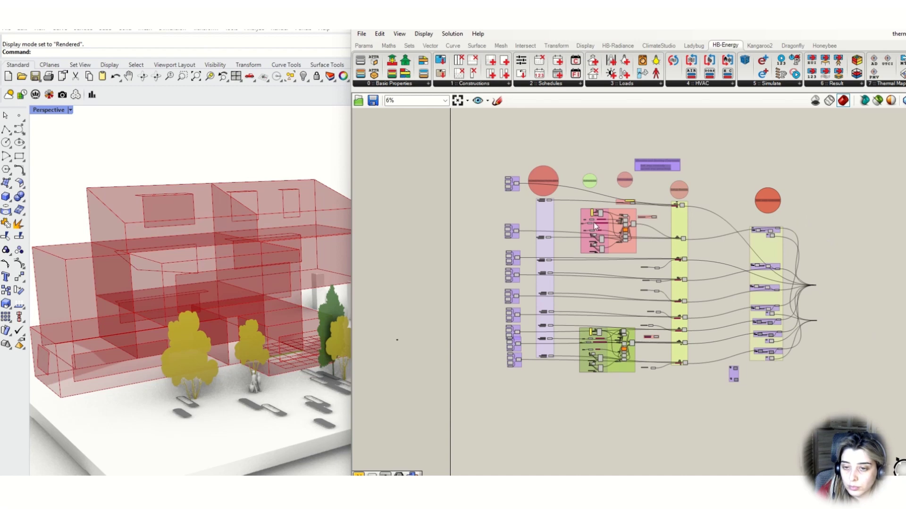
mouse_move(423, 37)
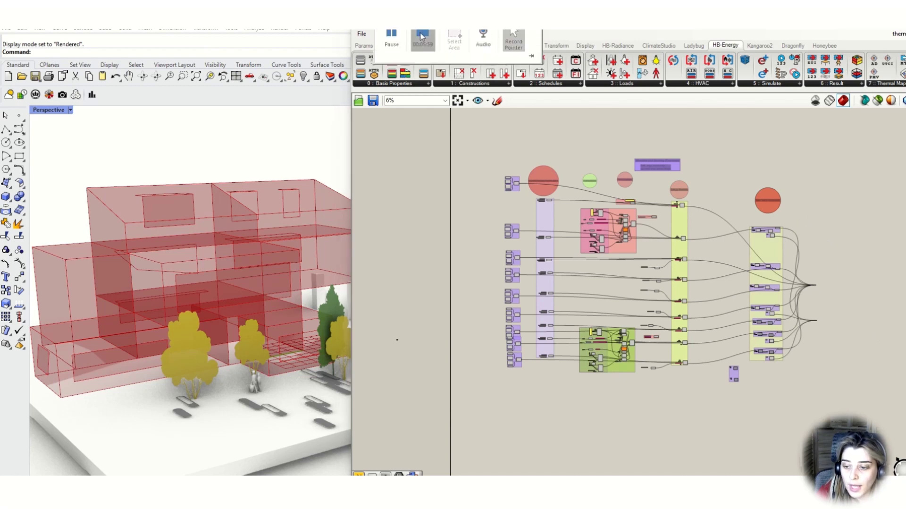
left_click(423, 36)
key("Right")
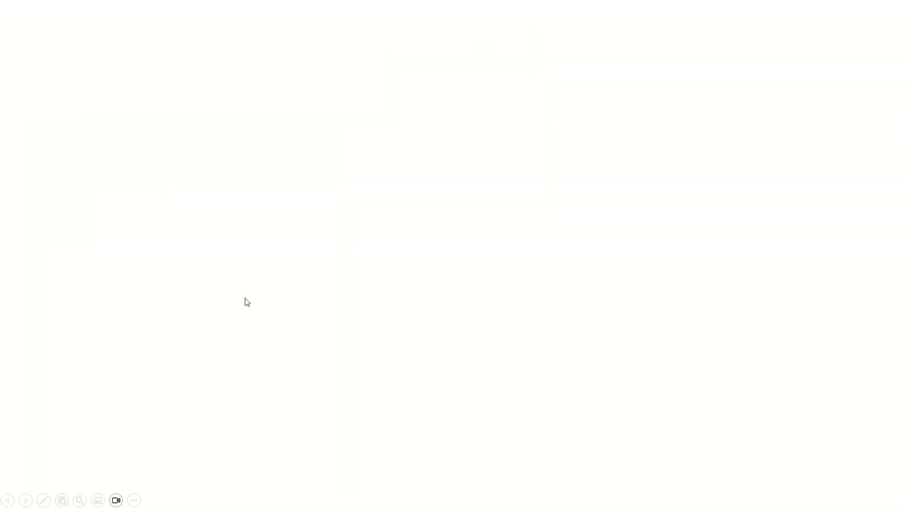
mouse_move(544, 1)
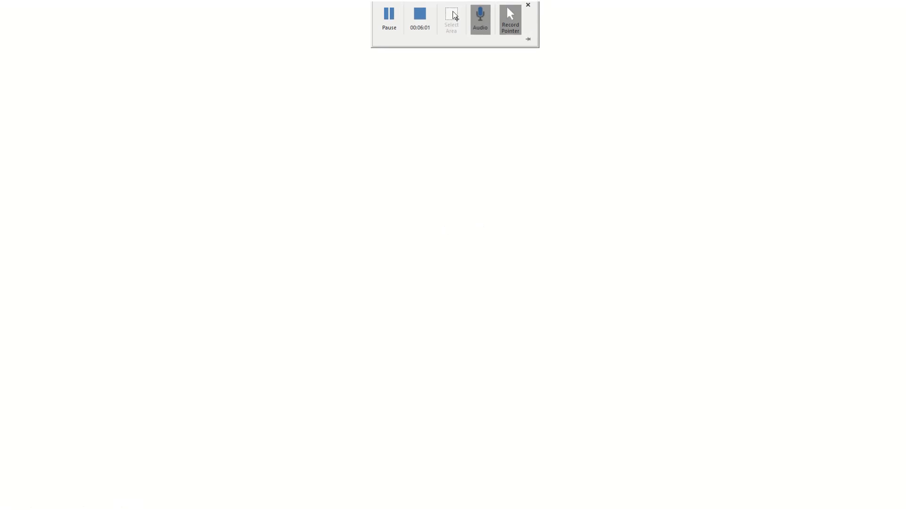
left_click(420, 19)
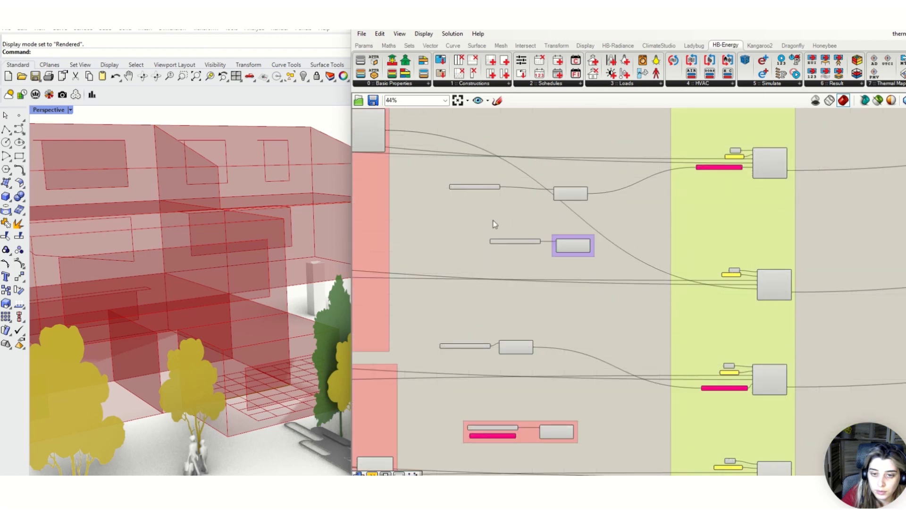
mouse_move(482, 395)
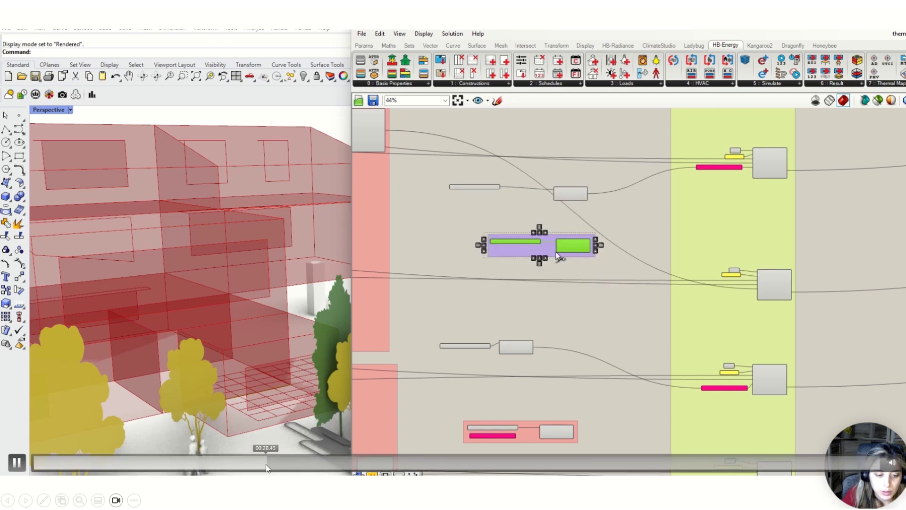
left_click_drag(266, 465, 395, 470)
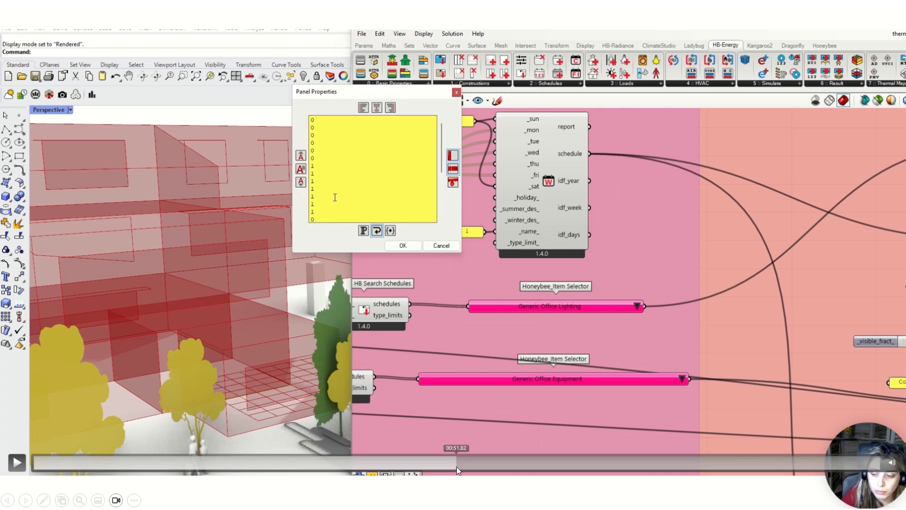
left_click_drag(457, 466, 533, 472)
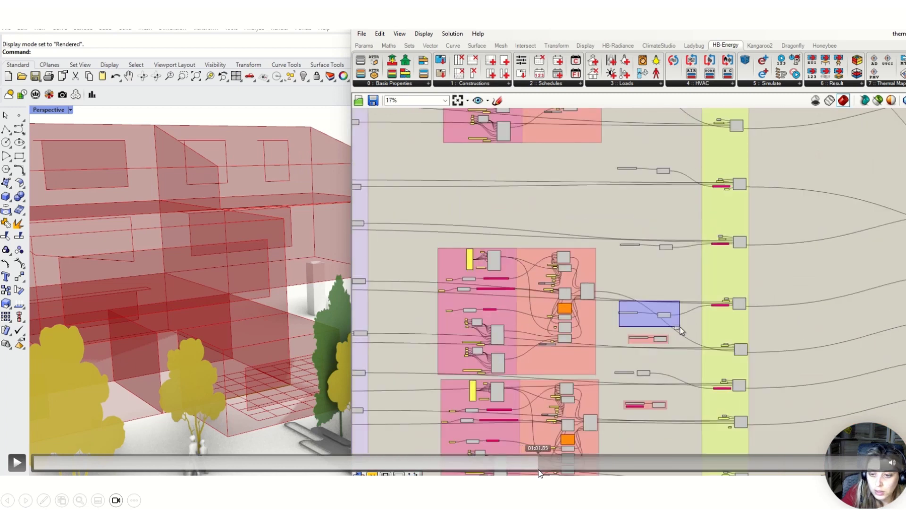
left_click_drag(539, 473, 613, 465)
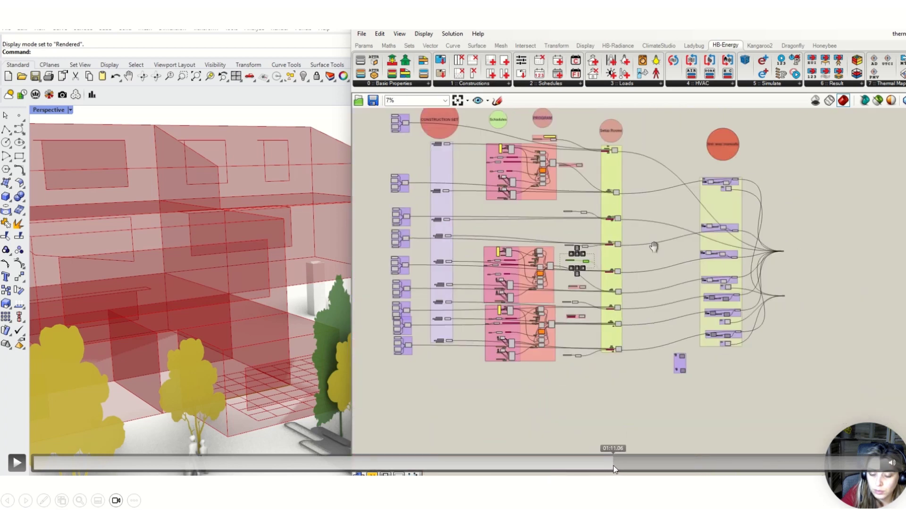